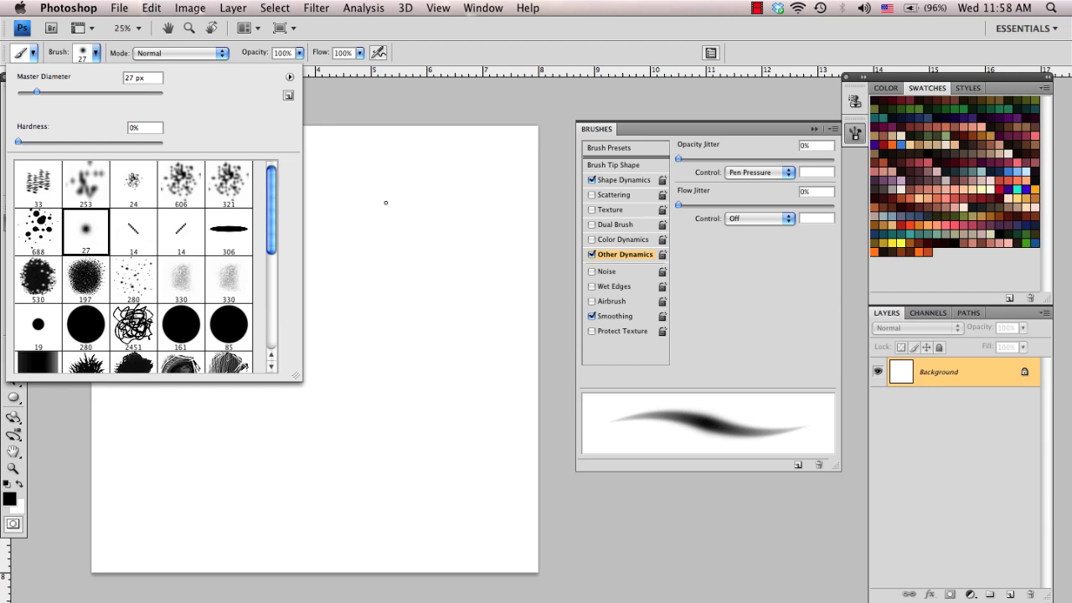
Compare the brush's Shape Dynamics and Other Dynamics settings and add a new layer above the background.
{"action": "left_click", "coordinate": [559, 111]}
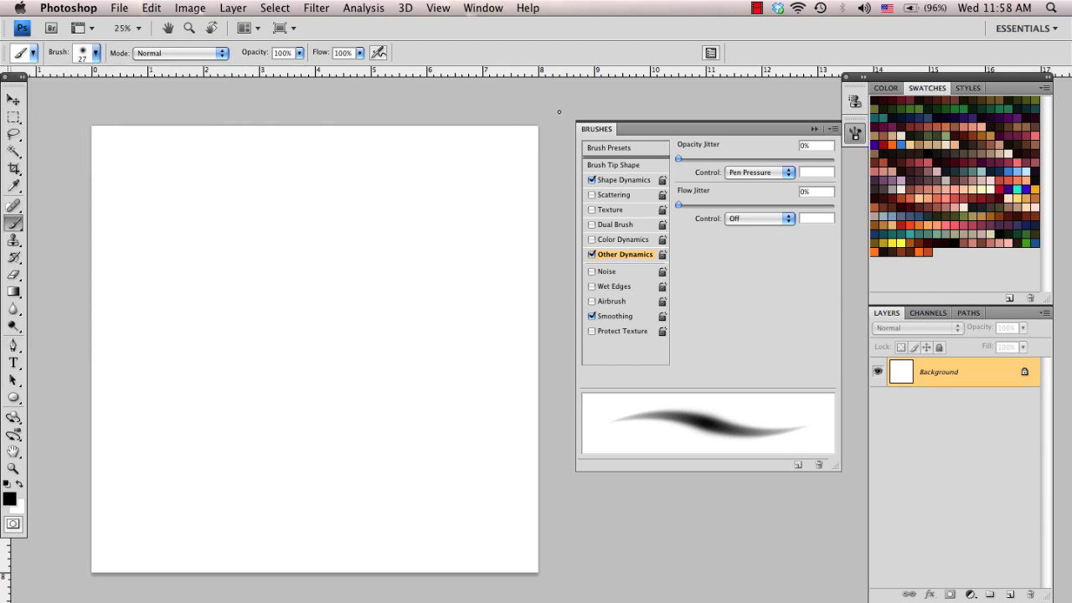
{"action": "left_click", "coordinate": [616, 181]}
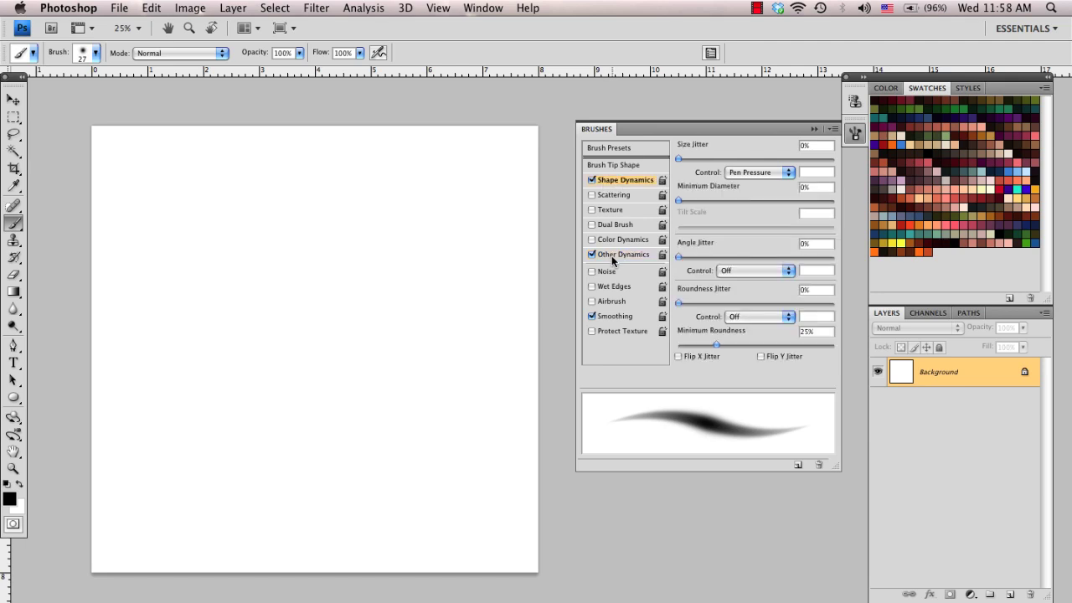
{"action": "left_click", "coordinate": [612, 256]}
{"action": "left_click", "coordinate": [625, 180]}
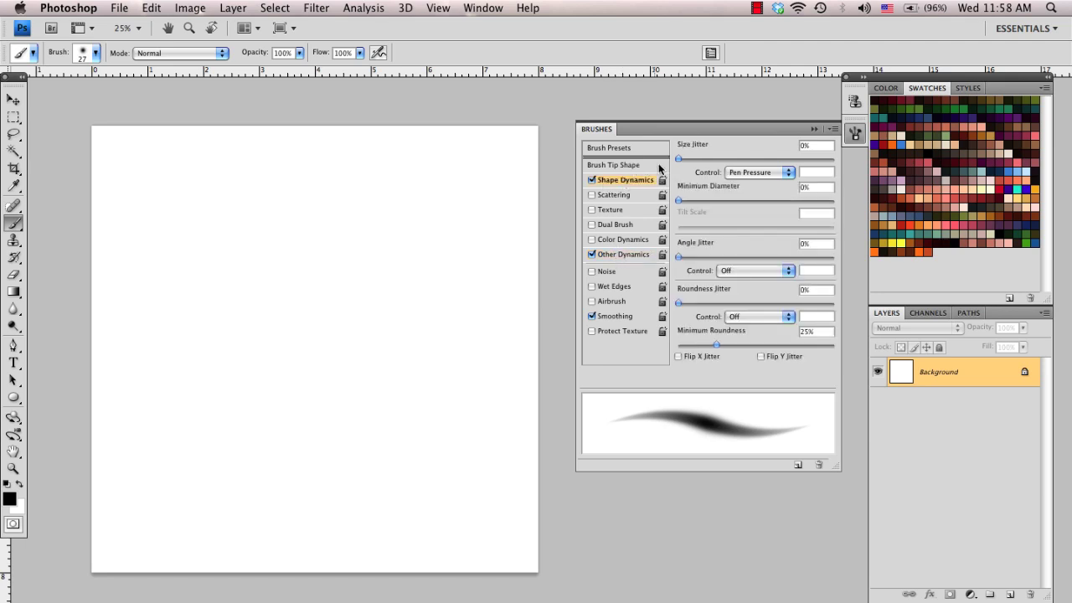
{"action": "left_click", "coordinate": [1011, 594]}
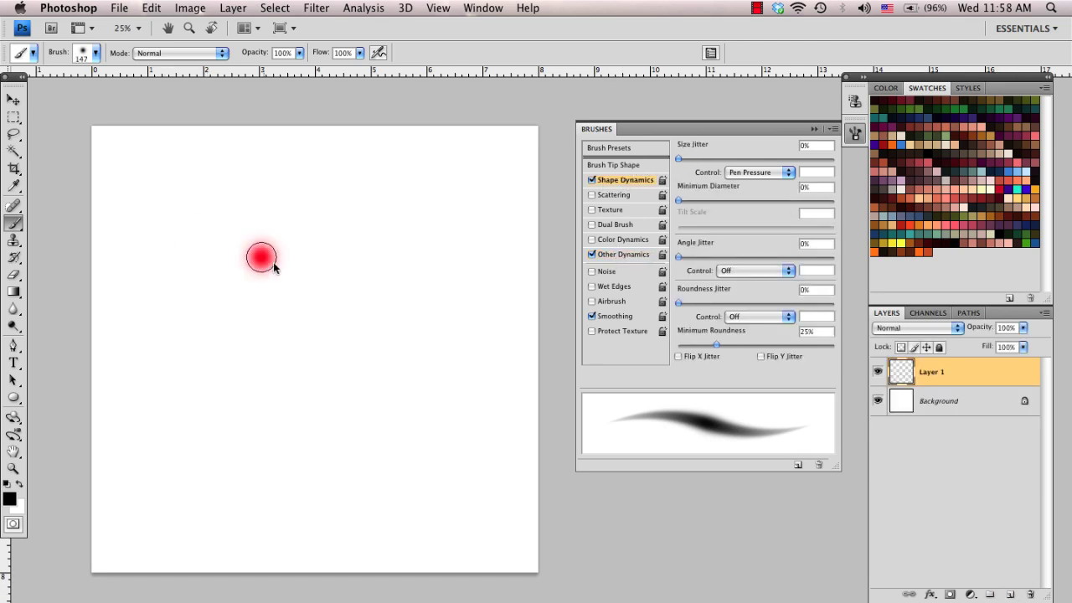
Try the soft round brush at 113 px with a cluster of small black dabs, and undo them.
{"action": "left_click_drag", "start_coordinate": [273, 263], "coordinate": [289, 265]}
{"action": "left_click", "coordinate": [293, 263]}
{"action": "left_click", "coordinate": [284, 270]}
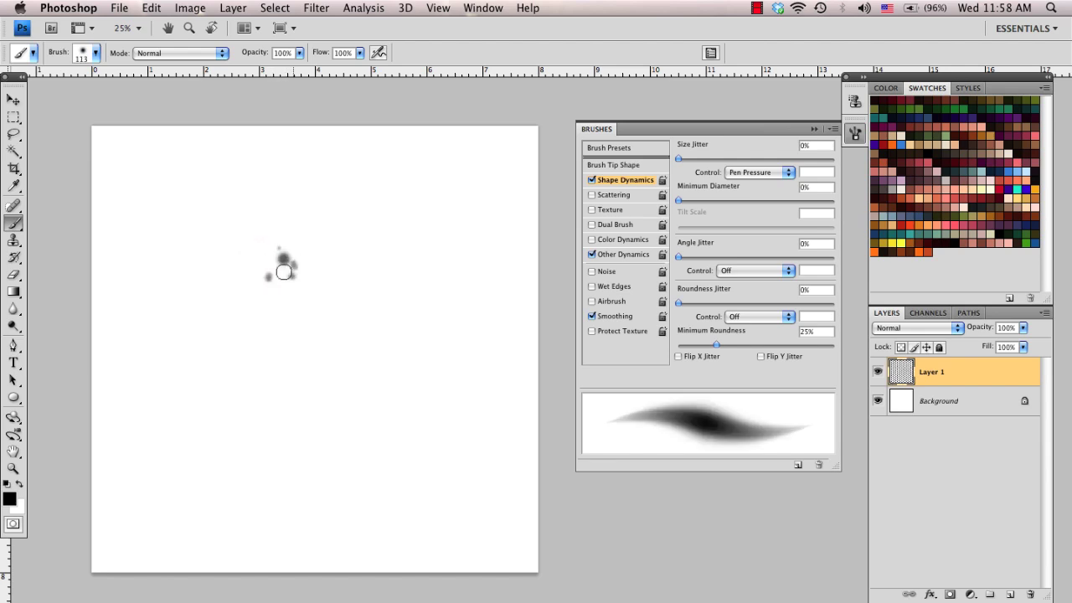
{"action": "left_click", "coordinate": [291, 276]}
{"action": "left_click", "coordinate": [277, 275]}
{"action": "left_click", "coordinate": [274, 235]}
{"action": "left_click", "coordinate": [284, 238]}
{"action": "left_click", "coordinate": [270, 270]}
{"action": "left_click", "coordinate": [281, 248]}
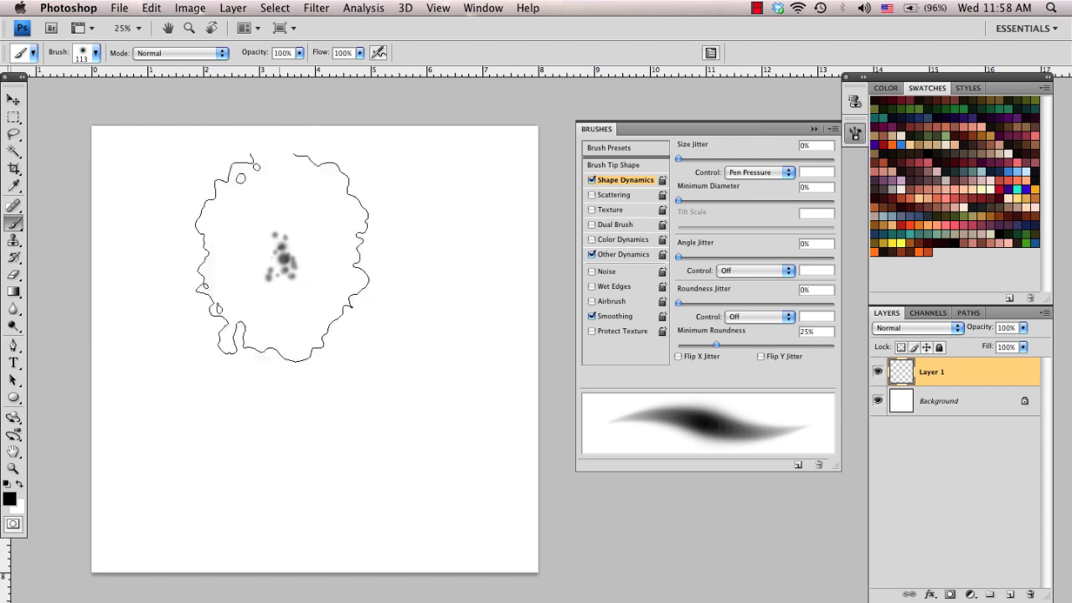
{"action": "left_click_drag", "start_coordinate": [282, 255], "coordinate": [268, 247]}
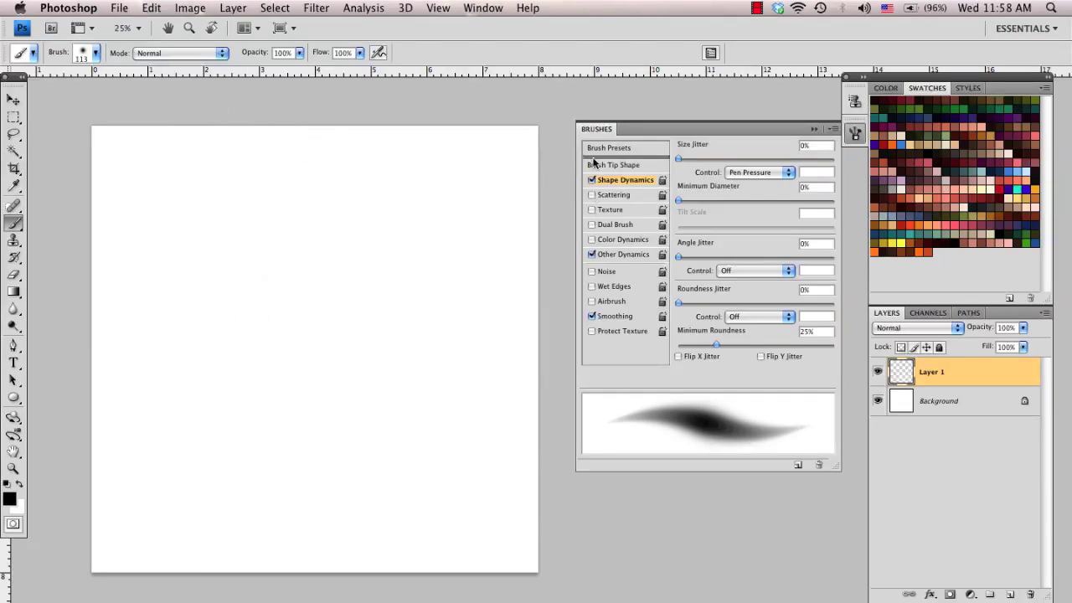
Enable Scattering for the brush with Scatter at 670%, try it with a stroke, and undo the stroke.
{"action": "left_click", "coordinate": [592, 195]}
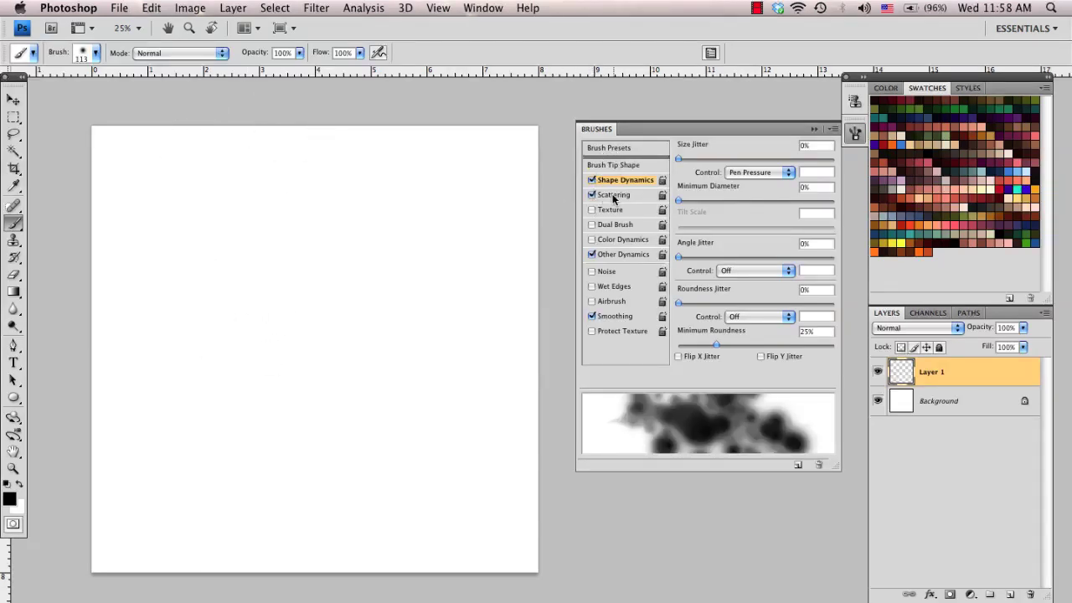
{"action": "left_click", "coordinate": [618, 198]}
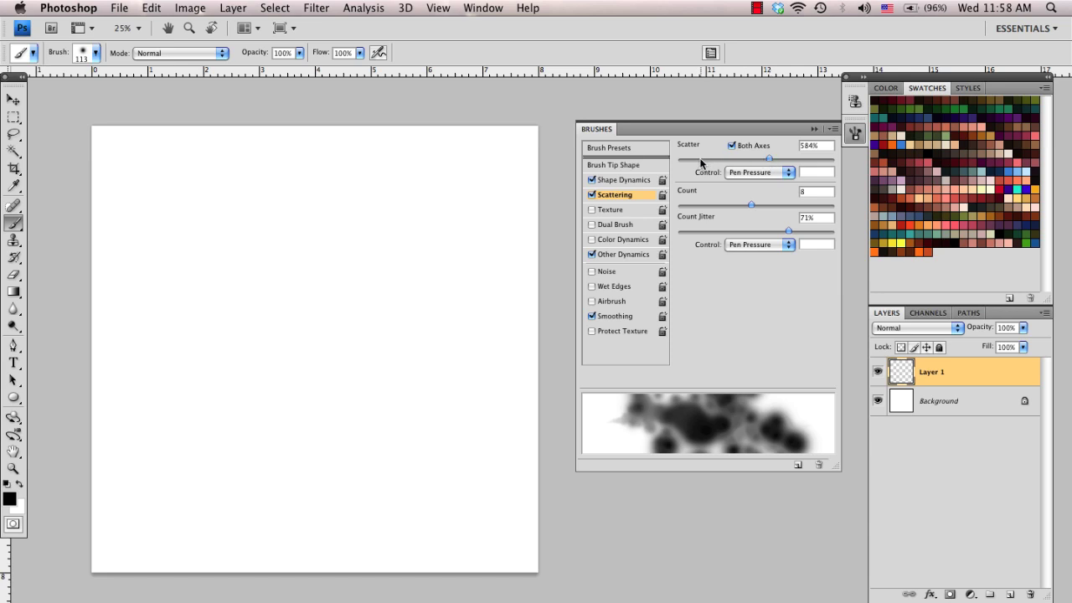
{"action": "mouse_move", "coordinate": [765, 161]}
{"action": "left_mouse_down"}
{"action": "mouse_move", "coordinate": [716, 162]}
{"action": "mouse_move", "coordinate": [787, 161]}
{"action": "mouse_move", "coordinate": [702, 162]}
{"action": "mouse_move", "coordinate": [803, 161]}
{"action": "mouse_move", "coordinate": [782, 161]}
{"action": "left_mouse_up"}
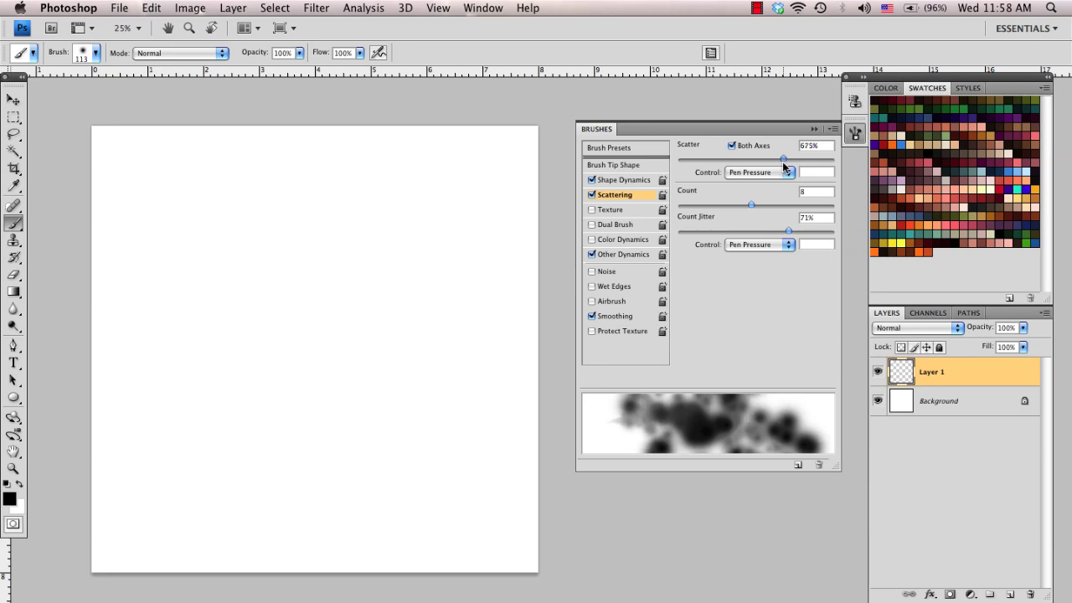
{"action": "left_click_drag", "start_coordinate": [266, 284], "coordinate": [251, 341]}
{"action": "key", "text": "super+z"}
Paint a large, dense black blob with scattered edges at the canvas center, using the soft brush enlarged to 164 px.
{"action": "left_click", "coordinate": [10, 500]}
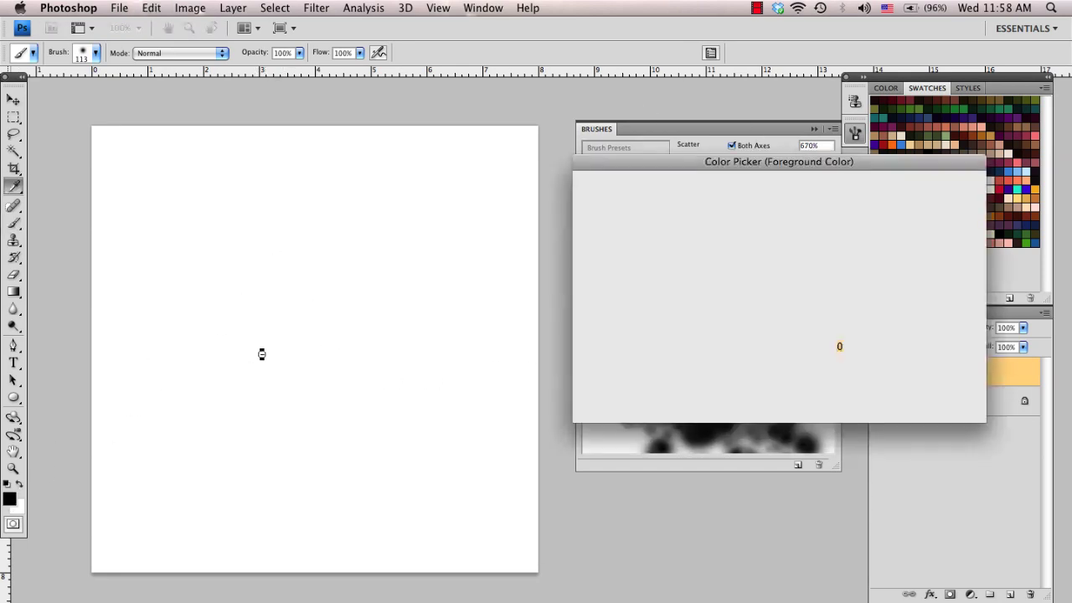
{"action": "left_click", "coordinate": [928, 206]}
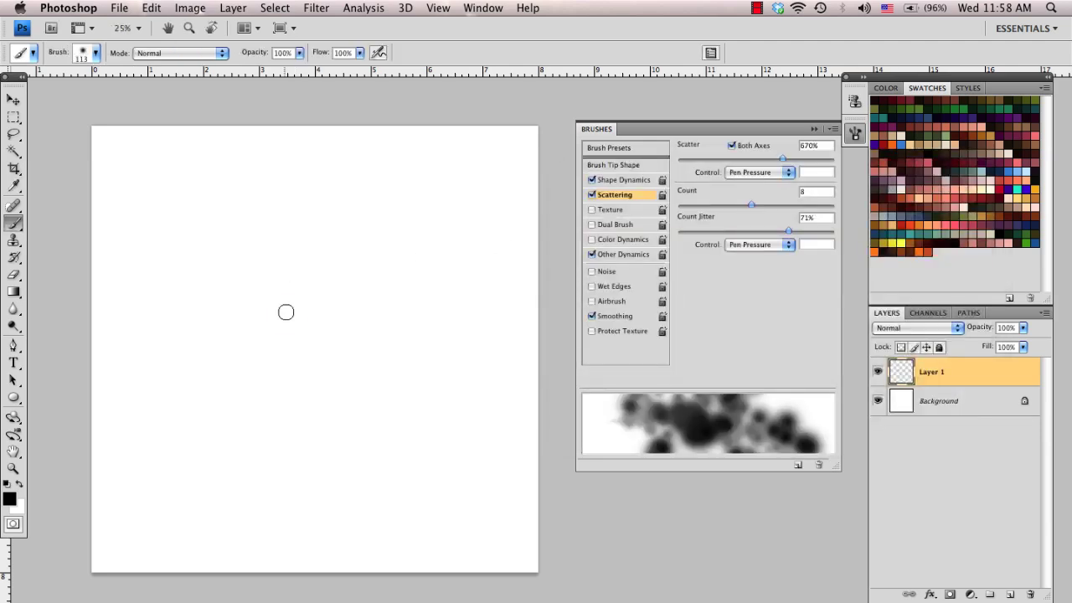
{"action": "mouse_move", "coordinate": [286, 312]}
{"action": "left_mouse_down"}
{"action": "mouse_move", "coordinate": [255, 337]}
{"action": "mouse_move", "coordinate": [279, 414]}
{"action": "mouse_move", "coordinate": [348, 355]}
{"action": "mouse_move", "coordinate": [329, 235]}
{"action": "mouse_move", "coordinate": [279, 232]}
{"action": "mouse_move", "coordinate": [257, 249]}
{"action": "mouse_move", "coordinate": [227, 315]}
{"action": "mouse_move", "coordinate": [252, 400]}
{"action": "mouse_move", "coordinate": [284, 440]}
{"action": "mouse_move", "coordinate": [326, 417]}
{"action": "mouse_move", "coordinate": [355, 364]}
{"action": "mouse_move", "coordinate": [361, 314]}
{"action": "mouse_move", "coordinate": [344, 285]}
{"action": "mouse_move", "coordinate": [312, 280]}
{"action": "mouse_move", "coordinate": [268, 362]}
{"action": "mouse_move", "coordinate": [283, 447]}
{"action": "mouse_move", "coordinate": [321, 459]}
{"action": "mouse_move", "coordinate": [371, 375]}
{"action": "mouse_move", "coordinate": [357, 308]}
{"action": "mouse_move", "coordinate": [304, 265]}
{"action": "mouse_move", "coordinate": [257, 284]}
{"action": "mouse_move", "coordinate": [220, 358]}
{"action": "mouse_move", "coordinate": [216, 407]}
{"action": "mouse_move", "coordinate": [236, 437]}
{"action": "mouse_move", "coordinate": [260, 413]}
{"action": "mouse_move", "coordinate": [275, 302]}
{"action": "mouse_move", "coordinate": [224, 247]}
{"action": "mouse_move", "coordinate": [229, 302]}
{"action": "mouse_move", "coordinate": [256, 343]}
{"action": "mouse_move", "coordinate": [248, 287]}
{"action": "mouse_move", "coordinate": [248, 317]}
{"action": "mouse_move", "coordinate": [288, 328]}
{"action": "mouse_move", "coordinate": [240, 462]}
{"action": "mouse_move", "coordinate": [258, 479]}
{"action": "mouse_move", "coordinate": [343, 403]}
{"action": "mouse_move", "coordinate": [370, 356]}
{"action": "mouse_move", "coordinate": [371, 308]}
{"action": "mouse_move", "coordinate": [322, 223]}
{"action": "mouse_move", "coordinate": [273, 209]}
{"action": "mouse_move", "coordinate": [240, 231]}
{"action": "mouse_move", "coordinate": [233, 283]}
{"action": "left_mouse_up"}
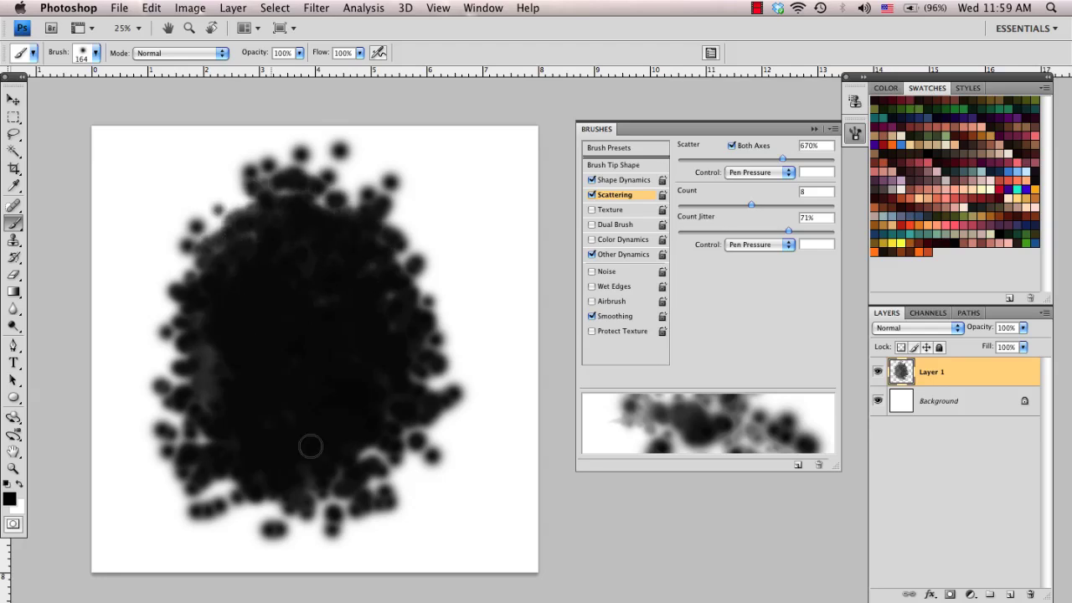
{"action": "mouse_move", "coordinate": [310, 446]}
{"action": "left_mouse_down"}
{"action": "mouse_move", "coordinate": [371, 452]}
{"action": "mouse_move", "coordinate": [385, 409]}
{"action": "mouse_move", "coordinate": [384, 294]}
{"action": "left_mouse_up"}
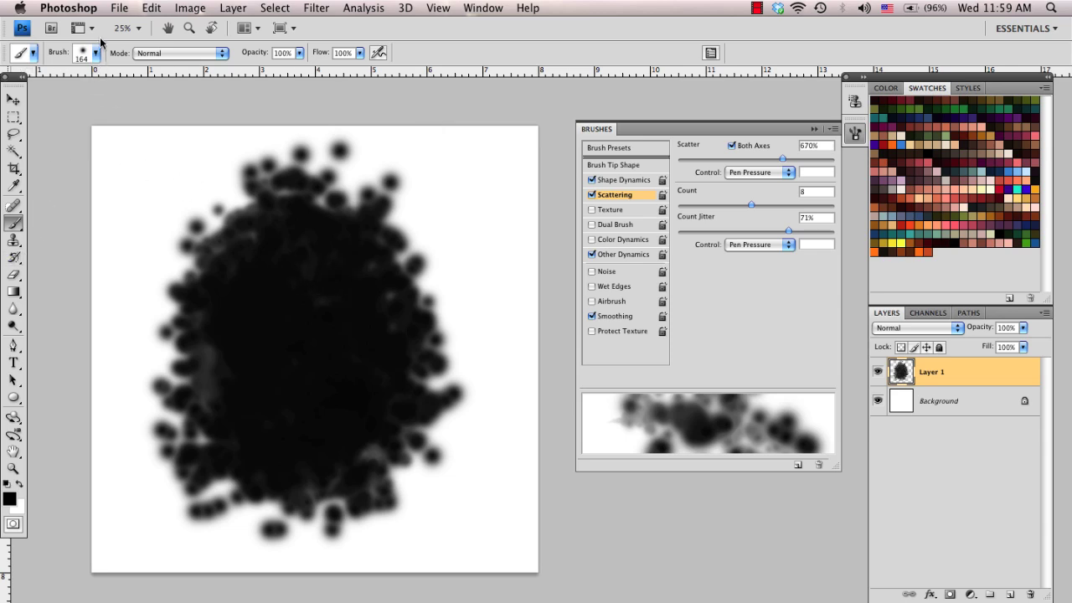
Define the painted black blob as a new brush preset, accepting the suggested name.
{"action": "left_click", "coordinate": [152, 9]}
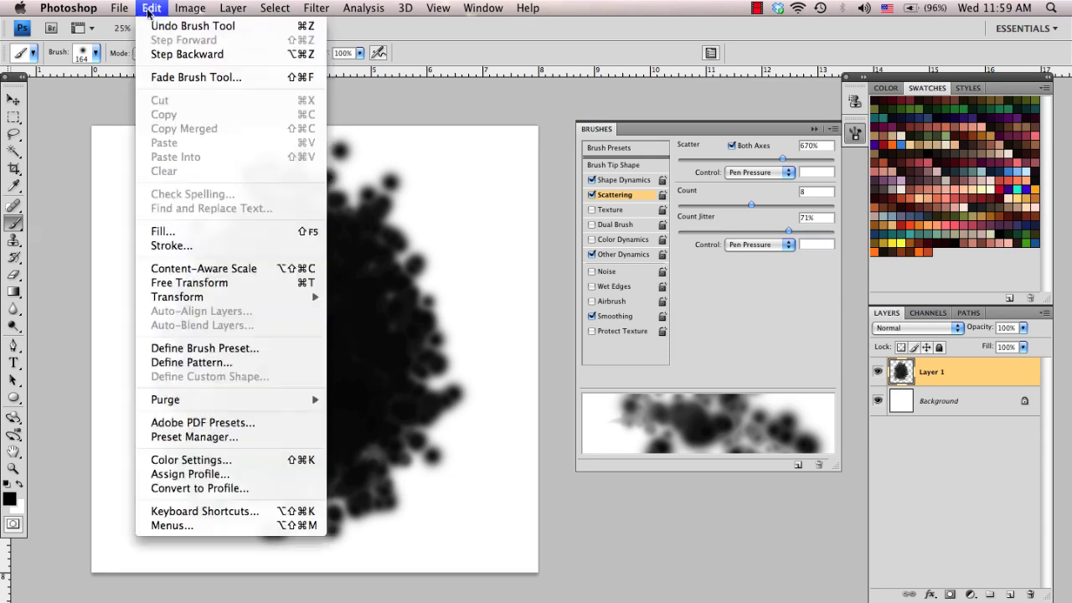
{"action": "left_click", "coordinate": [239, 355]}
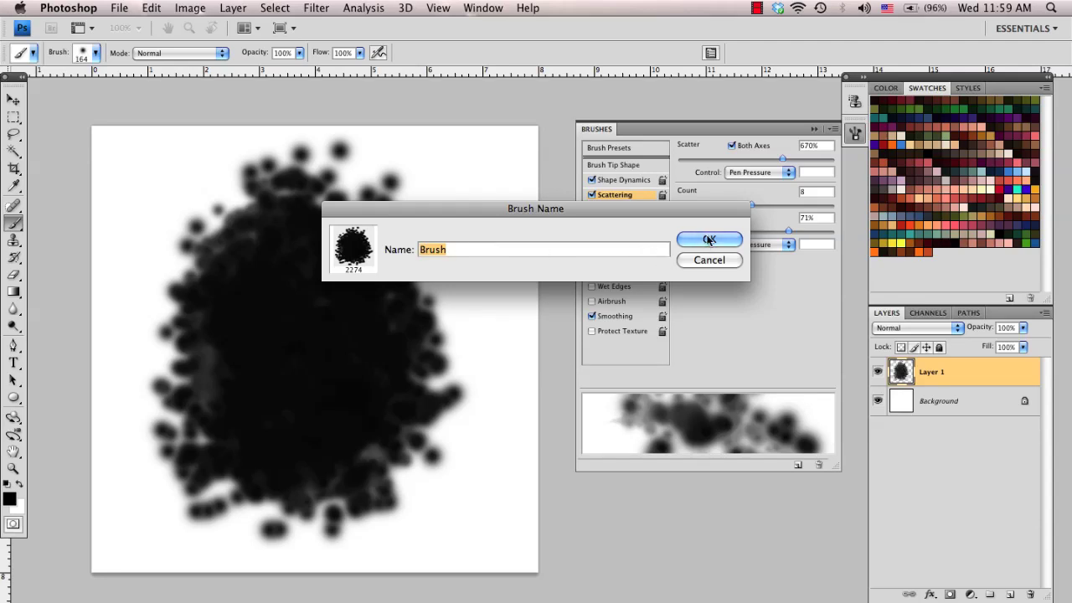
{"action": "left_click", "coordinate": [709, 240]}
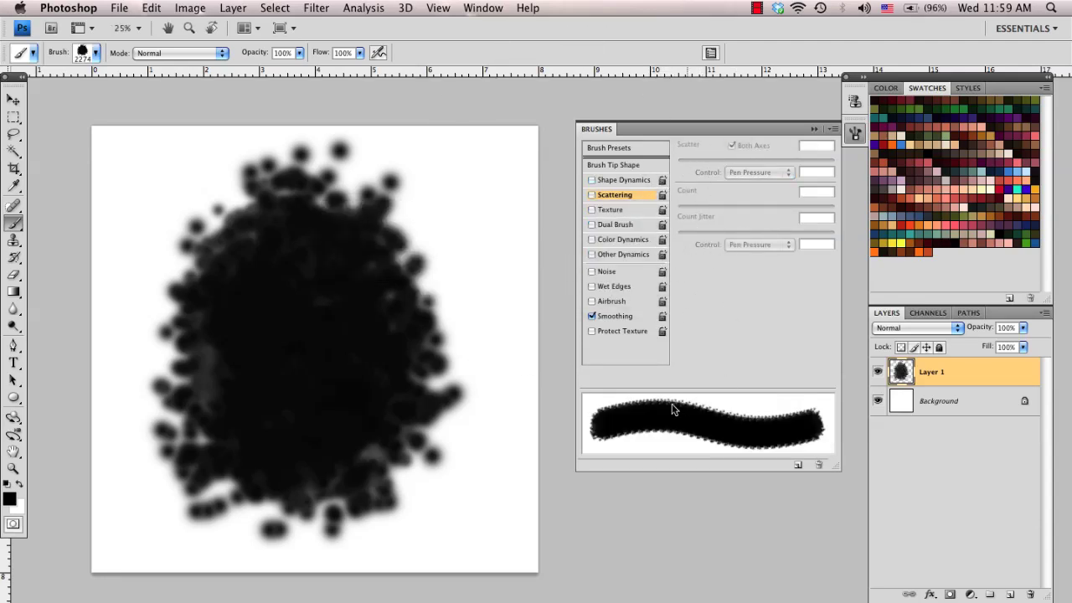
Add a layer with the blob layer hidden, try the new brush at 1439 px, and undo the stroke.
{"action": "left_click", "coordinate": [1009, 595]}
{"action": "left_click", "coordinate": [878, 400]}
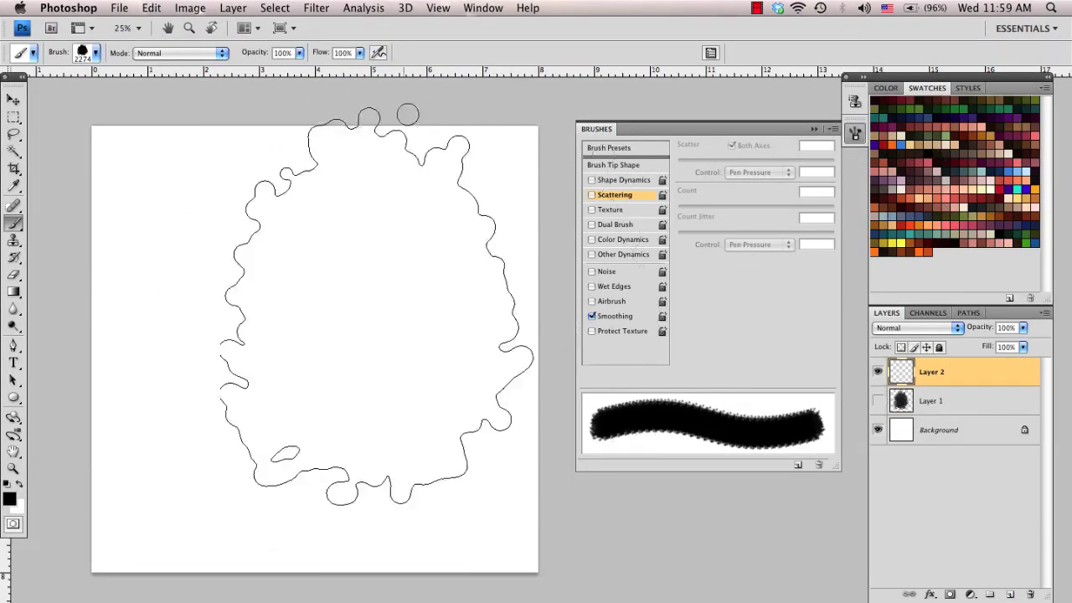
{"action": "key", "text": "bracketleft"}
{"action": "key", "text": "bracketleft"}
{"action": "key", "text": "bracketleft"}
{"action": "mouse_move", "coordinate": [297, 299]}
{"action": "left_mouse_down"}
{"action": "mouse_move", "coordinate": [318, 345]}
{"action": "mouse_move", "coordinate": [359, 323]}
{"action": "mouse_move", "coordinate": [336, 267]}
{"action": "mouse_move", "coordinate": [293, 266]}
{"action": "mouse_move", "coordinate": [260, 290]}
{"action": "mouse_move", "coordinate": [248, 343]}
{"action": "mouse_move", "coordinate": [295, 392]}
{"action": "mouse_move", "coordinate": [343, 394]}
{"action": "mouse_move", "coordinate": [378, 351]}
{"action": "mouse_move", "coordinate": [376, 312]}
{"action": "mouse_move", "coordinate": [360, 303]}
{"action": "mouse_move", "coordinate": [364, 251]}
{"action": "left_mouse_up"}
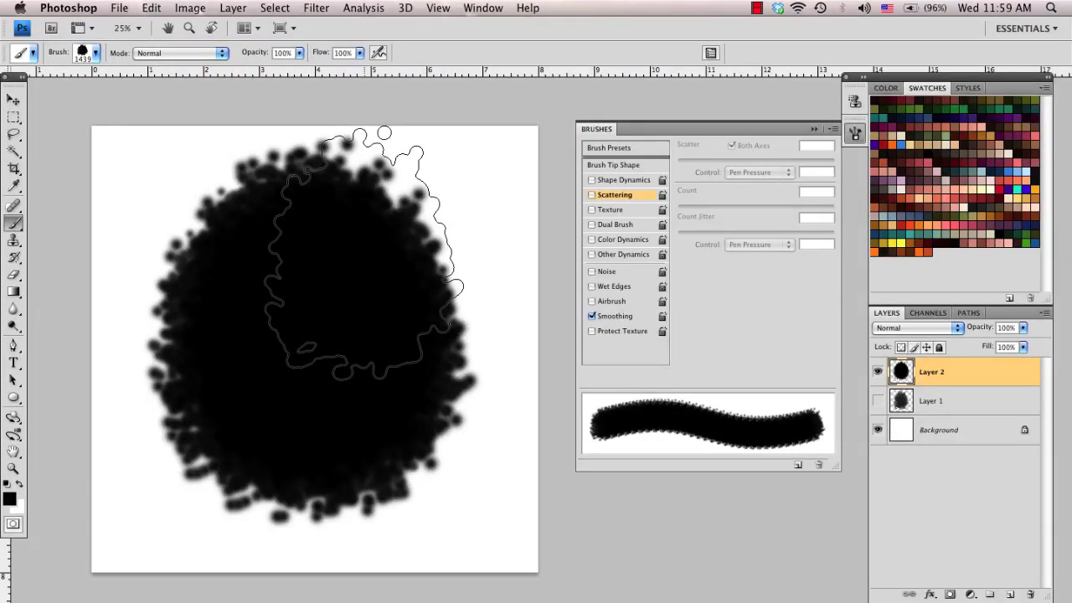
{"action": "key", "text": "super+z"}
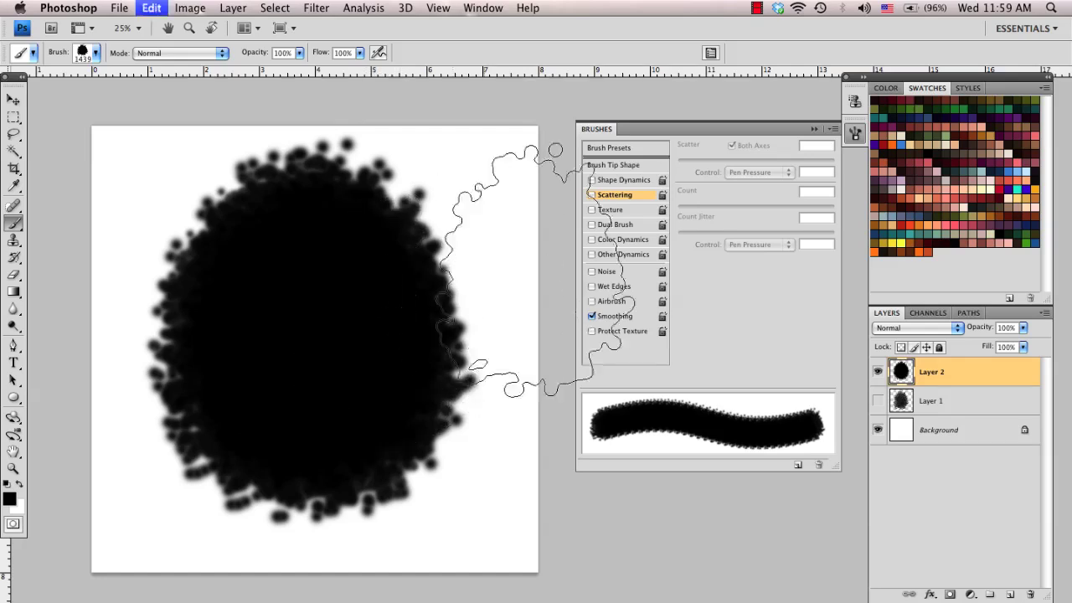
Enable Shape Dynamics for the custom brush, try a stroke with it, and undo the stroke.
{"action": "left_click", "coordinate": [592, 180]}
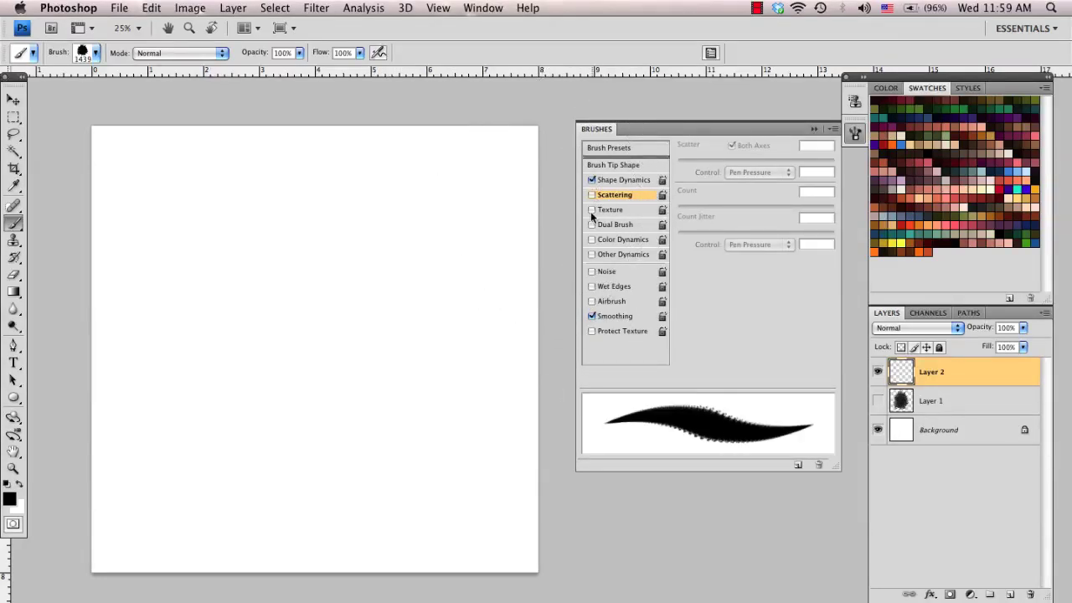
{"action": "left_click", "coordinate": [624, 180]}
{"action": "mouse_move", "coordinate": [352, 226]}
{"action": "left_mouse_down"}
{"action": "mouse_move", "coordinate": [386, 390]}
{"action": "mouse_move", "coordinate": [359, 143]}
{"action": "mouse_move", "coordinate": [418, 120]}
{"action": "mouse_move", "coordinate": [455, 240]}
{"action": "mouse_move", "coordinate": [358, 368]}
{"action": "left_mouse_up"}
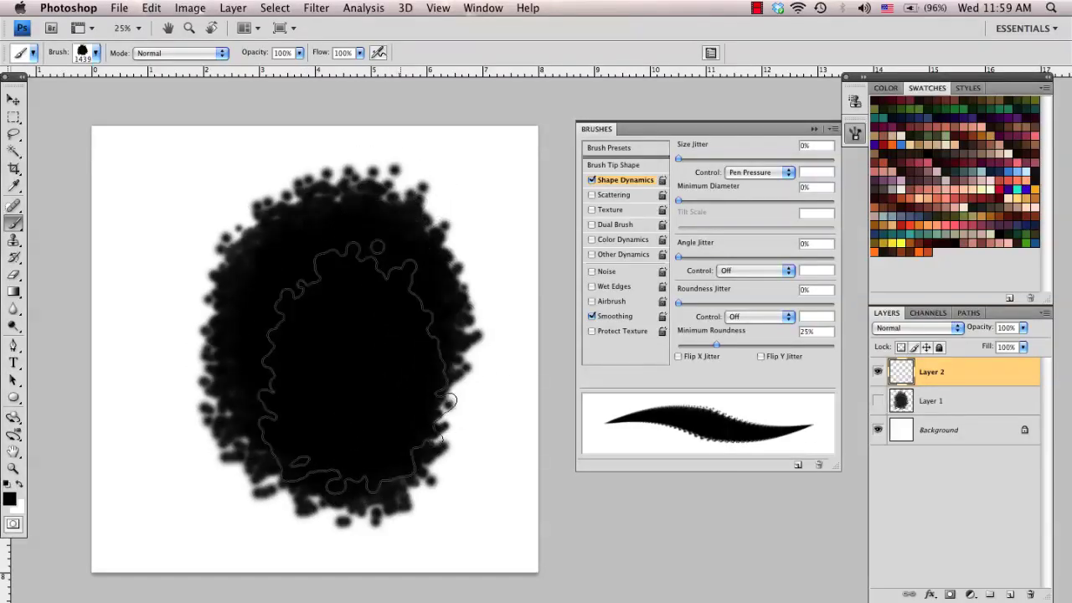
{"action": "key", "text": "super+z"}
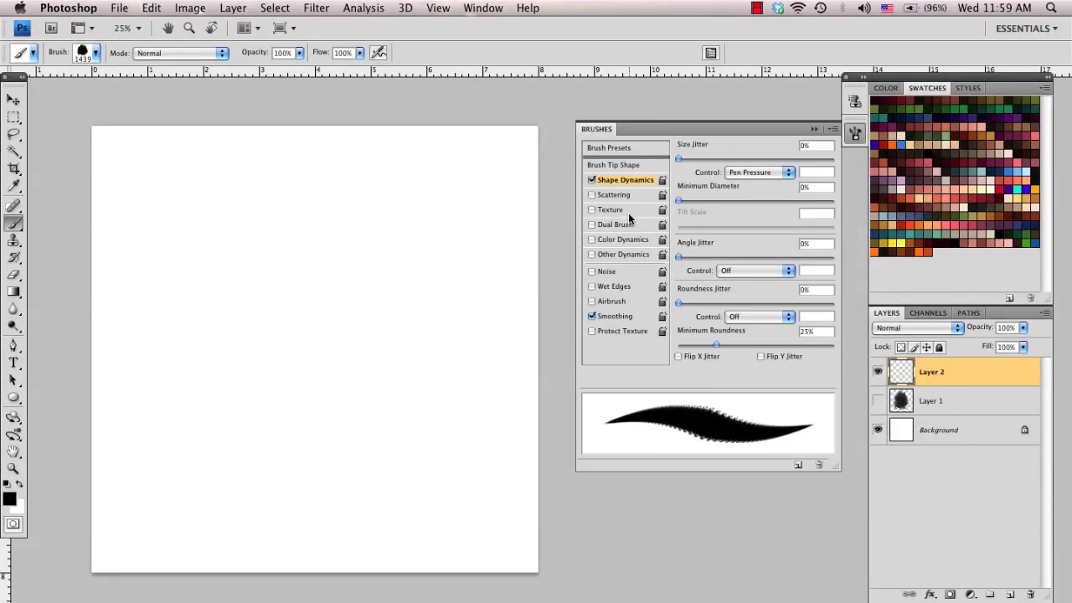
Enable Other Dynamics and Scattering for the custom brush, with Scatter set to 72%.
{"action": "left_click", "coordinate": [591, 256]}
{"action": "left_click", "coordinate": [592, 195]}
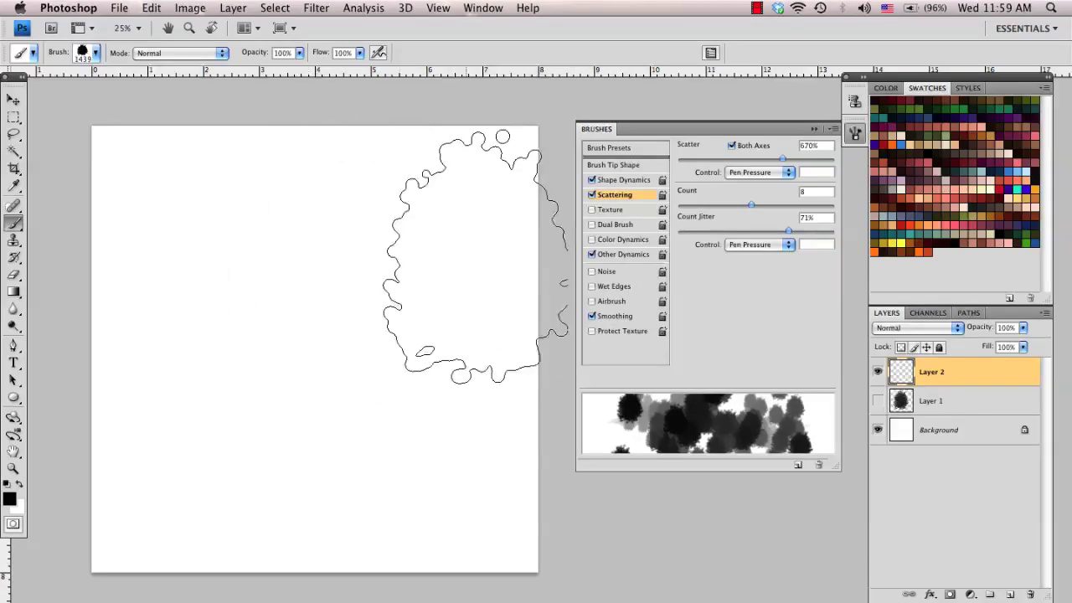
{"action": "left_click_drag", "start_coordinate": [784, 164], "coordinate": [688, 171]}
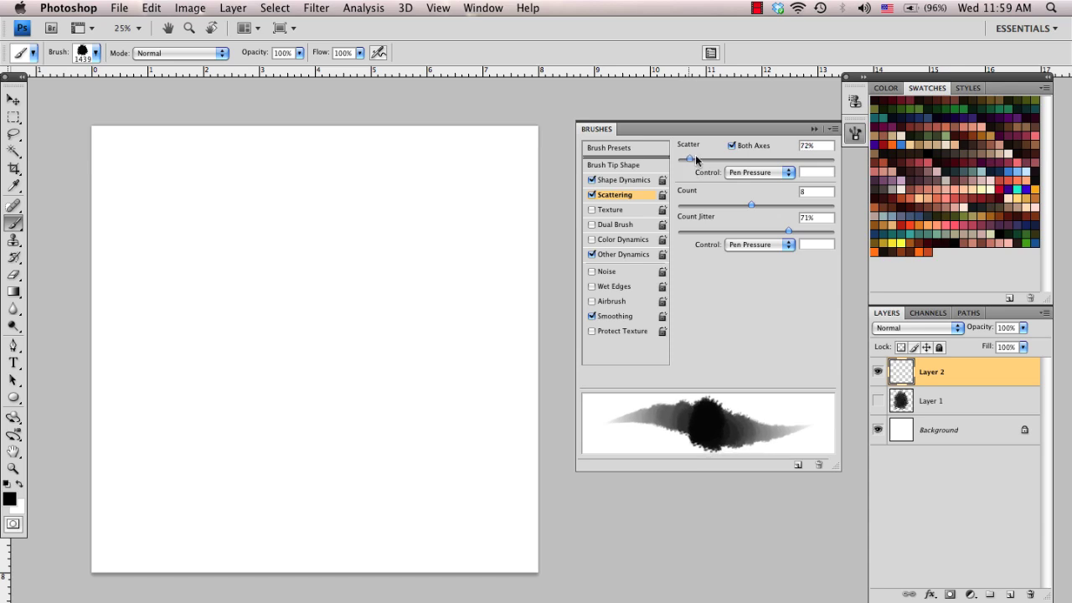
Reduce the custom brush to 647 px, try it by painting overlapping strokes at the canvas center, and undo them.
{"action": "key", "text": "bracketleft"}
{"action": "key", "text": "bracketleft"}
{"action": "key", "text": "bracketleft"}
{"action": "key", "text": "bracketleft"}
{"action": "key", "text": "bracketleft"}
{"action": "key", "text": "bracketleft"}
{"action": "key", "text": "bracketleft"}
{"action": "key", "text": "bracketleft"}
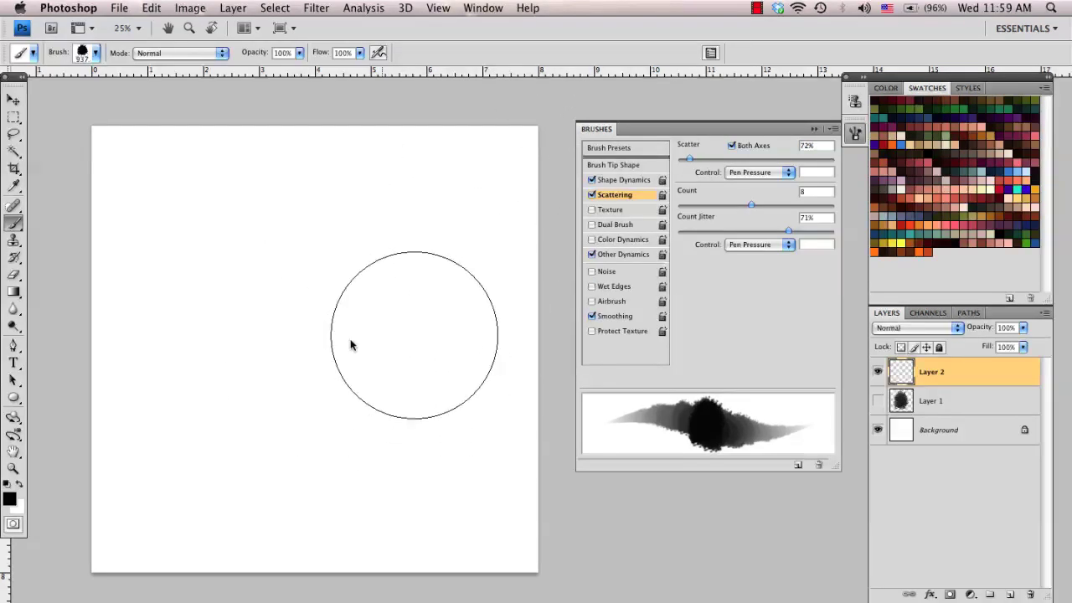
{"action": "mouse_move", "coordinate": [251, 276]}
{"action": "left_mouse_down"}
{"action": "mouse_move", "coordinate": [281, 245]}
{"action": "mouse_move", "coordinate": [287, 377]}
{"action": "mouse_move", "coordinate": [249, 347]}
{"action": "mouse_move", "coordinate": [369, 242]}
{"action": "mouse_move", "coordinate": [385, 364]}
{"action": "mouse_move", "coordinate": [251, 335]}
{"action": "mouse_move", "coordinate": [335, 415]}
{"action": "mouse_move", "coordinate": [363, 324]}
{"action": "mouse_move", "coordinate": [244, 335]}
{"action": "mouse_move", "coordinate": [312, 354]}
{"action": "mouse_move", "coordinate": [251, 340]}
{"action": "mouse_move", "coordinate": [299, 258]}
{"action": "left_mouse_up"}
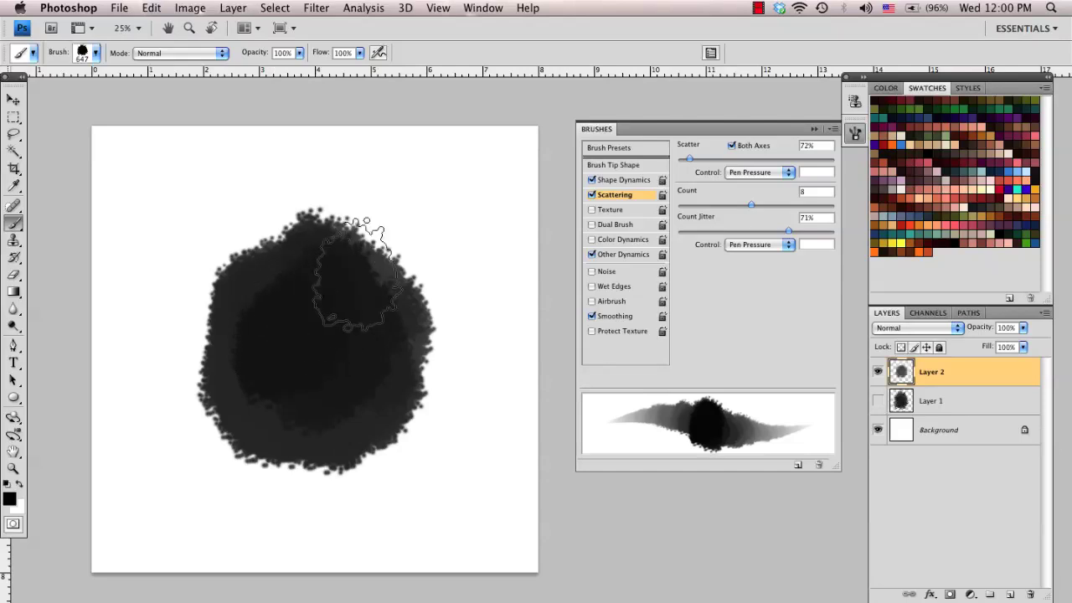
{"action": "key", "text": "super+z"}
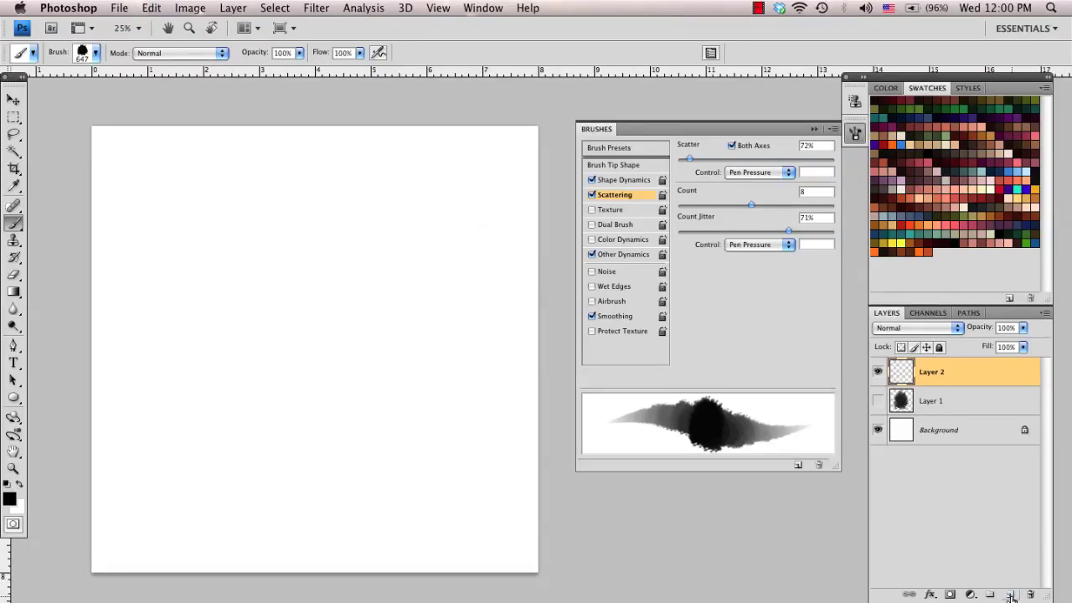
On a new layer, draw three reddish-brown circles about 2.1 inches wide in a row across the upper canvas.
{"action": "left_click", "coordinate": [1011, 593]}
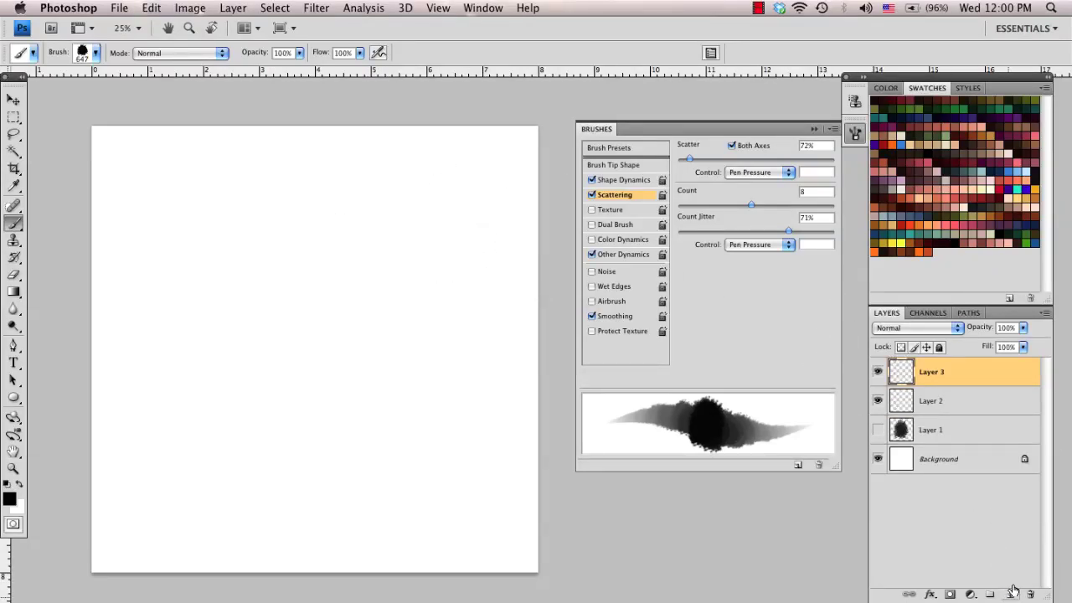
{"action": "left_click", "coordinate": [15, 291]}
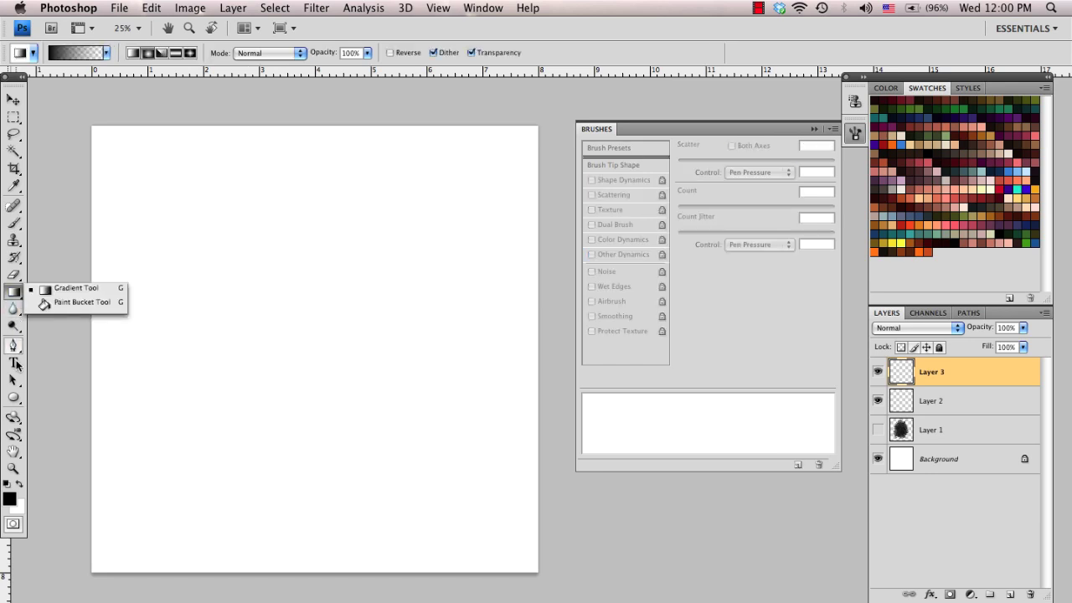
{"action": "left_click_drag", "start_coordinate": [13, 399], "coordinate": [63, 427]}
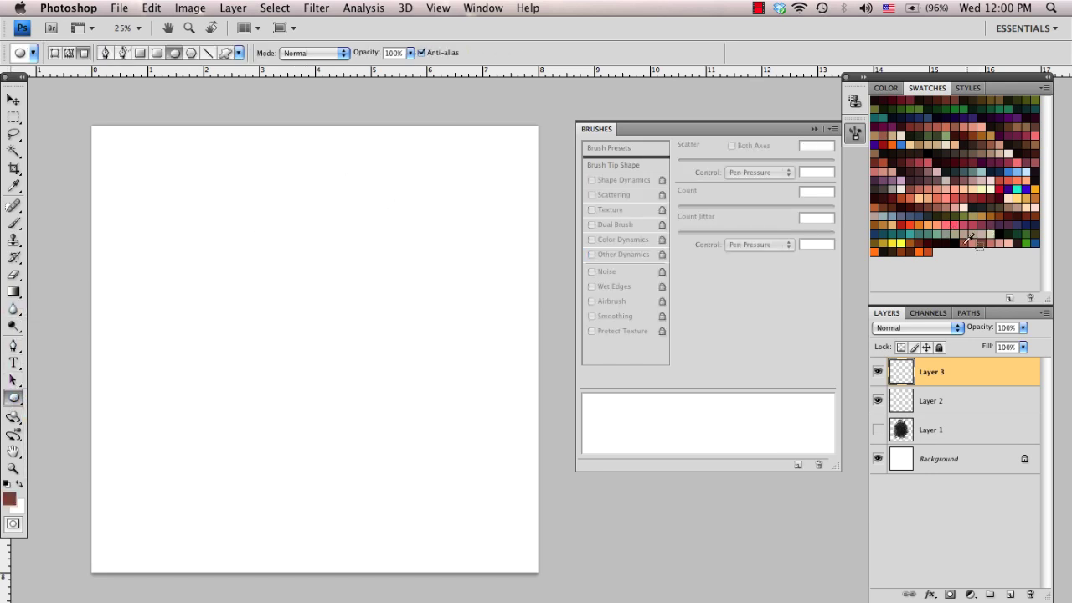
{"action": "left_click_drag", "start_coordinate": [114, 148], "coordinate": [231, 265]}
{"action": "left_click_drag", "start_coordinate": [250, 150], "coordinate": [386, 261]}
{"action": "left_click_drag", "start_coordinate": [414, 177], "coordinate": [509, 273]}
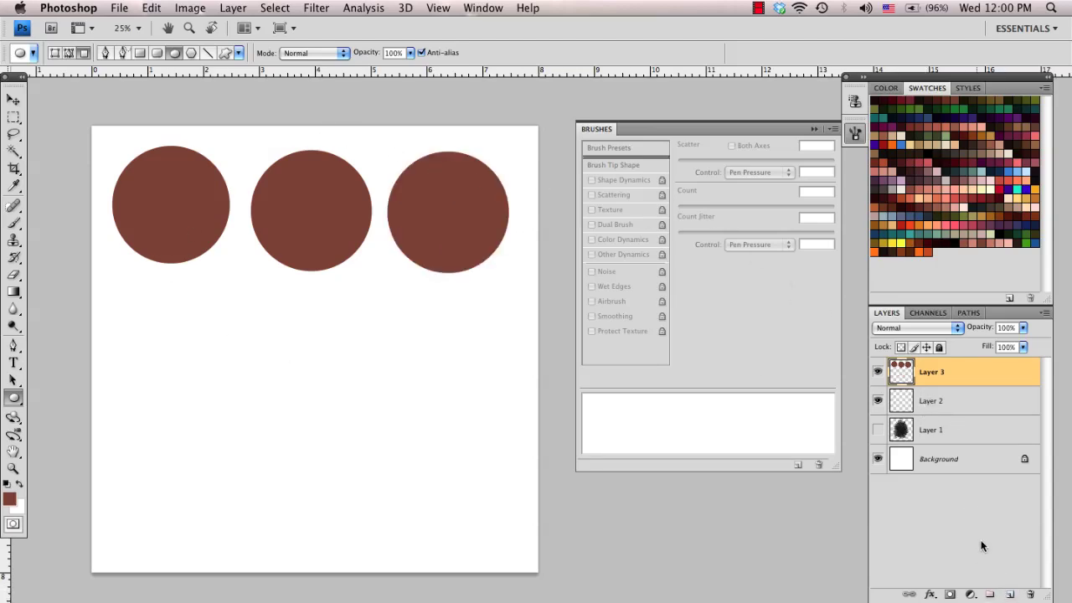
Add a layer above the circles, mask it to the three circle shapes, and target the layer's pixels.
{"action": "left_click", "coordinate": [1009, 594]}
{"action": "left_click", "coordinate": [901, 401], "text": "super"}
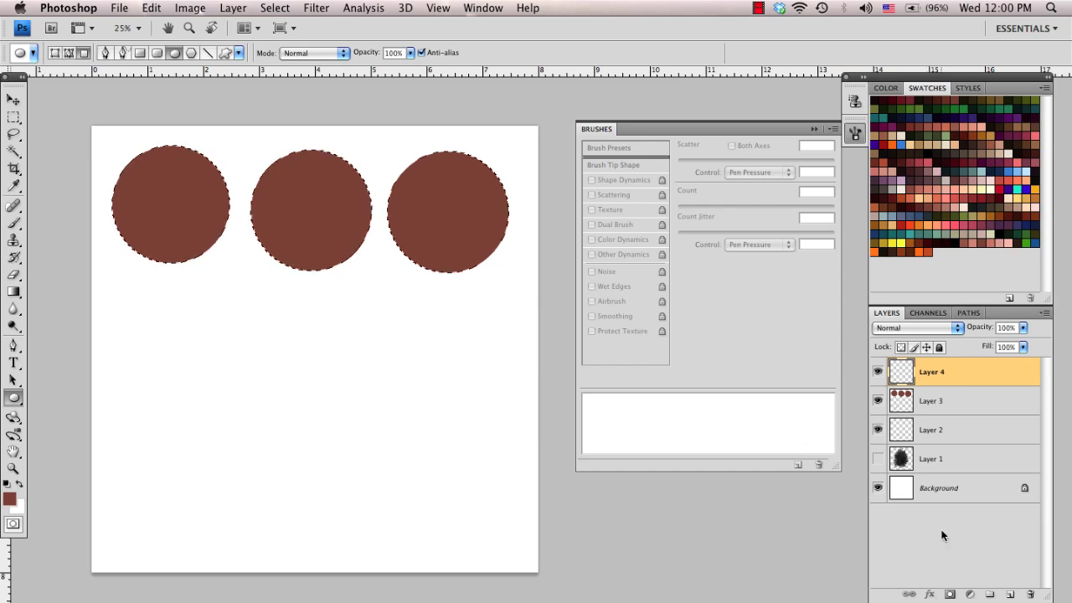
{"action": "left_click", "coordinate": [949, 594]}
{"action": "left_click", "coordinate": [905, 366]}
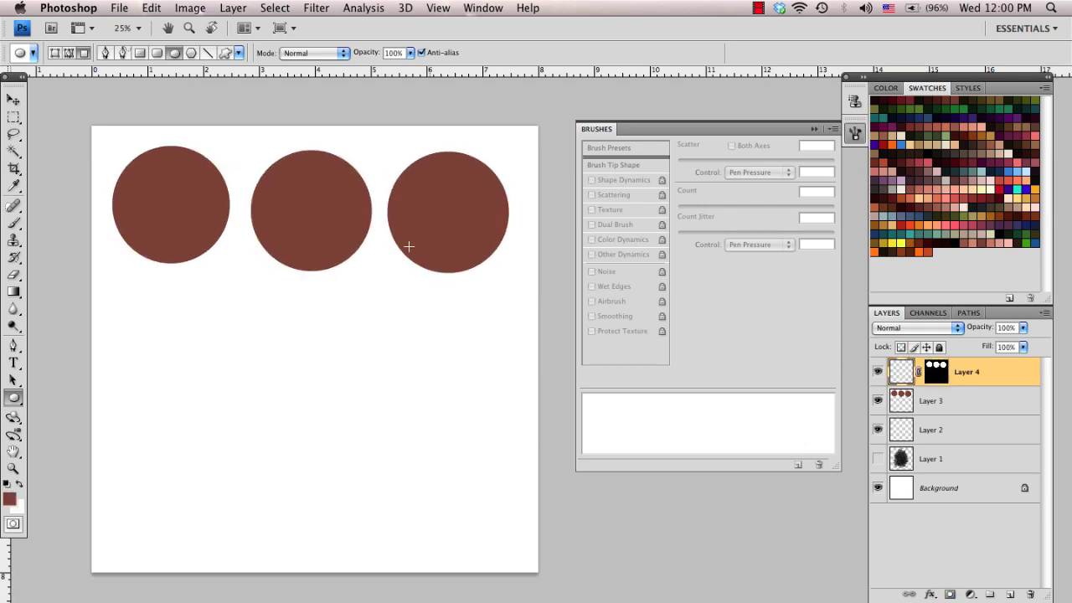
Shade the first circle with the custom brush in a lighter salmon red, reducing the brush to 575 px and 356 px.
{"action": "left_click", "coordinate": [20, 224]}
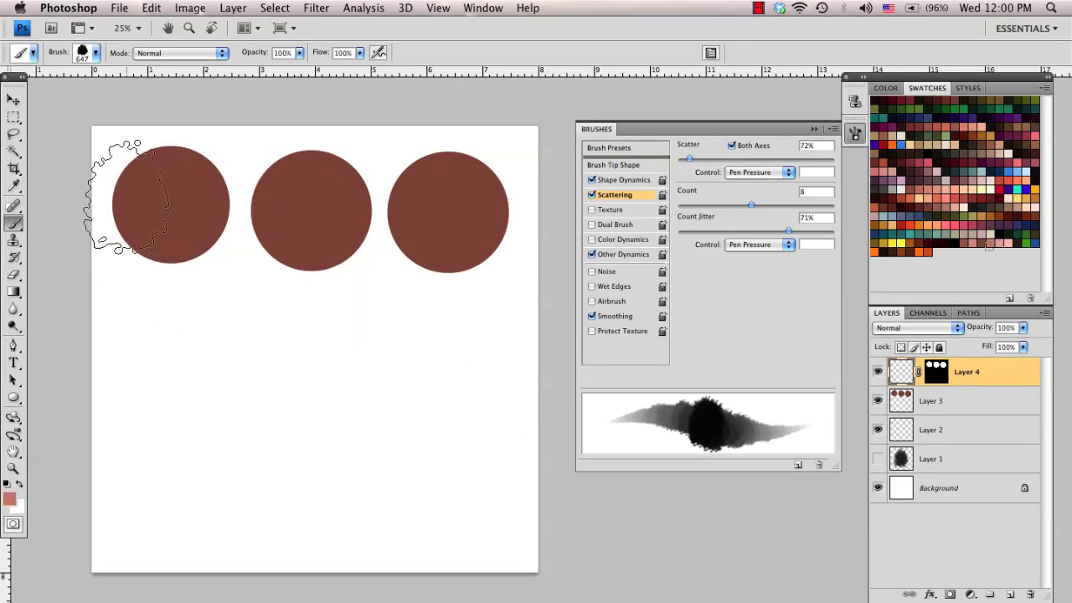
{"action": "mouse_move", "coordinate": [121, 198]}
{"action": "left_mouse_down"}
{"action": "mouse_move", "coordinate": [153, 226]}
{"action": "mouse_move", "coordinate": [205, 184]}
{"action": "mouse_move", "coordinate": [174, 237]}
{"action": "mouse_move", "coordinate": [138, 230]}
{"action": "mouse_move", "coordinate": [170, 222]}
{"action": "mouse_move", "coordinate": [201, 164]}
{"action": "mouse_move", "coordinate": [168, 202]}
{"action": "mouse_move", "coordinate": [136, 205]}
{"action": "mouse_move", "coordinate": [174, 151]}
{"action": "mouse_move", "coordinate": [129, 195]}
{"action": "mouse_move", "coordinate": [139, 206]}
{"action": "mouse_move", "coordinate": [180, 214]}
{"action": "left_mouse_up"}
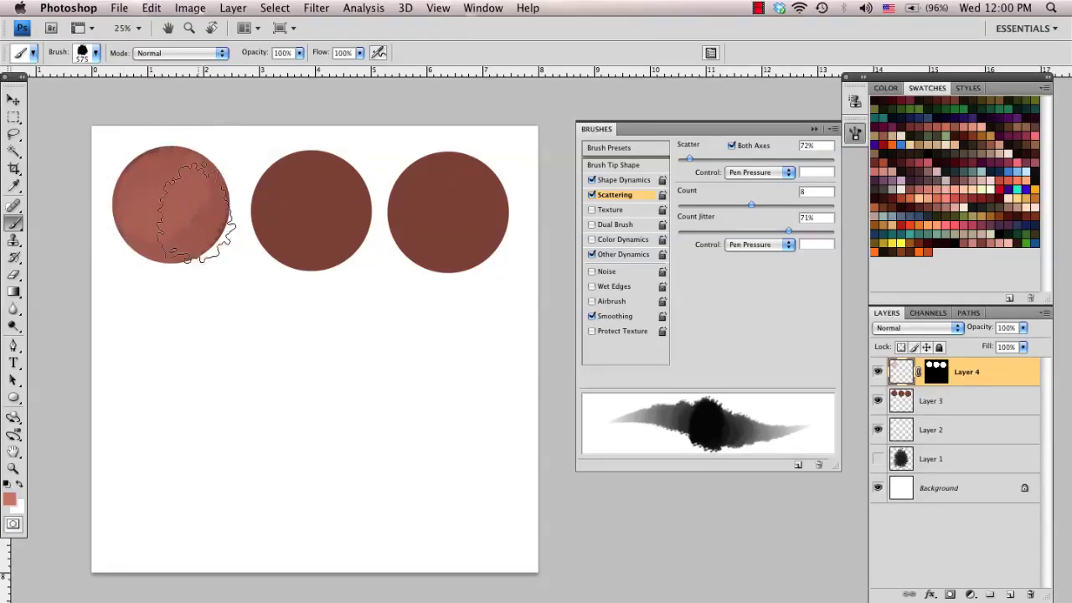
{"action": "mouse_move", "coordinate": [198, 213]}
{"action": "left_mouse_down"}
{"action": "mouse_move", "coordinate": [139, 228]}
{"action": "mouse_move", "coordinate": [207, 211]}
{"action": "mouse_move", "coordinate": [194, 158]}
{"action": "mouse_move", "coordinate": [195, 228]}
{"action": "mouse_move", "coordinate": [138, 234]}
{"action": "mouse_move", "coordinate": [193, 235]}
{"action": "mouse_move", "coordinate": [211, 158]}
{"action": "mouse_move", "coordinate": [215, 182]}
{"action": "mouse_move", "coordinate": [197, 231]}
{"action": "mouse_move", "coordinate": [143, 239]}
{"action": "mouse_move", "coordinate": [206, 194]}
{"action": "mouse_move", "coordinate": [161, 224]}
{"action": "mouse_move", "coordinate": [134, 204]}
{"action": "mouse_move", "coordinate": [174, 172]}
{"action": "mouse_move", "coordinate": [151, 187]}
{"action": "mouse_move", "coordinate": [162, 199]}
{"action": "mouse_move", "coordinate": [140, 188]}
{"action": "mouse_move", "coordinate": [145, 169]}
{"action": "mouse_move", "coordinate": [132, 196]}
{"action": "mouse_move", "coordinate": [147, 168]}
{"action": "mouse_move", "coordinate": [130, 189]}
{"action": "mouse_move", "coordinate": [172, 157]}
{"action": "mouse_move", "coordinate": [181, 190]}
{"action": "mouse_move", "coordinate": [149, 159]}
{"action": "mouse_move", "coordinate": [139, 188]}
{"action": "left_mouse_up"}
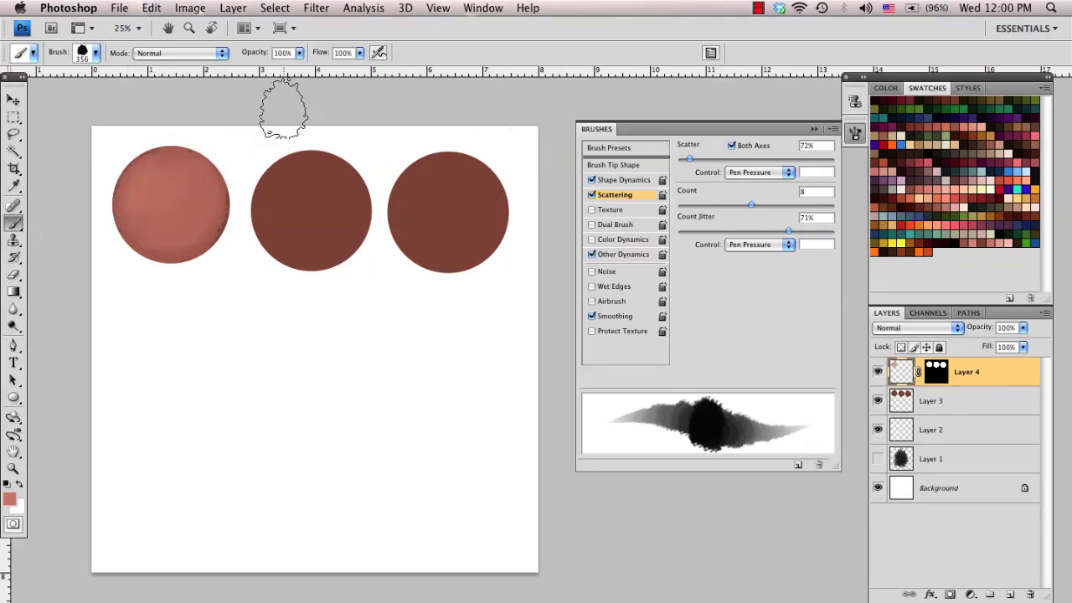
Set the custom brush's Minimum Diameter to 32% in Shape Dynamics.
{"action": "left_click", "coordinate": [635, 181]}
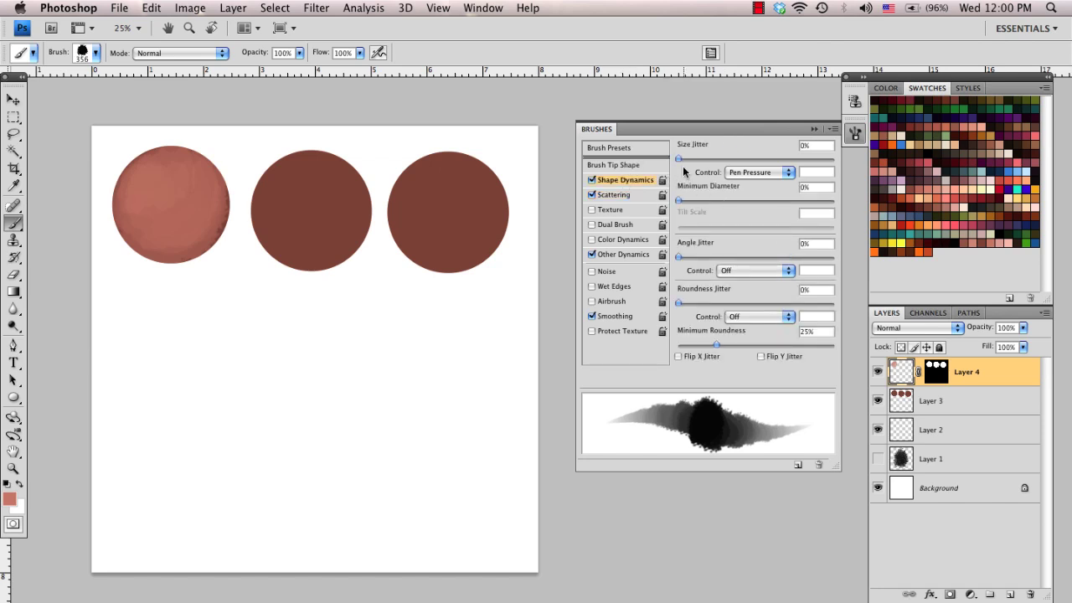
{"action": "left_click_drag", "start_coordinate": [679, 201], "coordinate": [726, 197]}
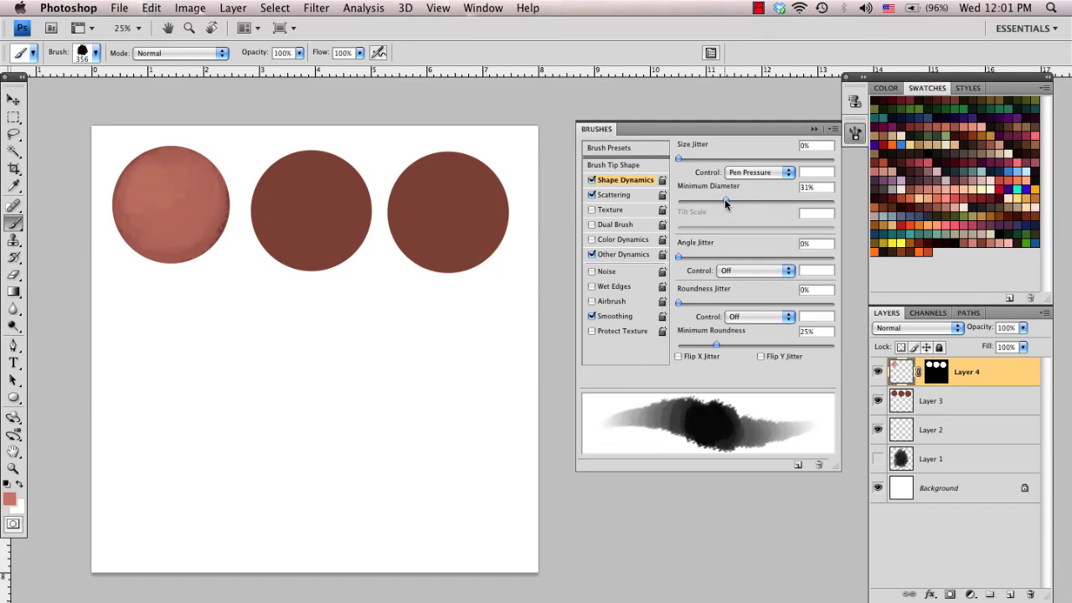
{"action": "left_click_drag", "start_coordinate": [725, 198], "coordinate": [728, 200]}
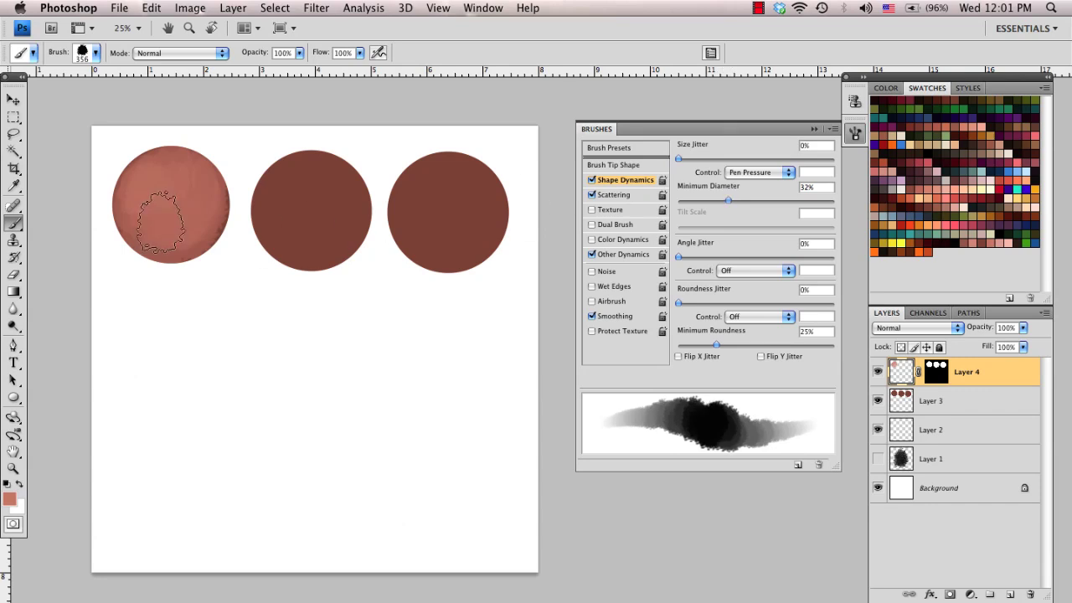
Blend the first circle's shading toward its edges with sampled reddish tones, enlarging the brush to 580 px.
{"action": "mouse_move", "coordinate": [161, 222]}
{"action": "left_mouse_down"}
{"action": "mouse_move", "coordinate": [184, 175]}
{"action": "mouse_move", "coordinate": [170, 211]}
{"action": "mouse_move", "coordinate": [136, 191]}
{"action": "mouse_move", "coordinate": [149, 216]}
{"action": "mouse_move", "coordinate": [157, 171]}
{"action": "mouse_move", "coordinate": [174, 163]}
{"action": "mouse_move", "coordinate": [181, 186]}
{"action": "mouse_move", "coordinate": [157, 164]}
{"action": "mouse_move", "coordinate": [147, 174]}
{"action": "mouse_move", "coordinate": [189, 177]}
{"action": "mouse_move", "coordinate": [181, 162]}
{"action": "mouse_move", "coordinate": [191, 181]}
{"action": "mouse_move", "coordinate": [178, 157]}
{"action": "mouse_move", "coordinate": [191, 203]}
{"action": "mouse_move", "coordinate": [151, 216]}
{"action": "mouse_move", "coordinate": [140, 206]}
{"action": "mouse_move", "coordinate": [191, 181]}
{"action": "mouse_move", "coordinate": [178, 166]}
{"action": "mouse_move", "coordinate": [147, 184]}
{"action": "mouse_move", "coordinate": [139, 216]}
{"action": "mouse_move", "coordinate": [190, 205]}
{"action": "mouse_move", "coordinate": [188, 156]}
{"action": "mouse_move", "coordinate": [193, 218]}
{"action": "mouse_move", "coordinate": [130, 200]}
{"action": "mouse_move", "coordinate": [144, 236]}
{"action": "mouse_move", "coordinate": [214, 180]}
{"action": "mouse_move", "coordinate": [182, 245]}
{"action": "left_mouse_up"}
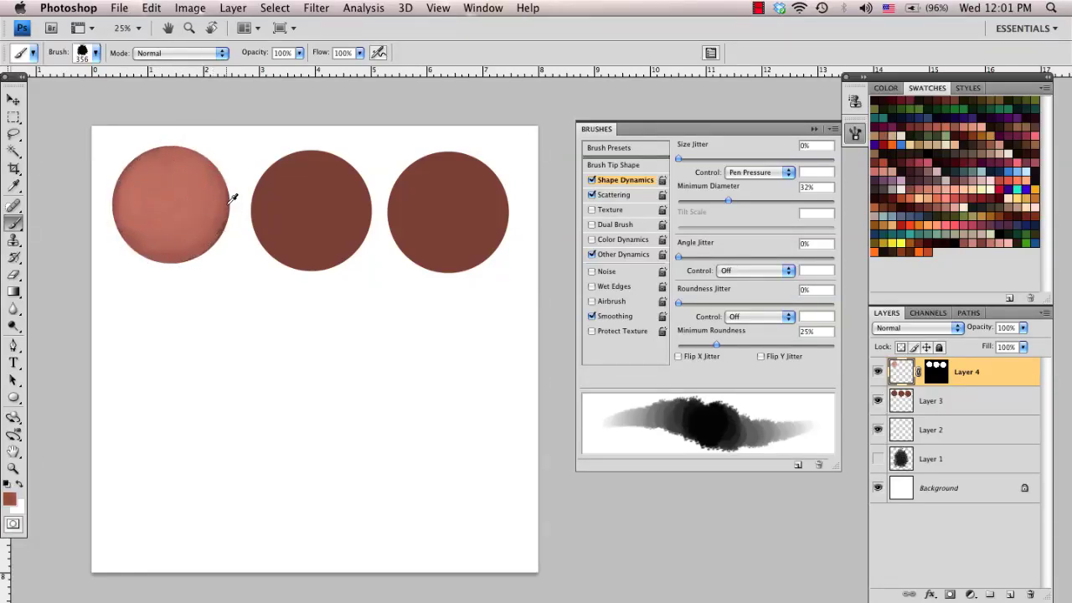
{"action": "mouse_move", "coordinate": [223, 191]}
{"action": "left_mouse_down"}
{"action": "mouse_move", "coordinate": [225, 206]}
{"action": "mouse_move", "coordinate": [179, 266]}
{"action": "mouse_move", "coordinate": [217, 201]}
{"action": "mouse_move", "coordinate": [166, 245]}
{"action": "left_mouse_up"}
{"action": "mouse_move", "coordinate": [208, 173]}
{"action": "left_mouse_down"}
{"action": "mouse_move", "coordinate": [196, 225]}
{"action": "mouse_move", "coordinate": [142, 239]}
{"action": "left_mouse_up"}
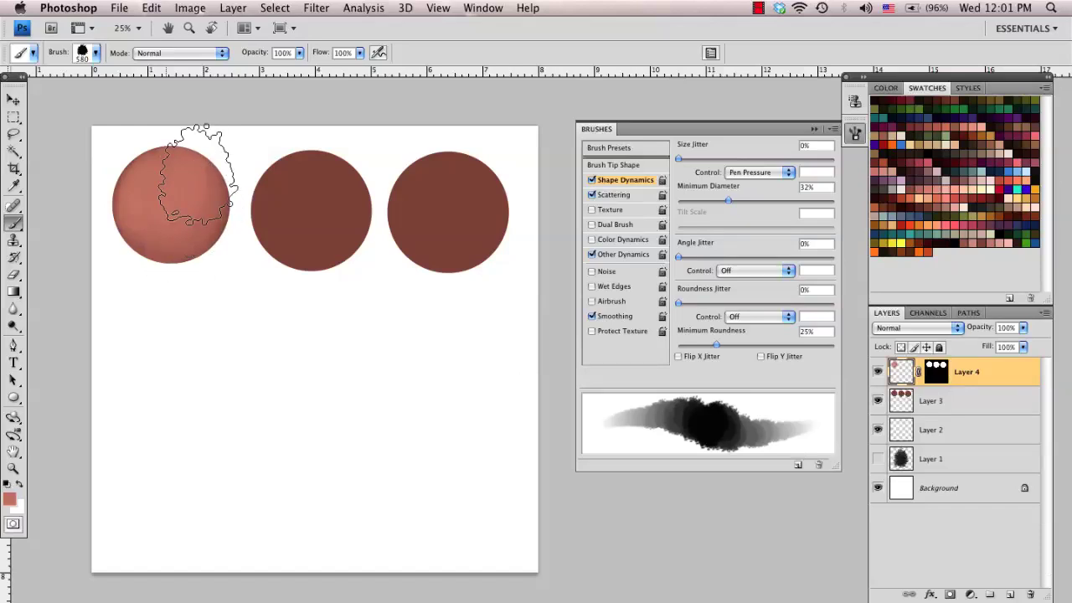
{"action": "mouse_move", "coordinate": [142, 230]}
{"action": "left_mouse_down"}
{"action": "mouse_move", "coordinate": [189, 175]}
{"action": "mouse_move", "coordinate": [182, 160]}
{"action": "mouse_move", "coordinate": [124, 190]}
{"action": "mouse_move", "coordinate": [120, 204]}
{"action": "mouse_move", "coordinate": [195, 169]}
{"action": "mouse_move", "coordinate": [206, 226]}
{"action": "mouse_move", "coordinate": [195, 246]}
{"action": "mouse_move", "coordinate": [165, 243]}
{"action": "left_mouse_up"}
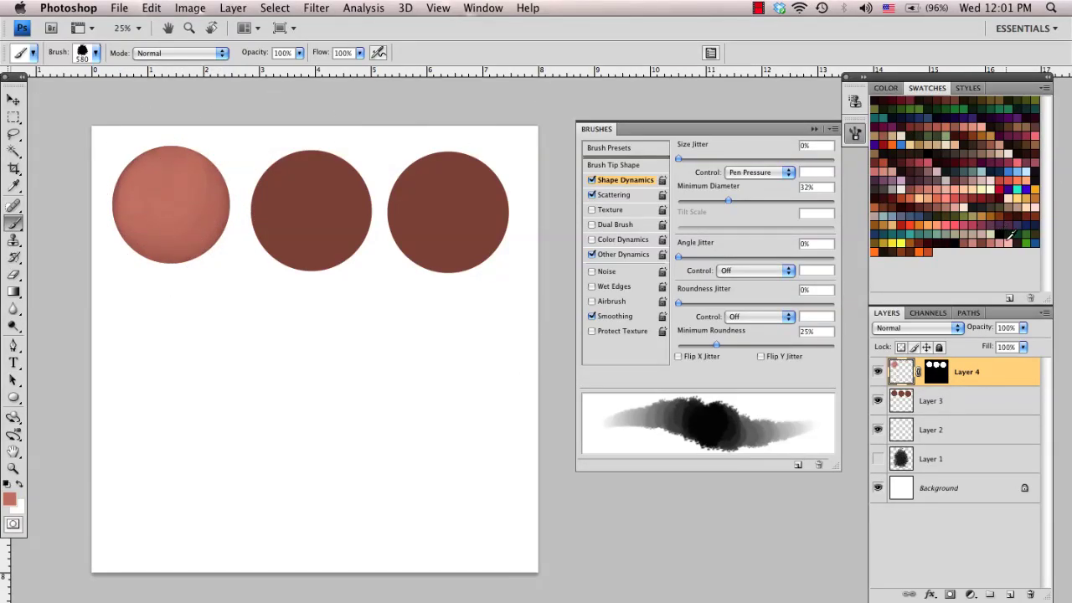
Paint a light pink highlight on the first circle's upper part and blend it in with a sampled mid-tone.
{"action": "mouse_move", "coordinate": [147, 189]}
{"action": "left_mouse_down"}
{"action": "mouse_move", "coordinate": [134, 192]}
{"action": "mouse_move", "coordinate": [165, 206]}
{"action": "mouse_move", "coordinate": [149, 190]}
{"action": "left_mouse_up"}
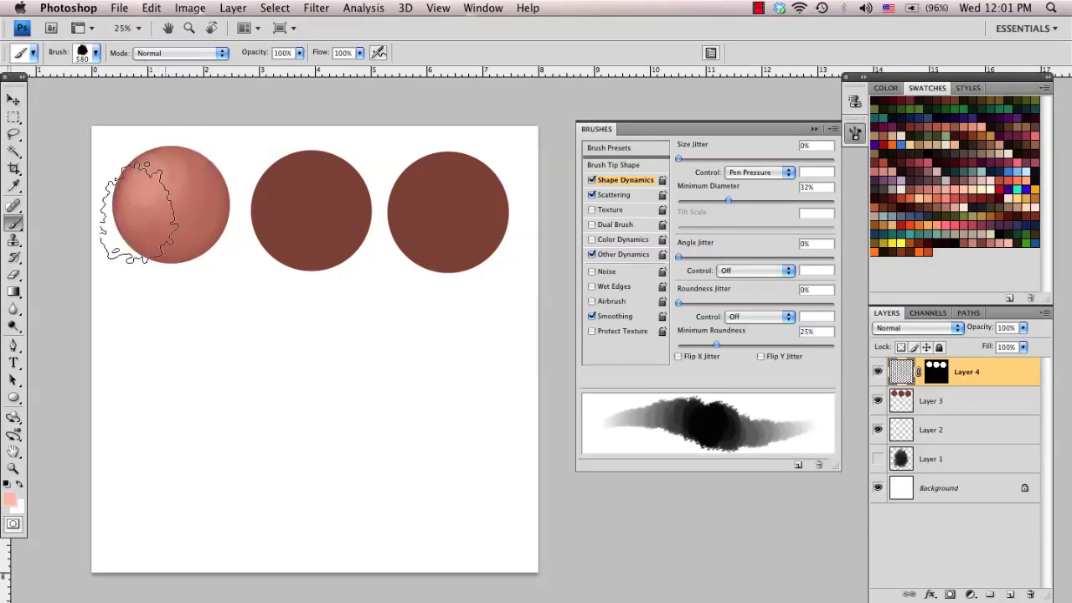
{"action": "left_click_drag", "start_coordinate": [160, 203], "coordinate": [167, 162]}
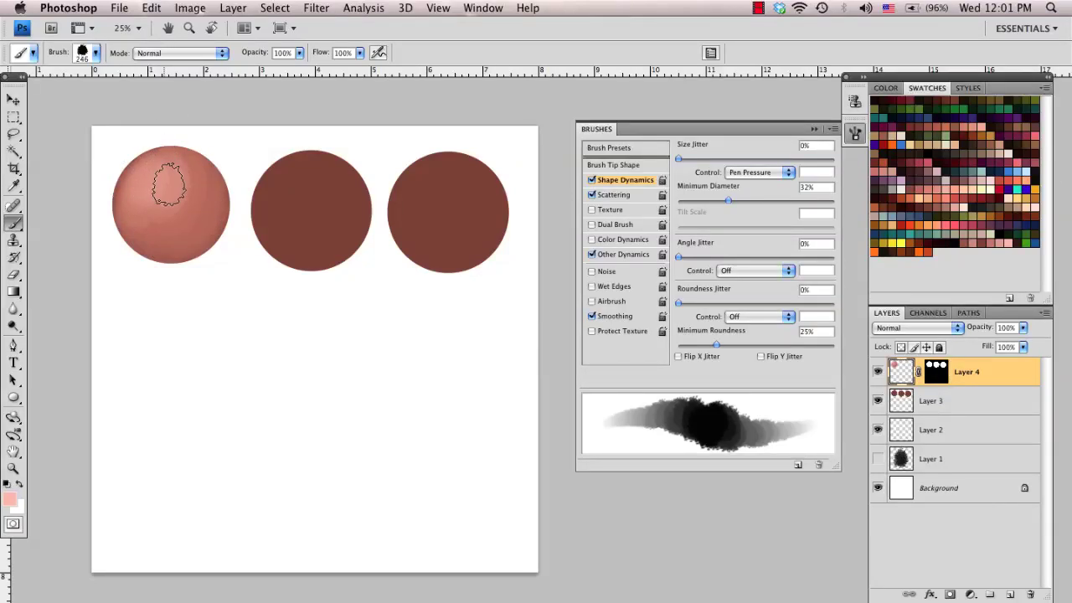
{"action": "left_click", "coordinate": [193, 161], "text": "alt"}
{"action": "mouse_move", "coordinate": [178, 149]}
{"action": "left_mouse_down"}
{"action": "mouse_move", "coordinate": [177, 208]}
{"action": "mouse_move", "coordinate": [158, 156]}
{"action": "mouse_move", "coordinate": [130, 203]}
{"action": "mouse_move", "coordinate": [164, 215]}
{"action": "mouse_move", "coordinate": [182, 154]}
{"action": "mouse_move", "coordinate": [191, 200]}
{"action": "mouse_move", "coordinate": [182, 169]}
{"action": "mouse_move", "coordinate": [177, 183]}
{"action": "mouse_move", "coordinate": [201, 164]}
{"action": "mouse_move", "coordinate": [188, 210]}
{"action": "mouse_move", "coordinate": [165, 200]}
{"action": "mouse_move", "coordinate": [282, 233]}
{"action": "mouse_move", "coordinate": [168, 201]}
{"action": "left_mouse_up"}
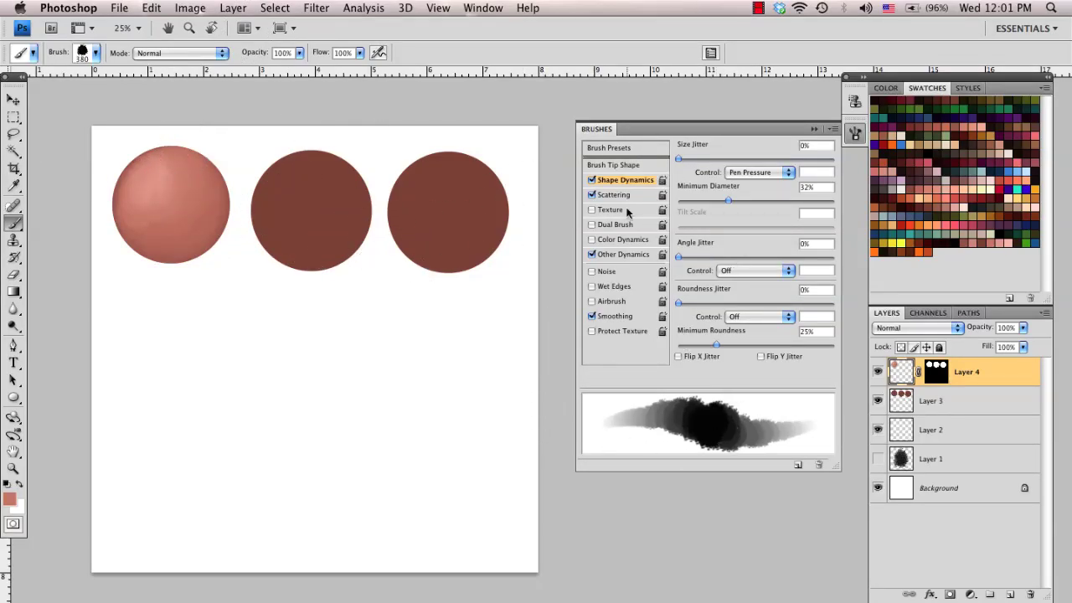
Save the tuned 380 px brush as a new preset named SKinBrush_01.
{"action": "left_click", "coordinate": [98, 52]}
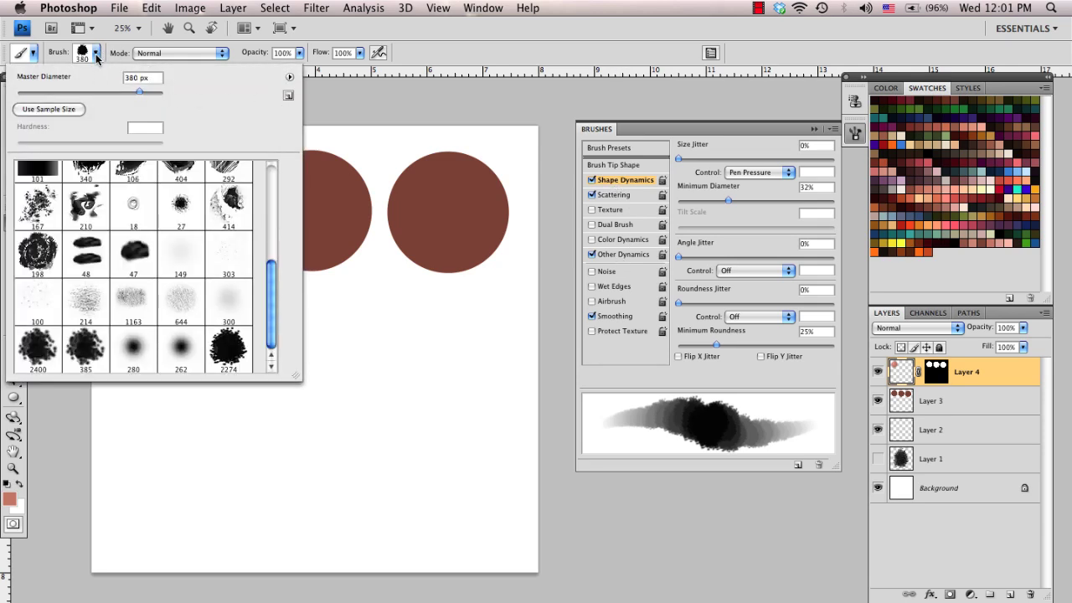
{"action": "left_click", "coordinate": [288, 98]}
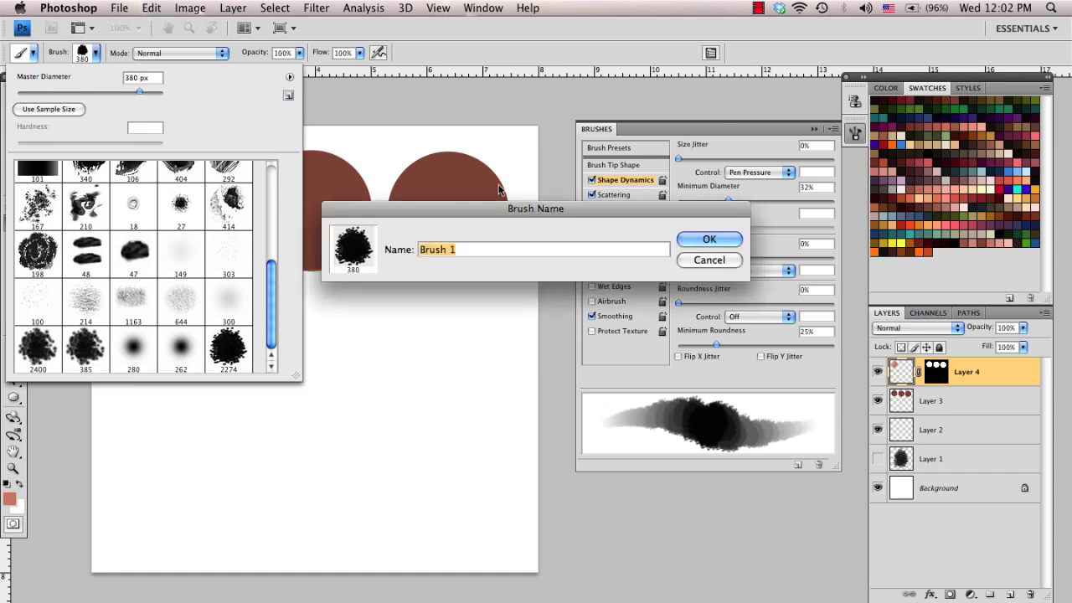
{"action": "type", "text": "SKinBrush_01"}
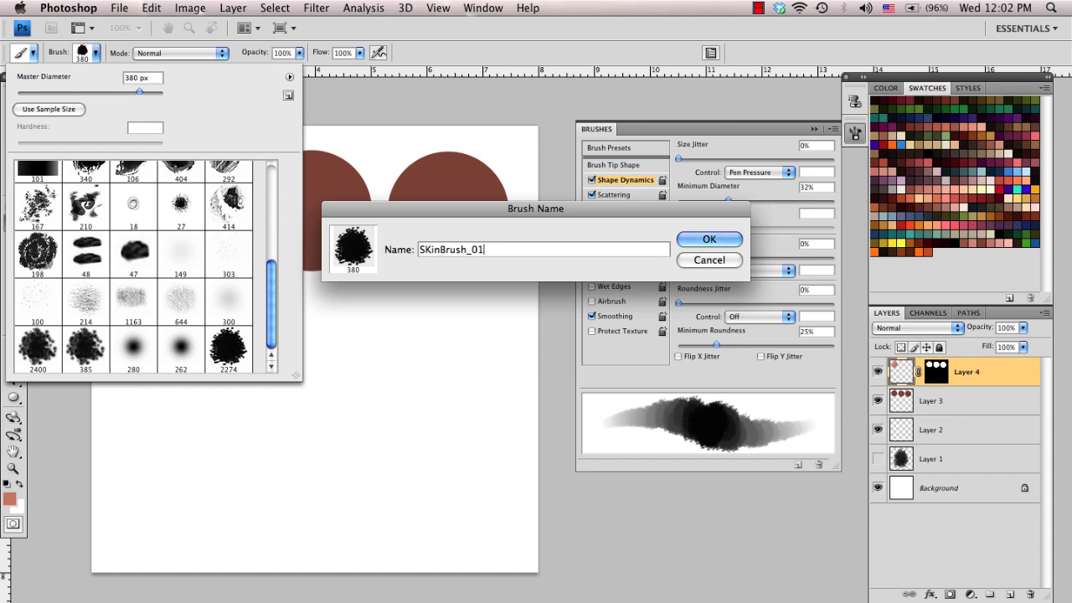
{"action": "key", "text": "Return"}
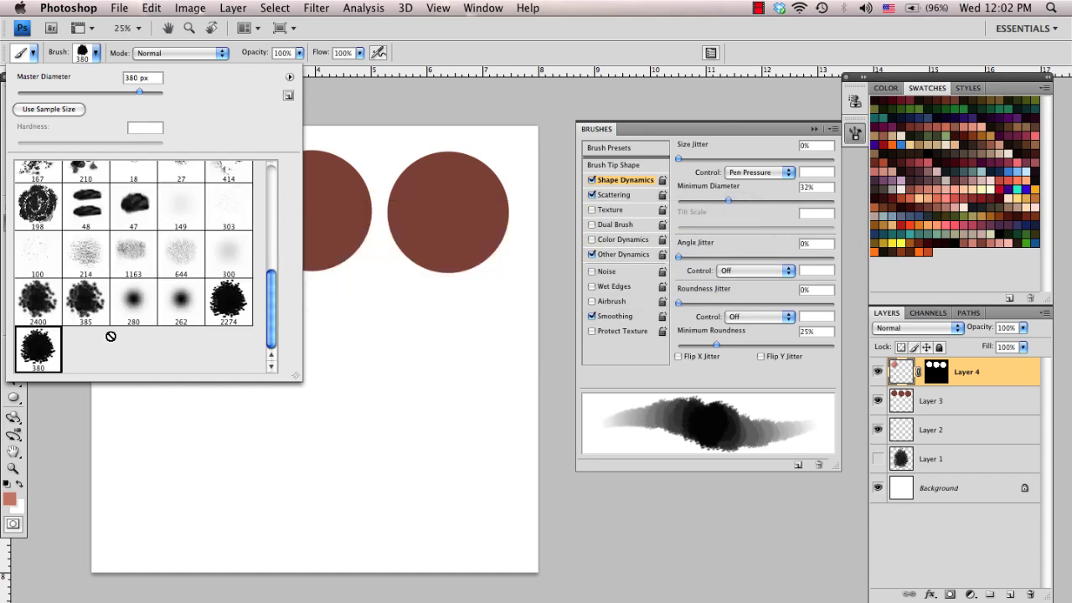
Compare the settings of the original 2274 px brush with those of the saved 380 px preset.
{"action": "left_click", "coordinate": [228, 310]}
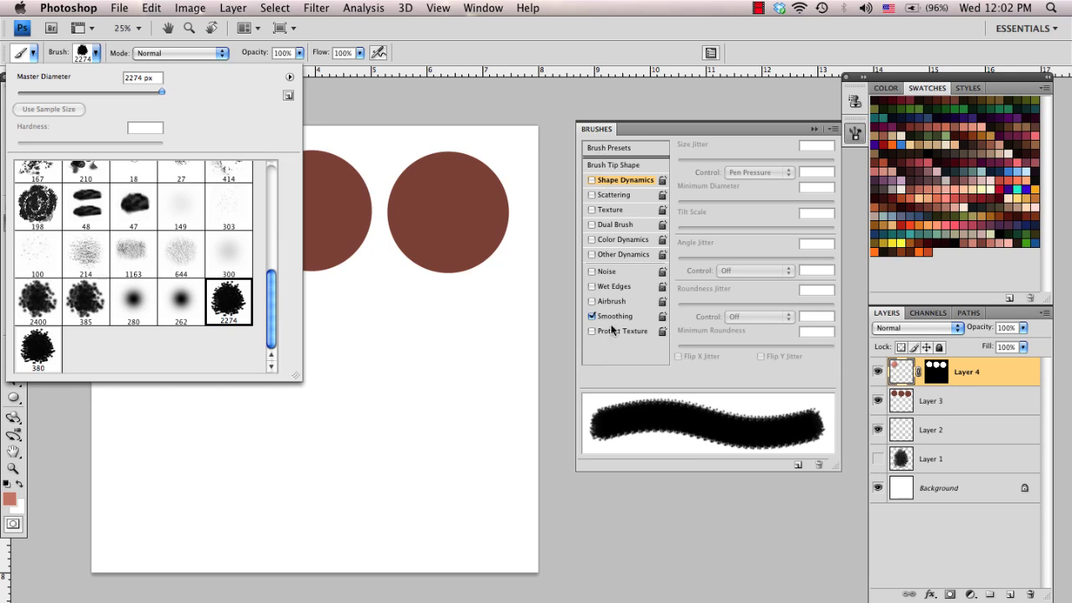
{"action": "left_click", "coordinate": [35, 348]}
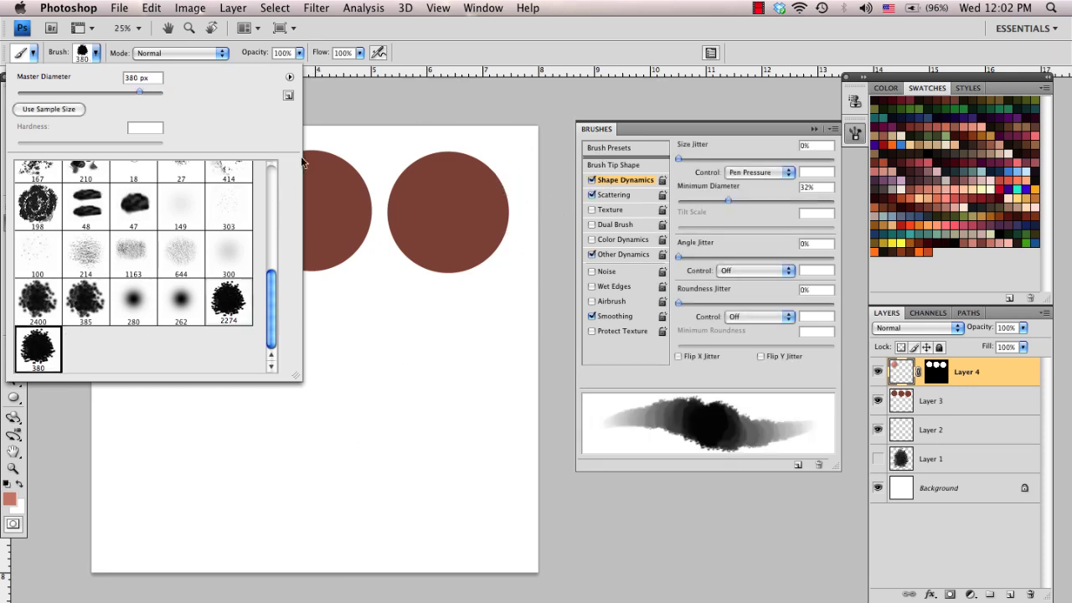
{"action": "left_click", "coordinate": [289, 78]}
{"action": "left_click", "coordinate": [466, 97]}
{"action": "left_click", "coordinate": [87, 59]}
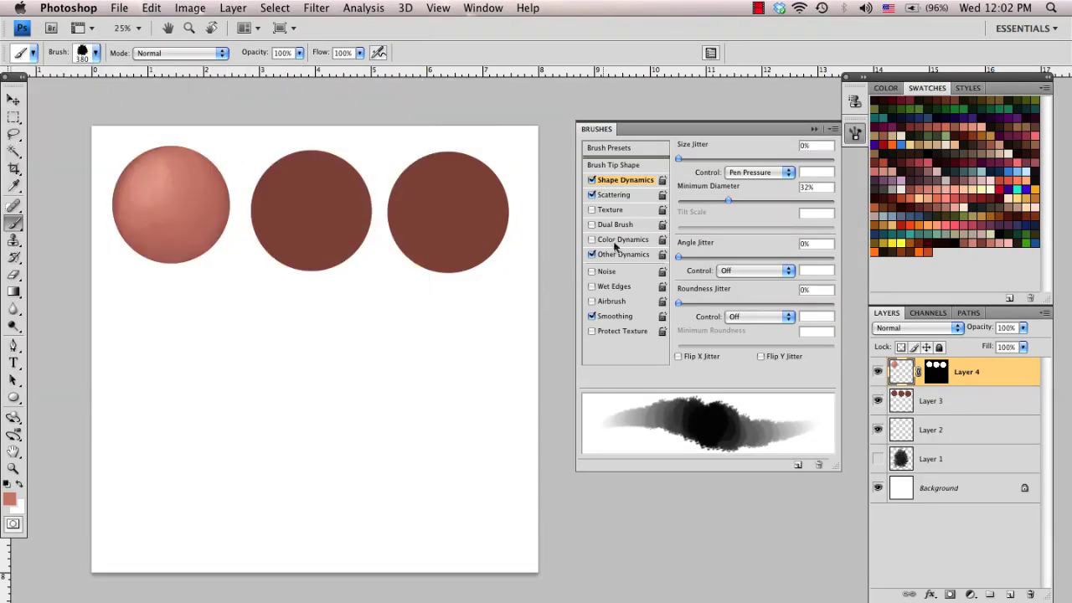
Choose the soft round 27 px brush preset with 0% hardness.
{"action": "left_click", "coordinate": [95, 53]}
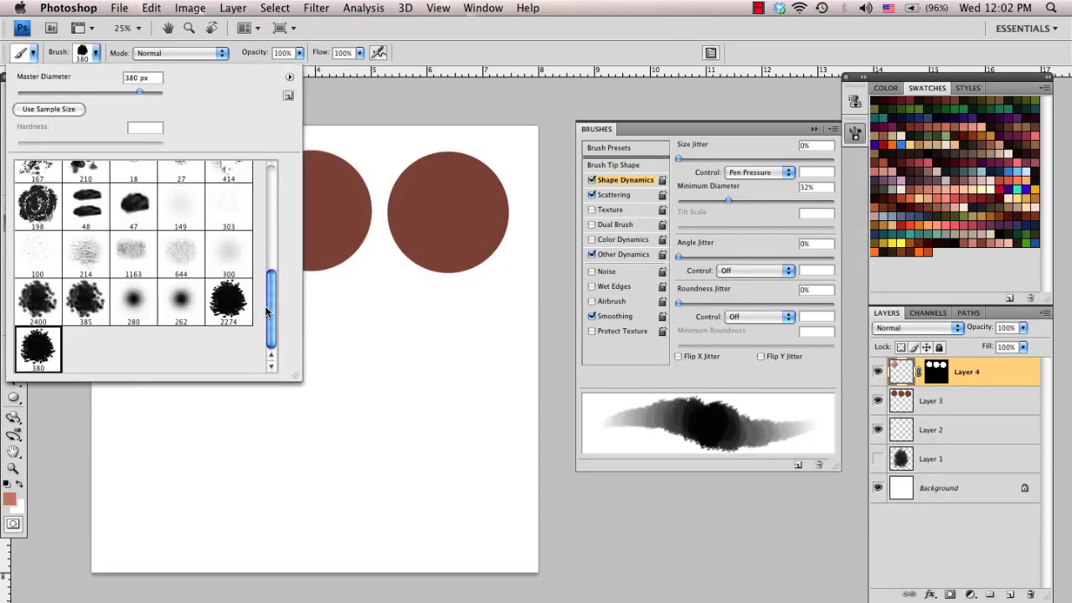
{"action": "left_click_drag", "start_coordinate": [266, 311], "coordinate": [266, 189]}
{"action": "left_click", "coordinate": [86, 231]}
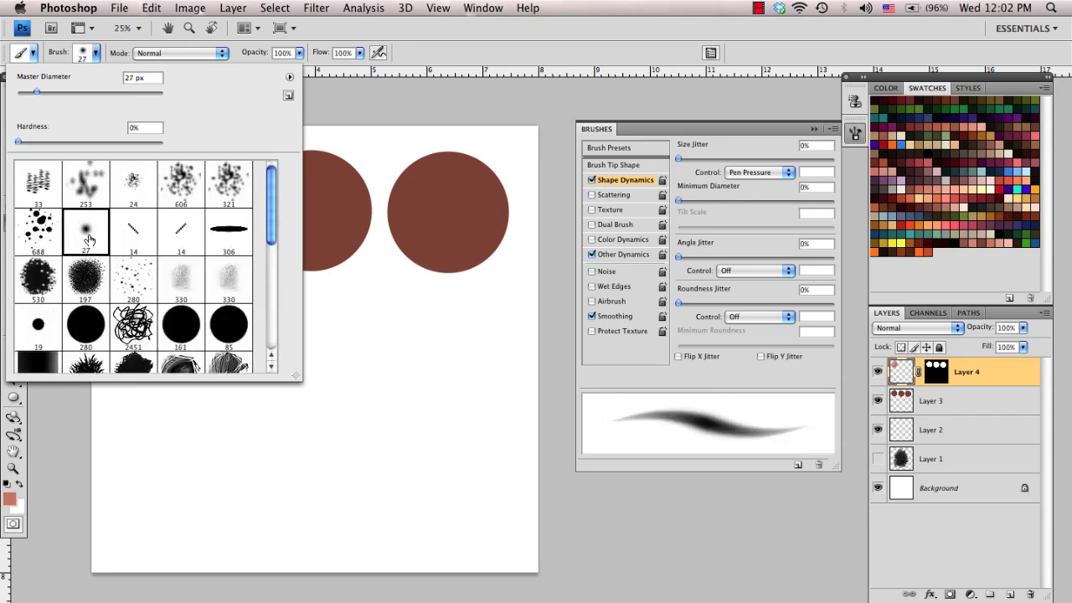
Hide Layer 3 and Layer 4, and make the empty Layer 2 the visible, active layer.
{"action": "left_click", "coordinate": [866, 492]}
{"action": "left_click", "coordinate": [919, 432]}
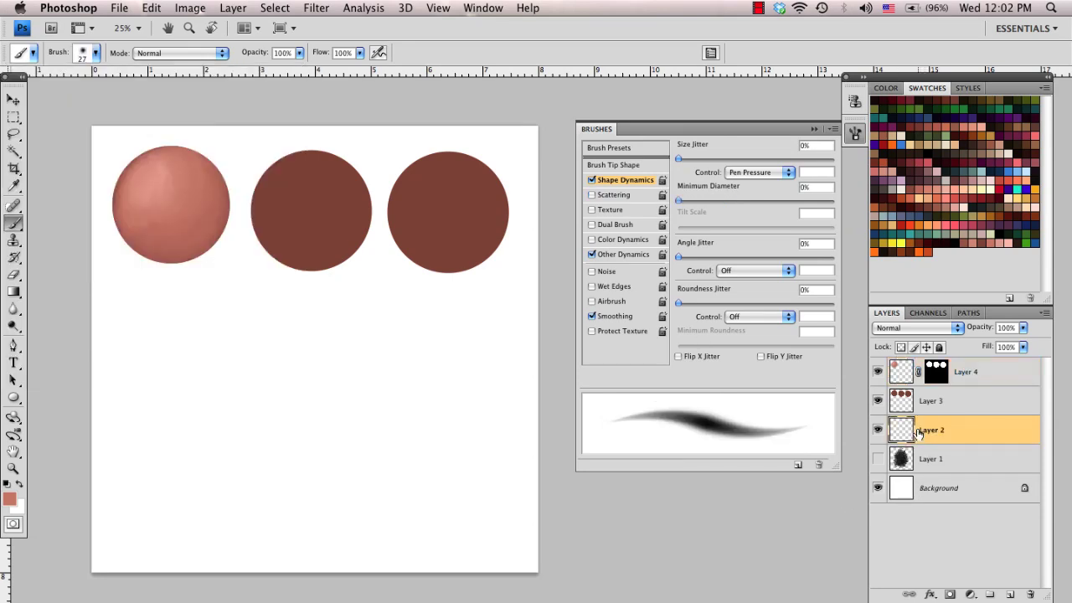
{"action": "left_click", "coordinate": [877, 429]}
{"action": "left_click", "coordinate": [901, 375]}
{"action": "left_click_drag", "start_coordinate": [878, 373], "coordinate": [878, 402]}
{"action": "left_click", "coordinate": [899, 434]}
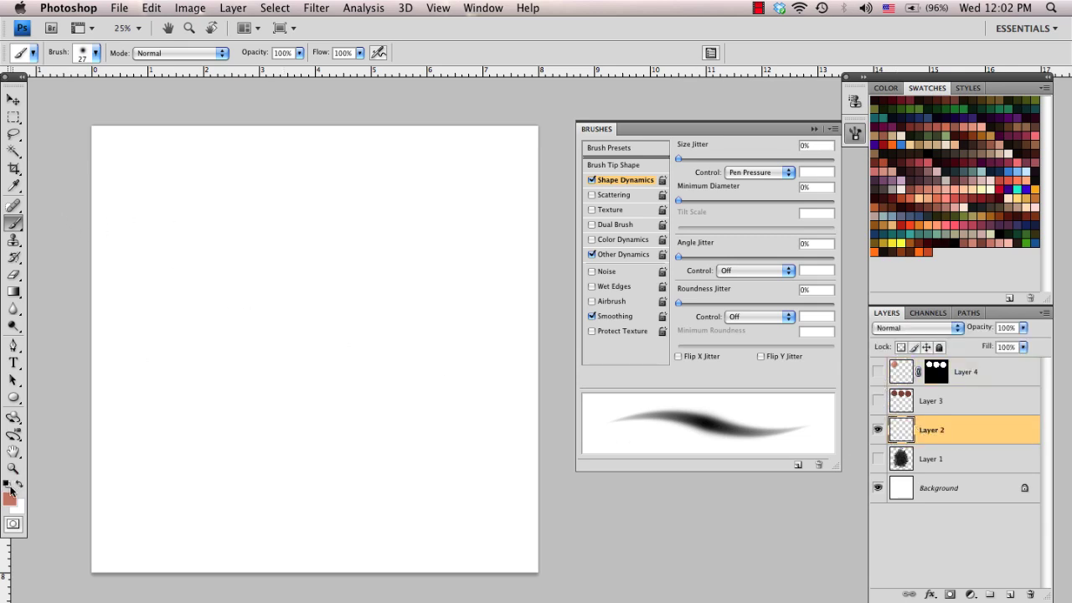
Reset the foreground color to black and enlarge the soft round brush to 165 px.
{"action": "key", "text": "d"}
{"action": "left_click_drag", "start_coordinate": [361, 351], "coordinate": [368, 355], "text": "ctrl+alt"}
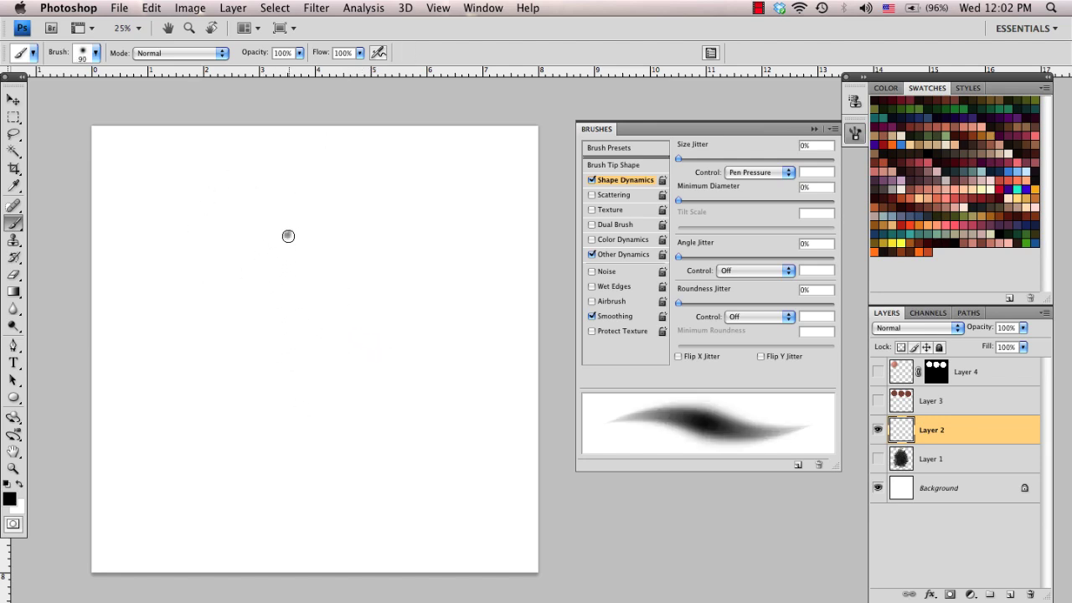
{"action": "key", "text": "super+z"}
{"action": "left_click_drag", "start_coordinate": [284, 272], "coordinate": [300, 274], "text": "ctrl+alt"}
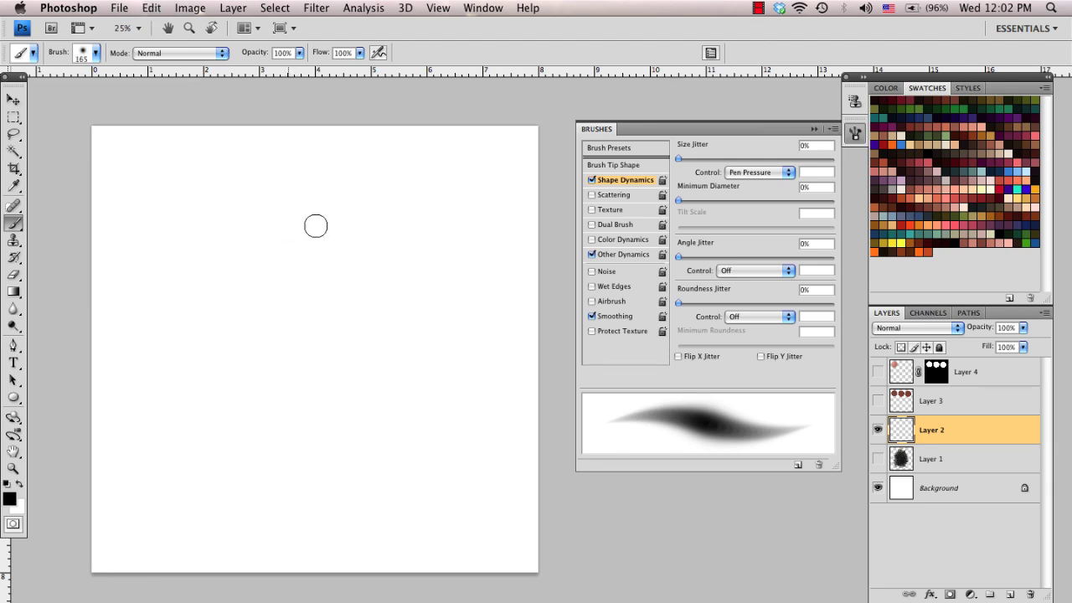
{"action": "left_click", "coordinate": [592, 195]}
{"action": "left_click", "coordinate": [616, 194]}
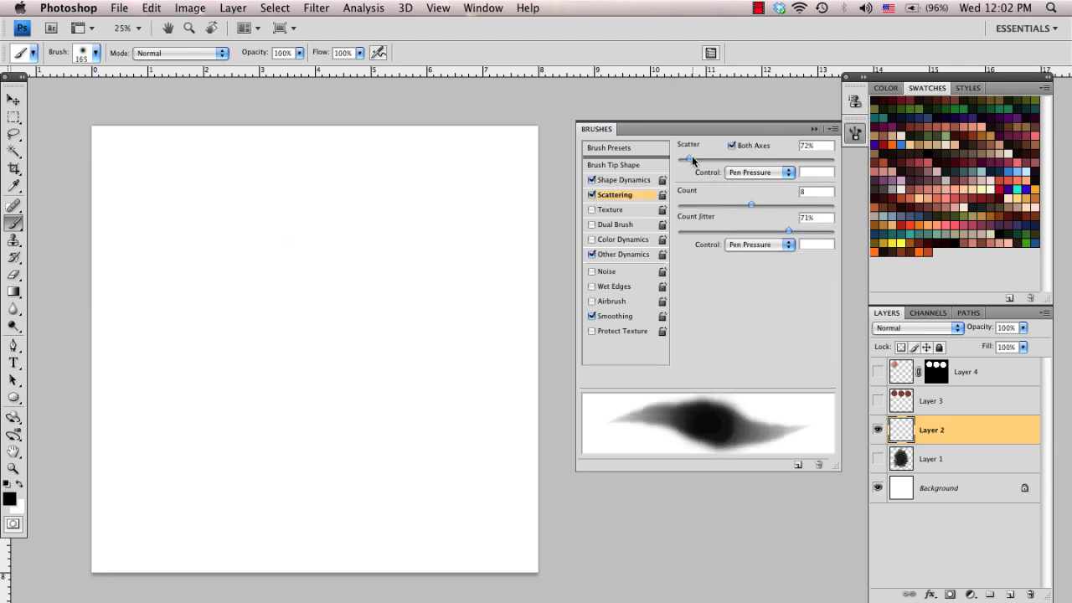
{"action": "left_click_drag", "start_coordinate": [690, 159], "coordinate": [771, 159]}
{"action": "left_click", "coordinate": [592, 195]}
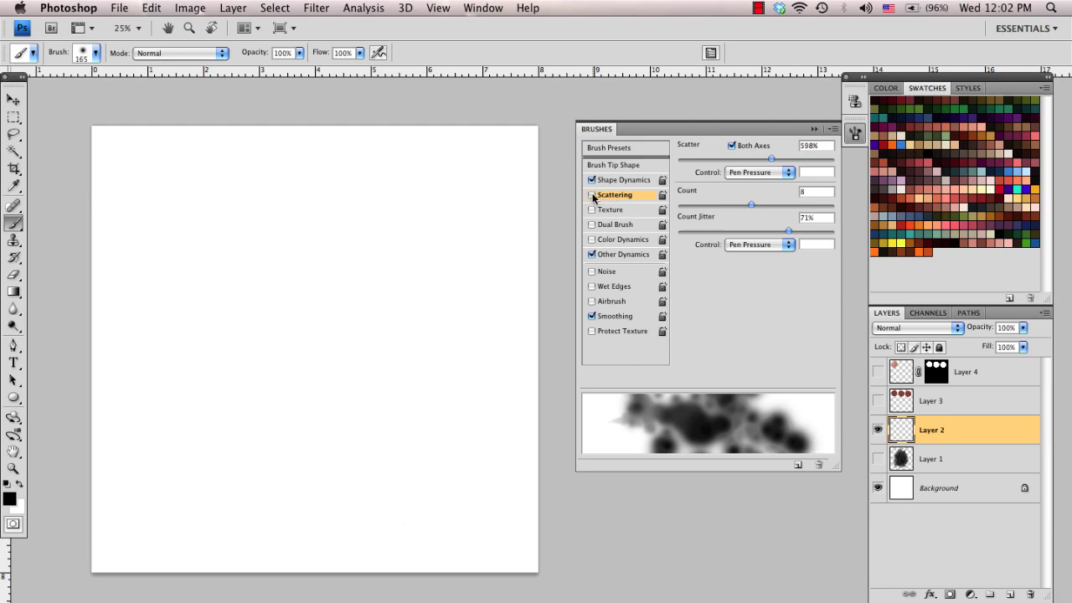
Paint separate soft black dots of varying size across the canvas on Layer 2, with Scattering off and the brush enlarged to 214 px.
{"action": "left_click", "coordinate": [251, 251]}
{"action": "left_click", "coordinate": [254, 297]}
{"action": "left_click_drag", "start_coordinate": [285, 304], "coordinate": [285, 304], "text": "ctrl+alt"}
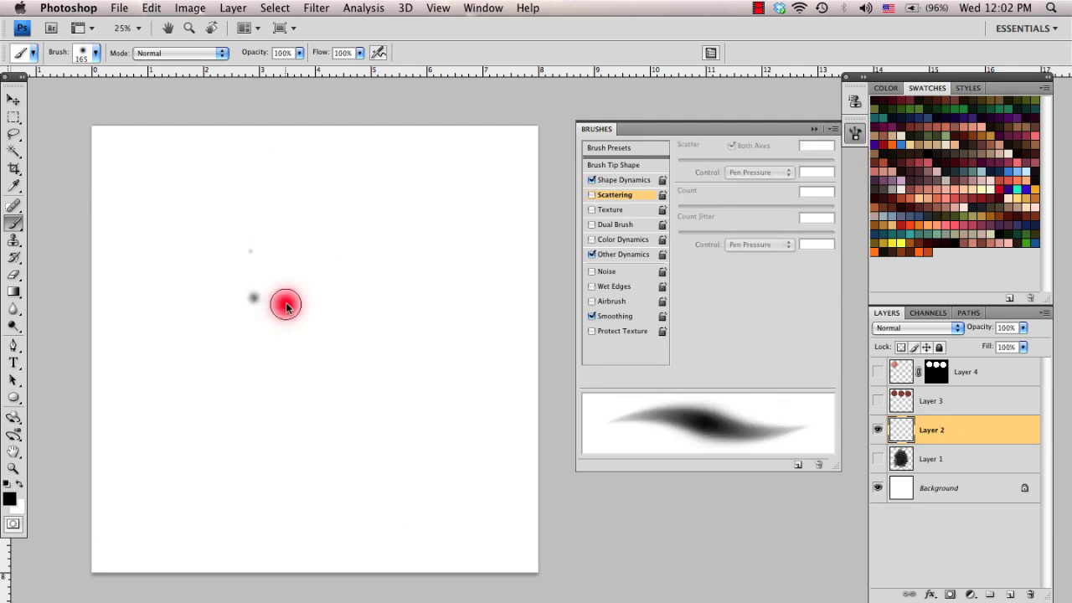
{"action": "left_click", "coordinate": [307, 255]}
{"action": "left_click", "coordinate": [208, 294]}
{"action": "left_click", "coordinate": [209, 347]}
{"action": "left_click", "coordinate": [247, 373]}
{"action": "left_click", "coordinate": [315, 336]}
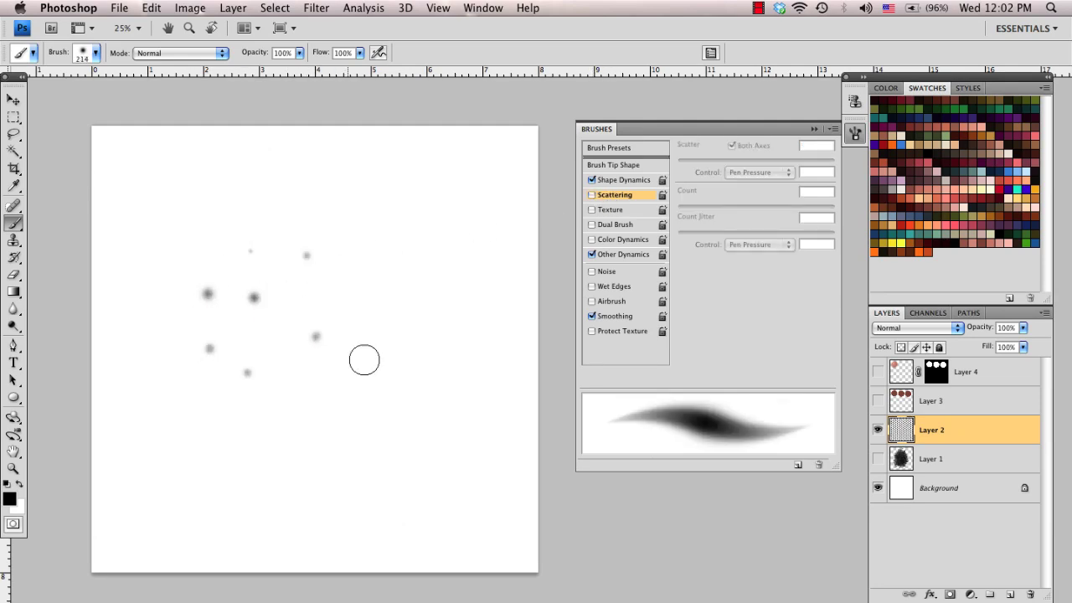
{"action": "left_click", "coordinate": [364, 361]}
{"action": "left_click", "coordinate": [339, 310]}
{"action": "left_click", "coordinate": [404, 309]}
{"action": "left_click", "coordinate": [375, 413]}
{"action": "left_click", "coordinate": [427, 261]}
{"action": "left_click", "coordinate": [397, 204]}
{"action": "left_click", "coordinate": [344, 187]}
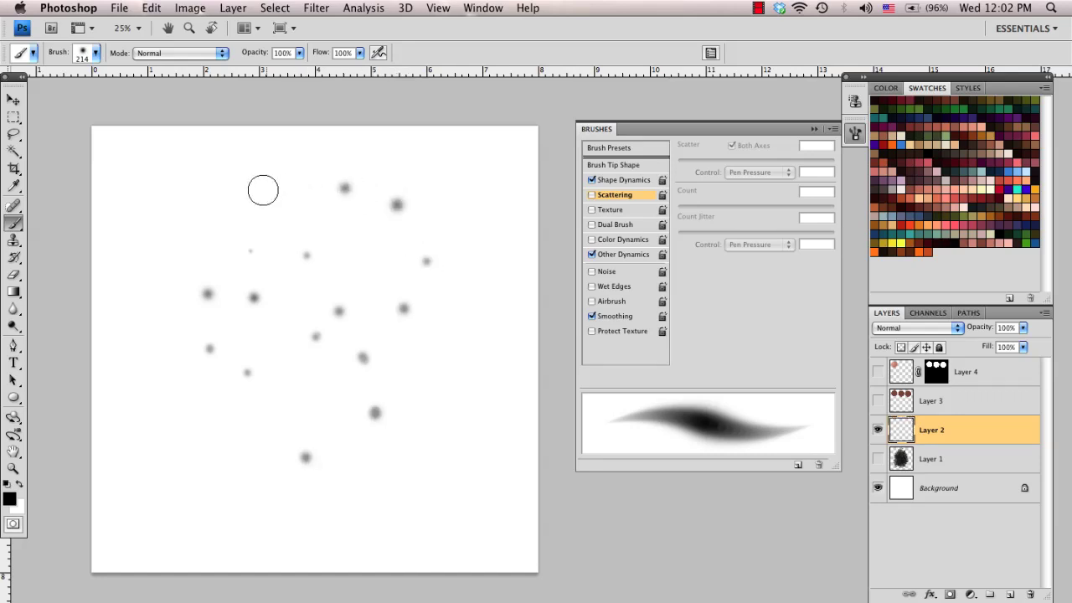
{"action": "left_click", "coordinate": [276, 266]}
{"action": "left_click", "coordinate": [289, 334]}
{"action": "left_click", "coordinate": [232, 330]}
{"action": "left_click", "coordinate": [214, 212]}
{"action": "left_click", "coordinate": [188, 229]}
{"action": "left_click", "coordinate": [146, 298]}
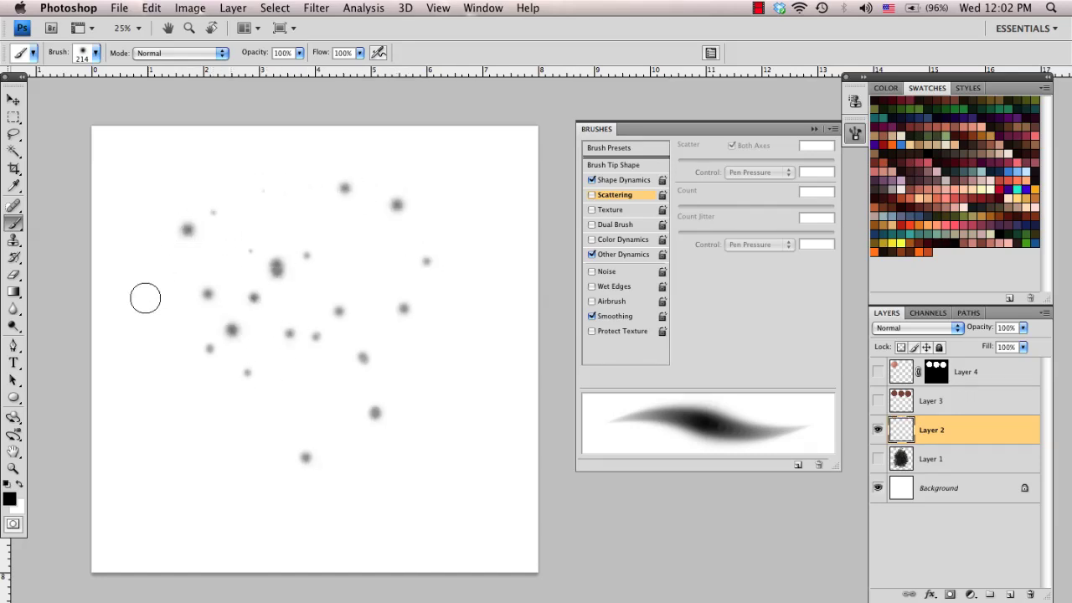
{"action": "left_click", "coordinate": [160, 350]}
{"action": "left_click", "coordinate": [193, 397]}
{"action": "left_click", "coordinate": [171, 436]}
{"action": "left_click", "coordinate": [164, 470]}
{"action": "left_click", "coordinate": [208, 476]}
{"action": "left_click", "coordinate": [432, 375]}
{"action": "left_click", "coordinate": [450, 450]}
{"action": "left_click", "coordinate": [464, 486]}
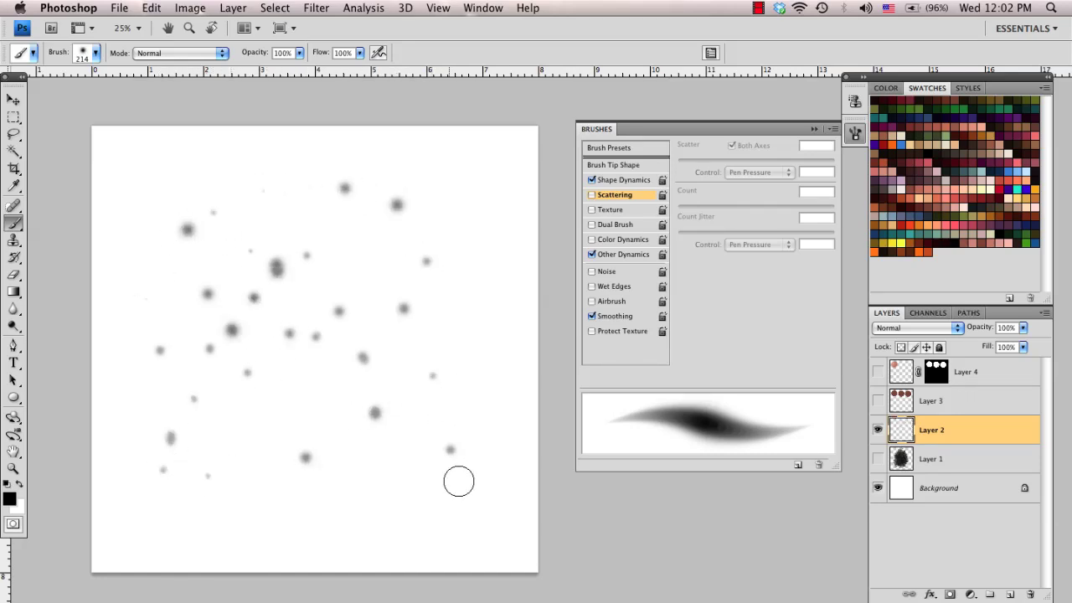
{"action": "left_click", "coordinate": [405, 511]}
{"action": "left_click", "coordinate": [380, 495]}
{"action": "left_click", "coordinate": [301, 401]}
{"action": "left_click", "coordinate": [257, 449]}
{"action": "left_click", "coordinate": [260, 483]}
{"action": "left_click", "coordinate": [268, 523]}
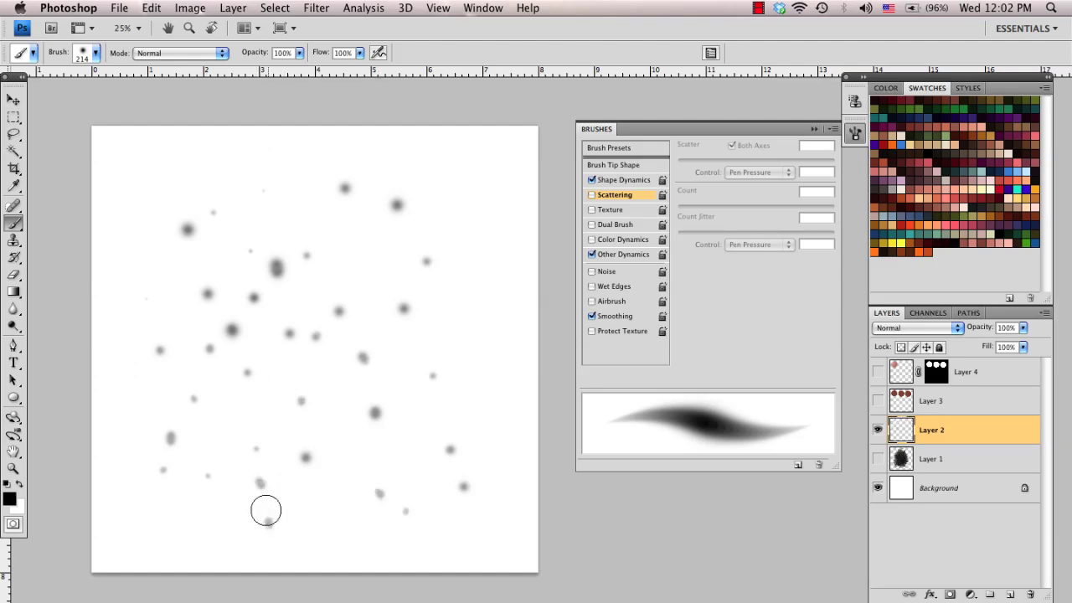
{"action": "left_click", "coordinate": [324, 455]}
{"action": "left_click", "coordinate": [357, 262]}
{"action": "left_click", "coordinate": [306, 221]}
{"action": "left_click", "coordinate": [280, 185]}
{"action": "left_click", "coordinate": [289, 165]}
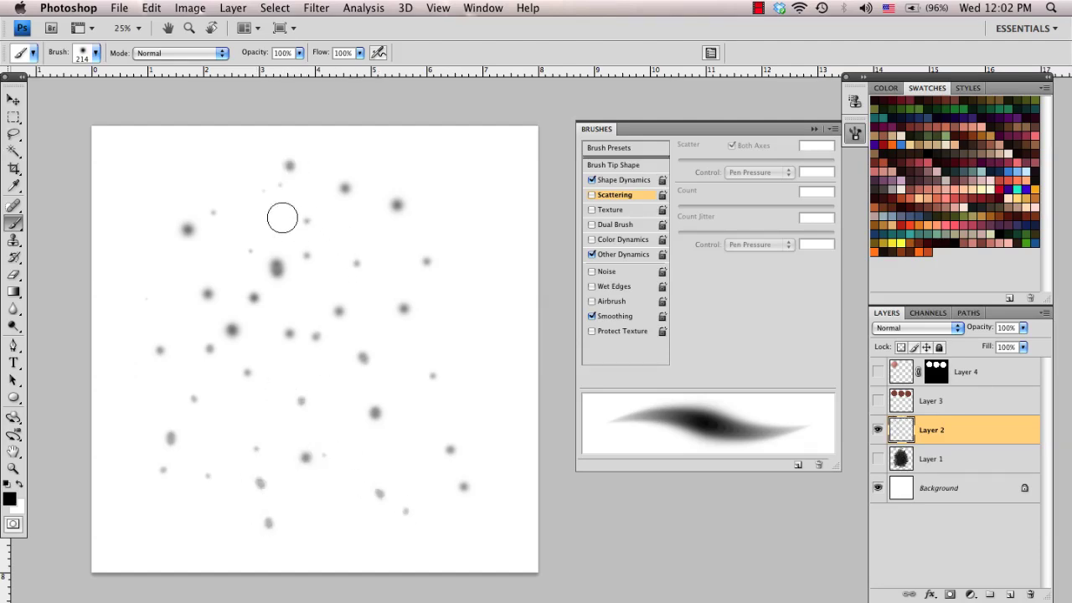
{"action": "left_click", "coordinate": [268, 229]}
{"action": "left_click", "coordinate": [167, 298]}
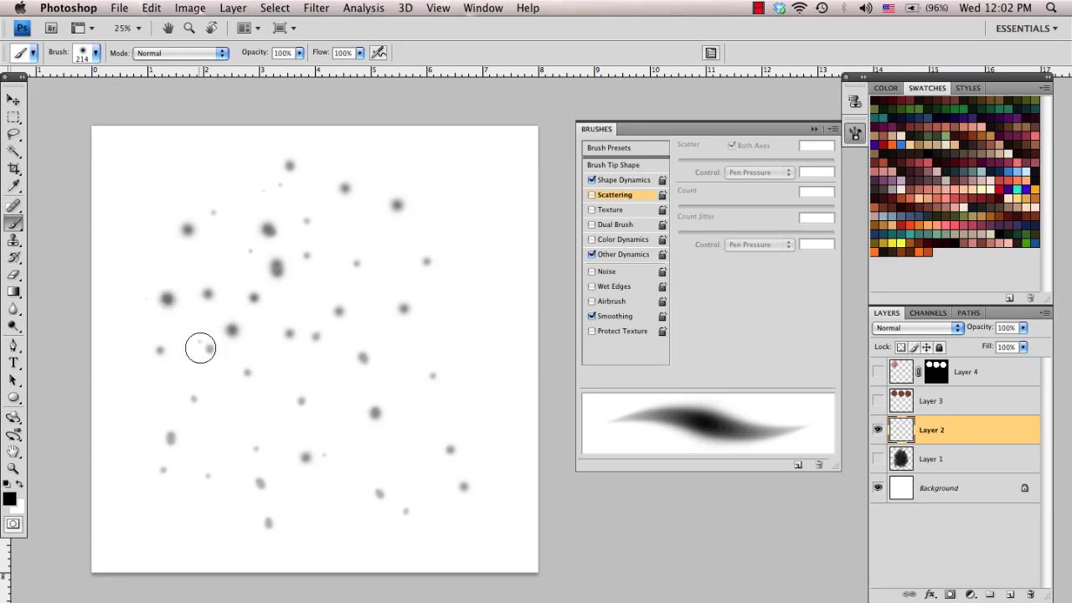
{"action": "left_click", "coordinate": [199, 341]}
{"action": "left_click", "coordinate": [214, 389]}
{"action": "left_click", "coordinate": [231, 428]}
{"action": "left_click", "coordinate": [208, 482]}
{"action": "left_click", "coordinate": [287, 398]}
{"action": "left_click", "coordinate": [220, 521]}
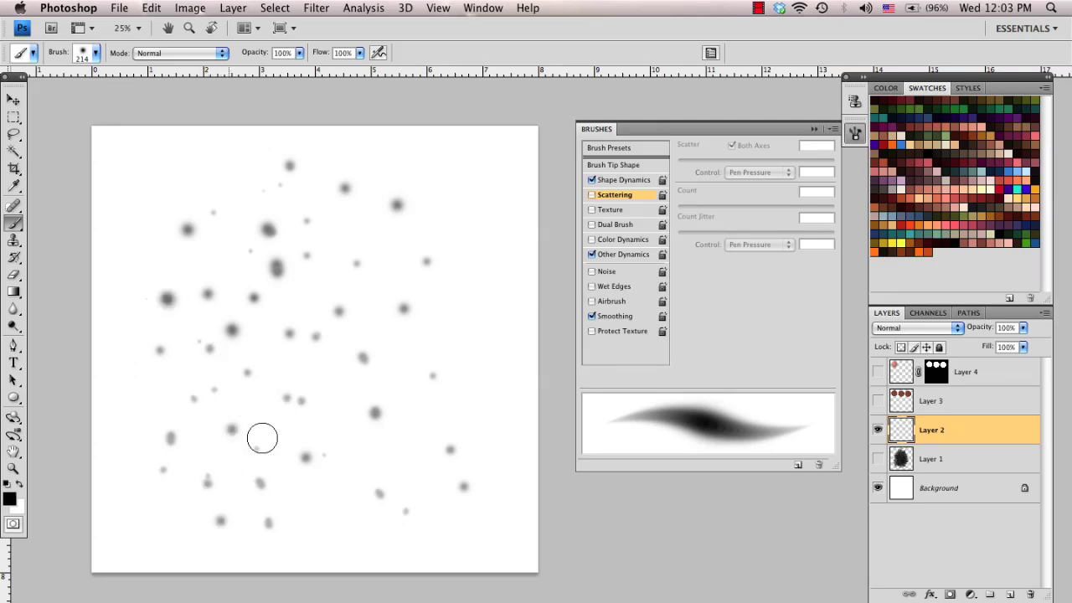
{"action": "left_click", "coordinate": [435, 314]}
{"action": "left_click", "coordinate": [473, 353]}
{"action": "left_click", "coordinate": [408, 381]}
{"action": "left_click", "coordinate": [373, 255]}
{"action": "left_click", "coordinate": [357, 318]}
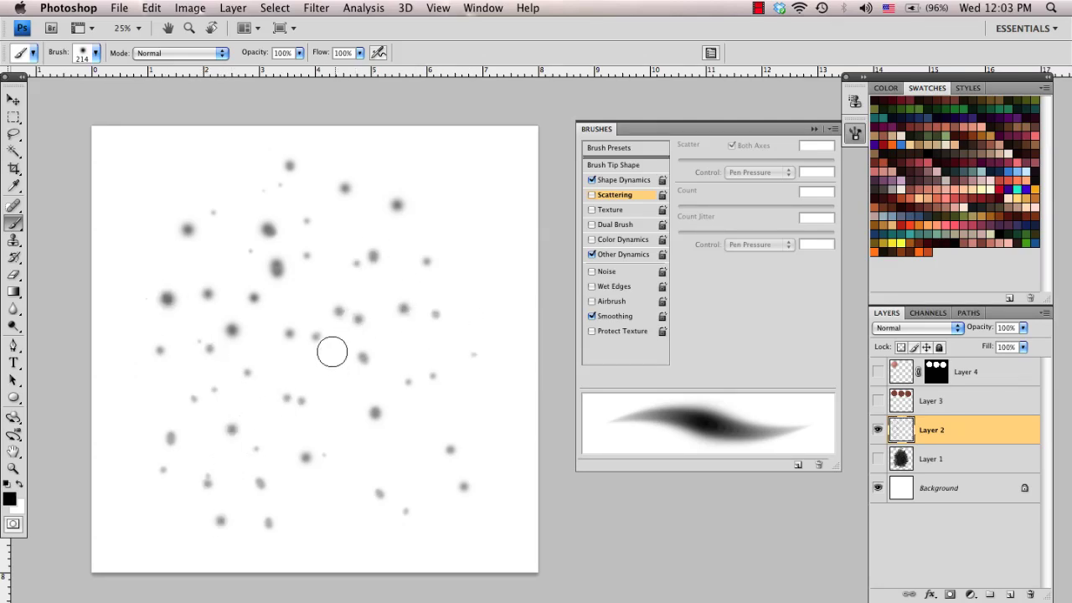
{"action": "left_click", "coordinate": [309, 374]}
{"action": "left_click", "coordinate": [274, 355]}
{"action": "left_click", "coordinate": [274, 419]}
{"action": "left_click", "coordinate": [324, 437]}
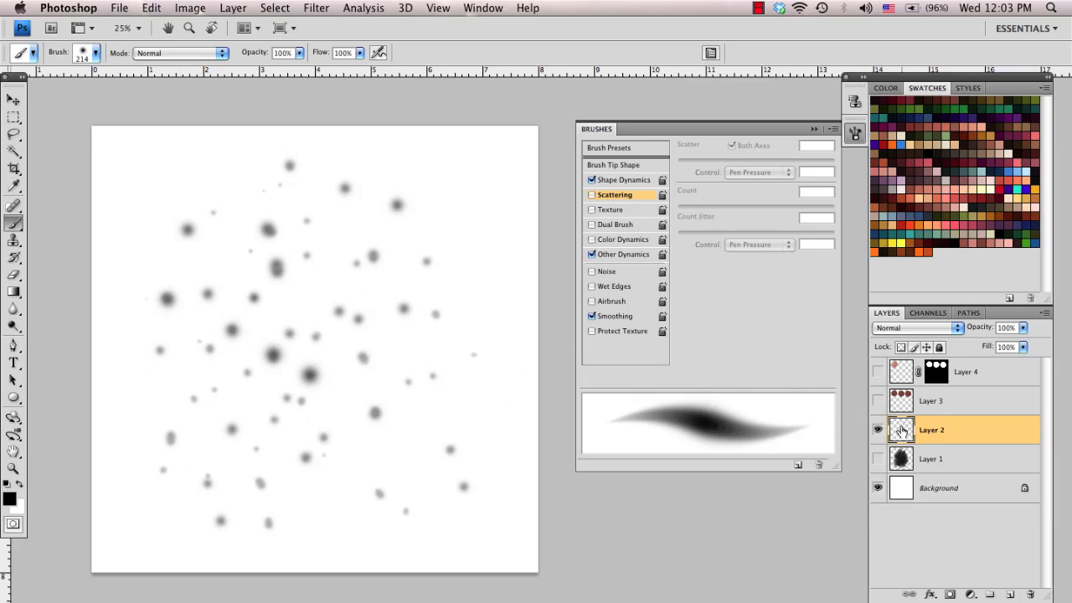
Darken the dots by duplicating Layer 2 and merging the copy down, and check the result by toggling the layer's visibility.
{"action": "left_click_drag", "start_coordinate": [901, 429], "coordinate": [1010, 592]}
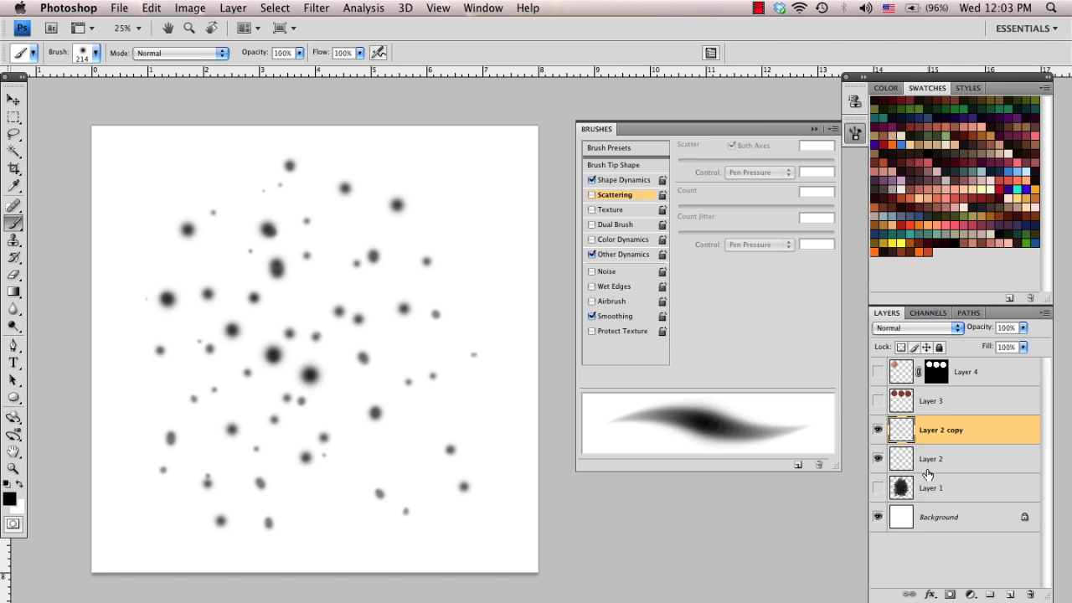
{"action": "key", "text": "super+e"}
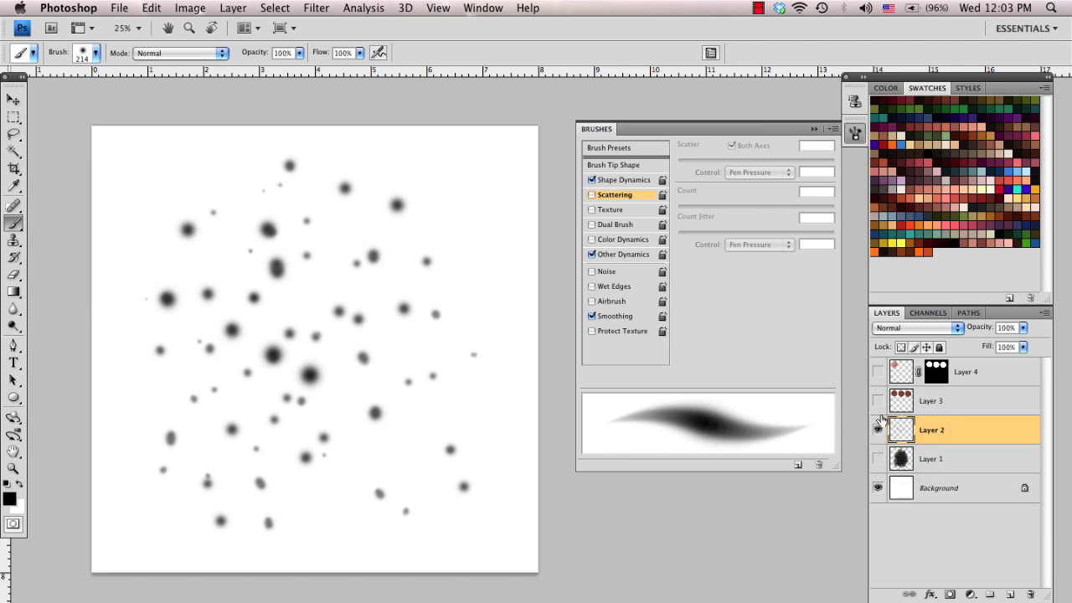
{"action": "left_click", "coordinate": [877, 430]}
{"action": "left_click", "coordinate": [878, 429]}
Define the scattered dots as a new brush preset with the default name Brush.
{"action": "left_click", "coordinate": [96, 54]}
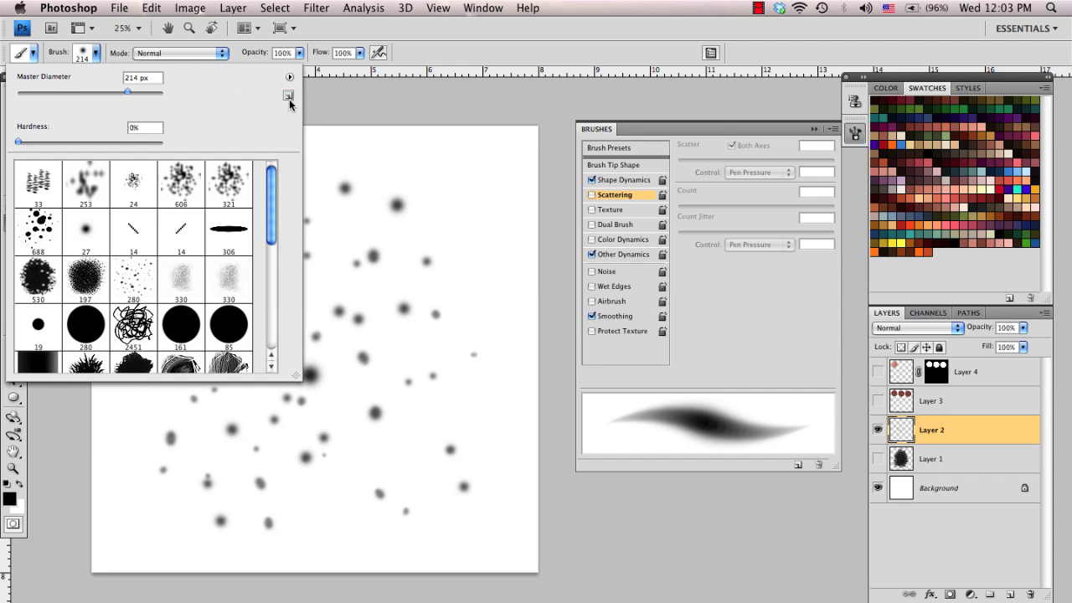
{"action": "left_click", "coordinate": [151, 7]}
{"action": "mouse_move", "coordinate": [241, 297]}
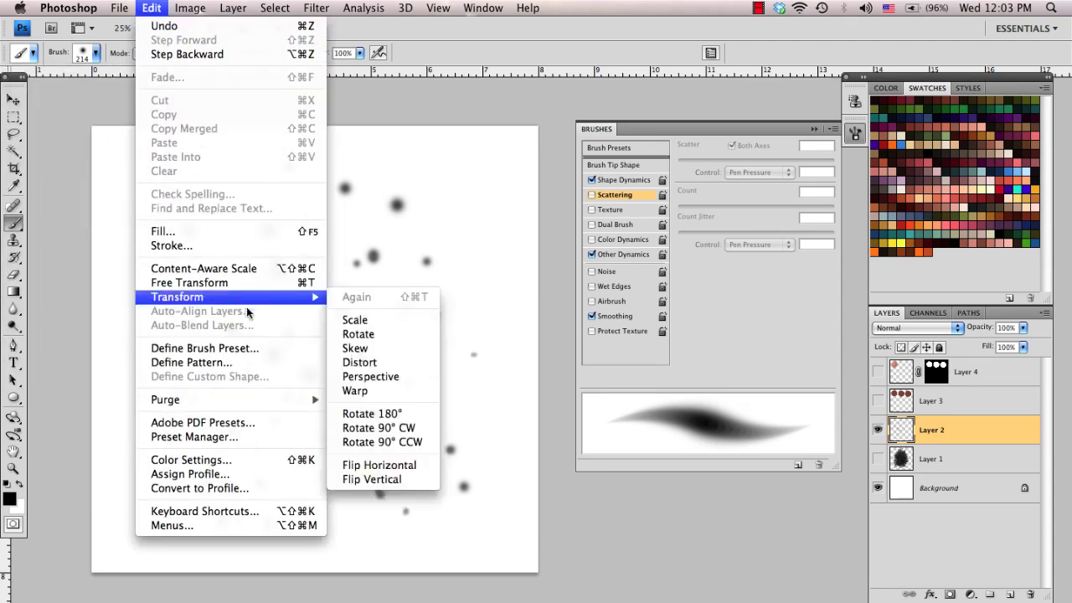
{"action": "left_click", "coordinate": [241, 351]}
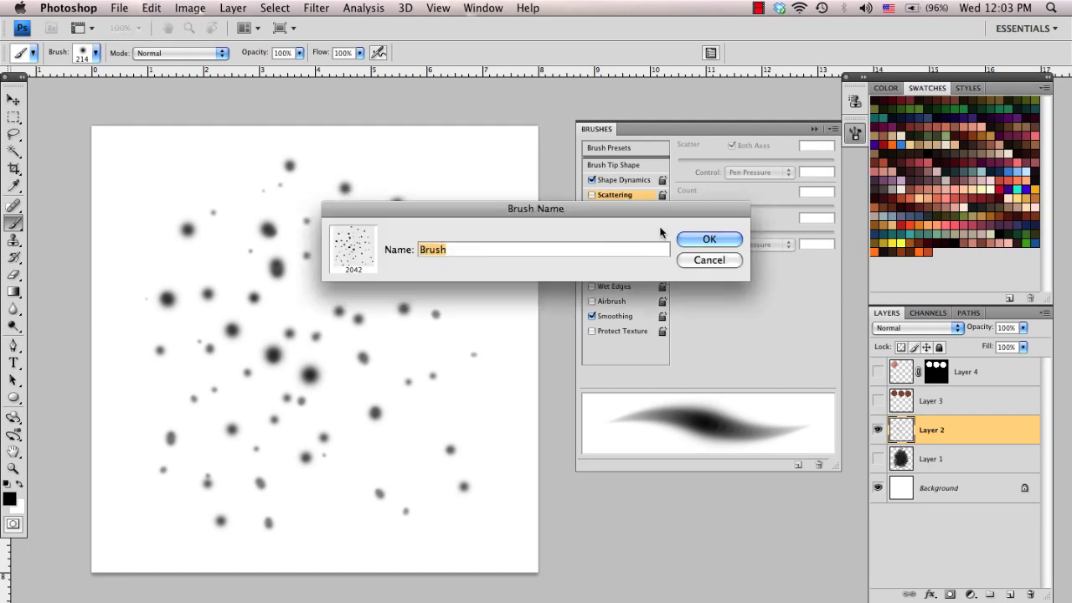
{"action": "left_click", "coordinate": [709, 239]}
Hide Layer 2 and add a new empty layer above it.
{"action": "left_click", "coordinate": [878, 430]}
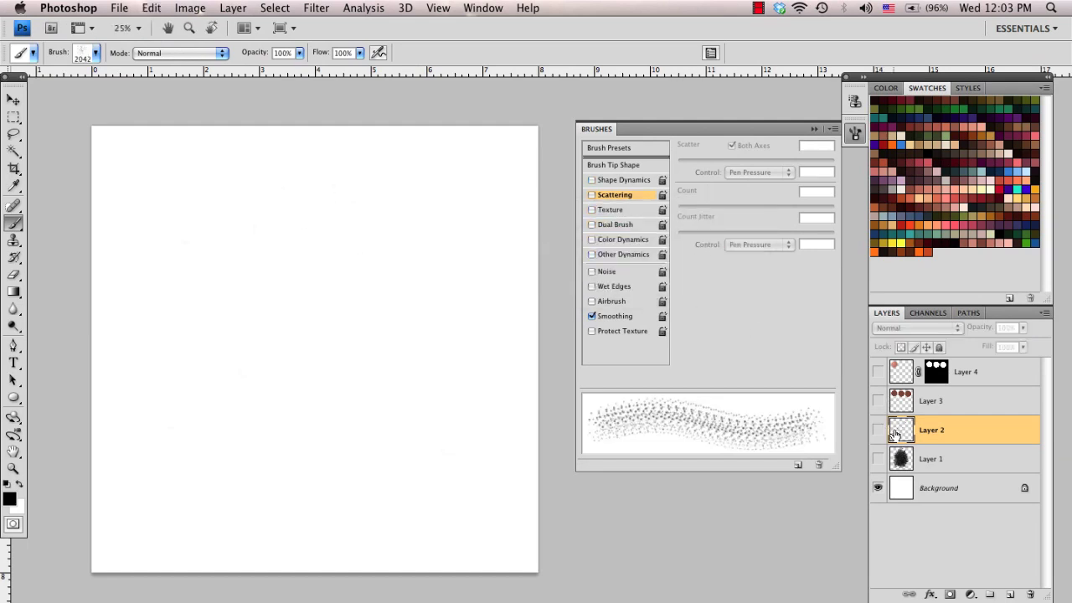
{"action": "left_click", "coordinate": [1010, 594]}
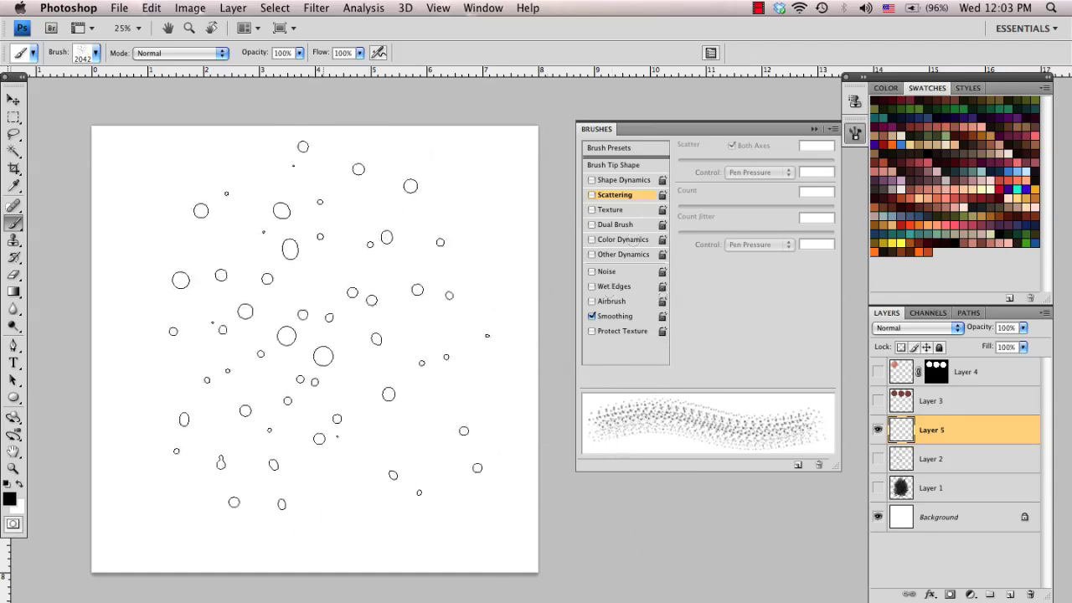
Try the new dot brush at 764 px with loose strokes on the empty layer, and undo them.
{"action": "left_click_drag", "start_coordinate": [344, 326], "coordinate": [226, 333]}
{"action": "mouse_move", "coordinate": [293, 239]}
{"action": "left_mouse_down"}
{"action": "mouse_move", "coordinate": [234, 317]}
{"action": "mouse_move", "coordinate": [352, 322]}
{"action": "mouse_move", "coordinate": [301, 251]}
{"action": "mouse_move", "coordinate": [276, 335]}
{"action": "mouse_move", "coordinate": [268, 277]}
{"action": "mouse_move", "coordinate": [226, 305]}
{"action": "mouse_move", "coordinate": [310, 393]}
{"action": "mouse_move", "coordinate": [310, 193]}
{"action": "mouse_move", "coordinate": [218, 419]}
{"action": "mouse_move", "coordinate": [188, 214]}
{"action": "mouse_move", "coordinate": [168, 377]}
{"action": "mouse_move", "coordinate": [394, 441]}
{"action": "mouse_move", "coordinate": [235, 193]}
{"action": "mouse_move", "coordinate": [343, 432]}
{"action": "mouse_move", "coordinate": [435, 259]}
{"action": "left_mouse_up"}
{"action": "key", "text": "super+z"}
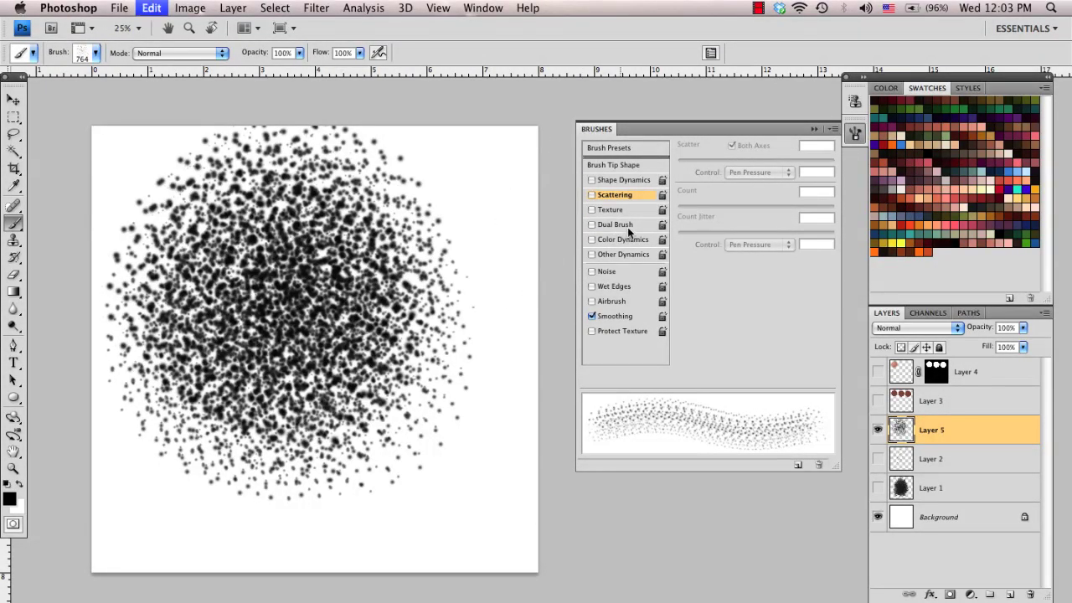
Enable Other Dynamics for the dot brush, test it with a few strokes on the empty layer, and undo them.
{"action": "left_click", "coordinate": [592, 255]}
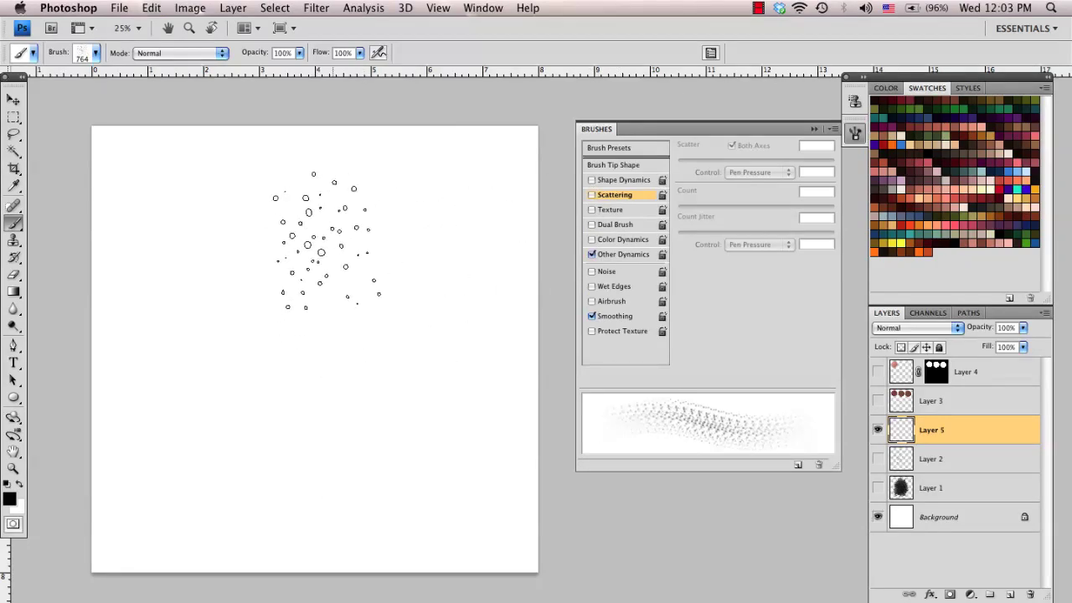
{"action": "mouse_move", "coordinate": [327, 319]}
{"action": "left_mouse_down"}
{"action": "mouse_move", "coordinate": [360, 305]}
{"action": "mouse_move", "coordinate": [340, 354]}
{"action": "mouse_move", "coordinate": [304, 341]}
{"action": "mouse_move", "coordinate": [327, 283]}
{"action": "left_mouse_up"}
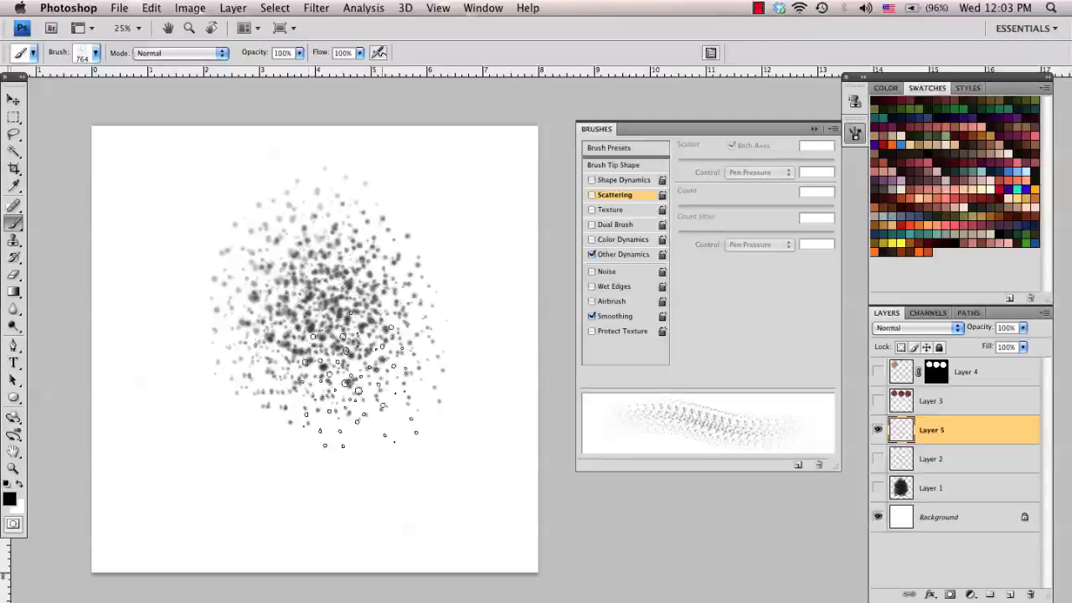
{"action": "mouse_move", "coordinate": [347, 377]}
{"action": "left_mouse_down"}
{"action": "mouse_move", "coordinate": [268, 272]}
{"action": "mouse_move", "coordinate": [368, 230]}
{"action": "mouse_move", "coordinate": [428, 301]}
{"action": "mouse_move", "coordinate": [376, 385]}
{"action": "mouse_move", "coordinate": [289, 310]}
{"action": "mouse_move", "coordinate": [352, 276]}
{"action": "mouse_move", "coordinate": [330, 318]}
{"action": "mouse_move", "coordinate": [352, 314]}
{"action": "mouse_move", "coordinate": [310, 243]}
{"action": "mouse_move", "coordinate": [276, 352]}
{"action": "mouse_move", "coordinate": [369, 318]}
{"action": "mouse_move", "coordinate": [352, 272]}
{"action": "mouse_move", "coordinate": [369, 293]}
{"action": "mouse_move", "coordinate": [356, 344]}
{"action": "mouse_move", "coordinate": [318, 327]}
{"action": "mouse_move", "coordinate": [386, 306]}
{"action": "mouse_move", "coordinate": [323, 390]}
{"action": "mouse_move", "coordinate": [235, 330]}
{"action": "mouse_move", "coordinate": [335, 226]}
{"action": "mouse_move", "coordinate": [402, 310]}
{"action": "mouse_move", "coordinate": [306, 390]}
{"action": "mouse_move", "coordinate": [259, 293]}
{"action": "mouse_move", "coordinate": [381, 276]}
{"action": "mouse_move", "coordinate": [347, 381]}
{"action": "mouse_move", "coordinate": [226, 314]}
{"action": "mouse_move", "coordinate": [218, 331]}
{"action": "mouse_move", "coordinate": [373, 398]}
{"action": "mouse_move", "coordinate": [402, 268]}
{"action": "mouse_move", "coordinate": [356, 239]}
{"action": "mouse_move", "coordinate": [394, 184]}
{"action": "left_mouse_up"}
{"action": "key", "text": "super+z"}
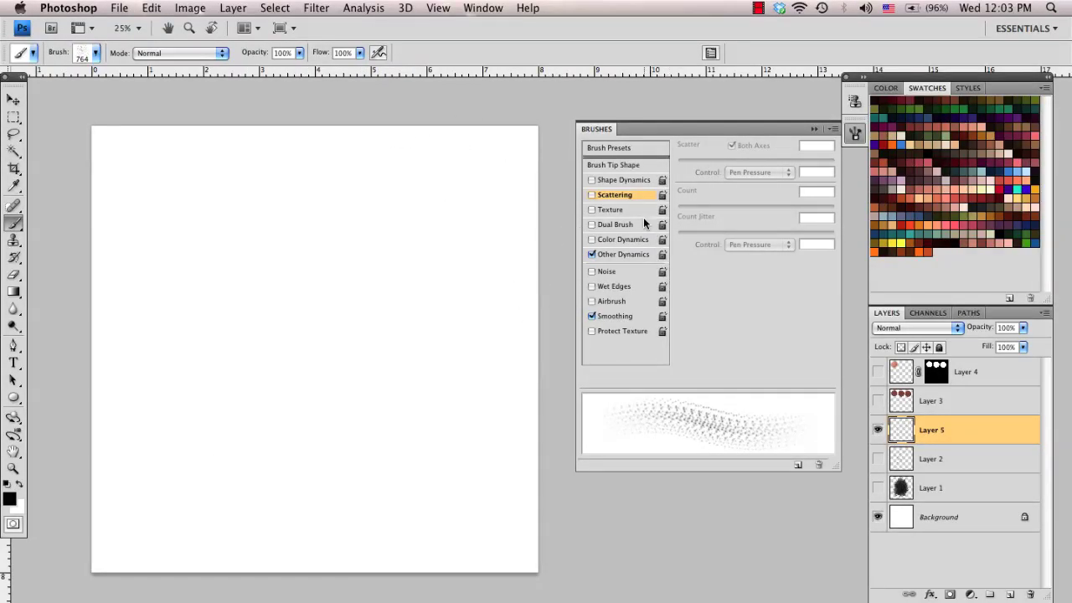
Show Layer 3 and Layer 4 and make the masked Layer 4 active, discarding the extra layer added above it.
{"action": "left_click", "coordinate": [877, 401]}
{"action": "left_click", "coordinate": [878, 371]}
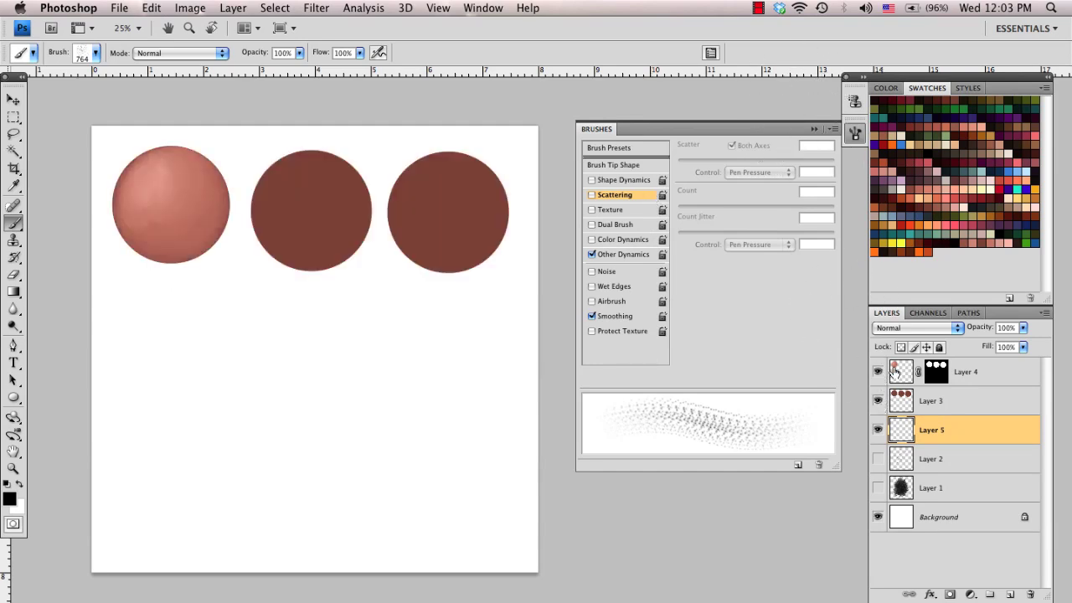
{"action": "left_click", "coordinate": [901, 372]}
{"action": "left_click", "coordinate": [1010, 594]}
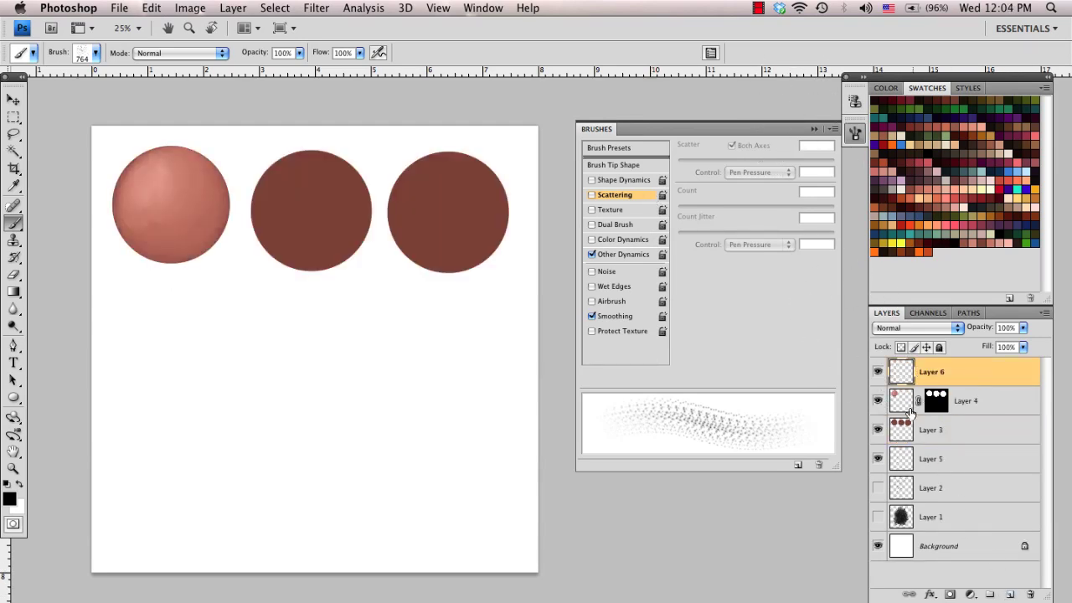
{"action": "left_click", "coordinate": [902, 405]}
{"action": "key", "text": "super+z"}
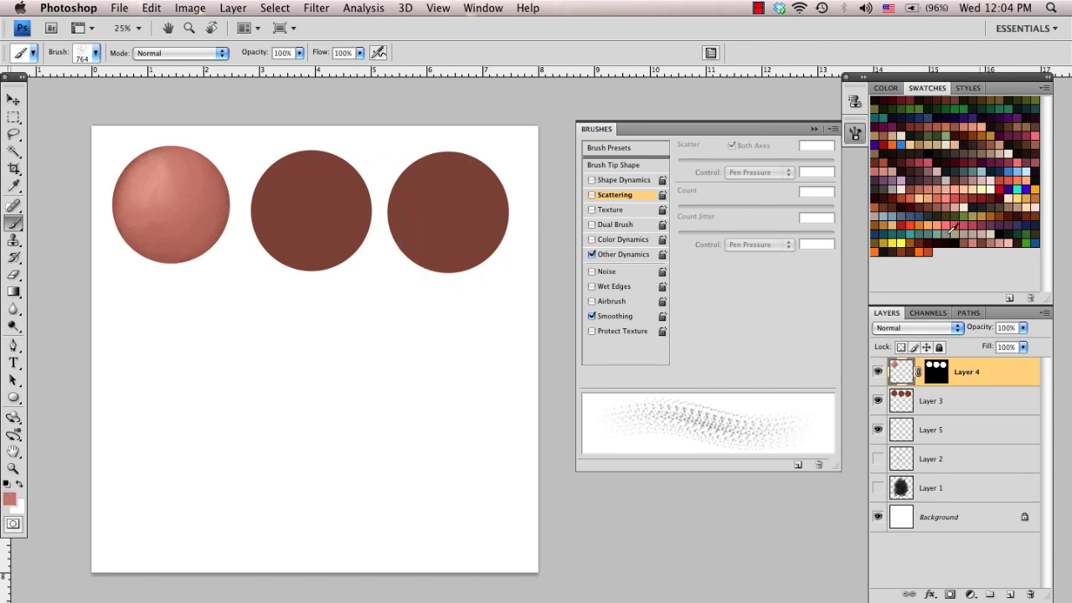
Choose a salmon-pink swatch, reduce the dot brush to 365 px, and paint skin texture over the middle circle.
{"action": "left_click", "coordinate": [952, 227]}
{"action": "key", "text": "bracketleft"}
{"action": "key", "text": "bracketleft"}
{"action": "key", "text": "bracketleft"}
{"action": "key", "text": "bracketleft"}
{"action": "mouse_move", "coordinate": [273, 209]}
{"action": "left_mouse_down"}
{"action": "mouse_move", "coordinate": [299, 219]}
{"action": "mouse_move", "coordinate": [334, 201]}
{"action": "mouse_move", "coordinate": [330, 180]}
{"action": "mouse_move", "coordinate": [301, 226]}
{"action": "mouse_move", "coordinate": [324, 201]}
{"action": "mouse_move", "coordinate": [286, 214]}
{"action": "mouse_move", "coordinate": [292, 222]}
{"action": "mouse_move", "coordinate": [271, 210]}
{"action": "mouse_move", "coordinate": [269, 222]}
{"action": "mouse_move", "coordinate": [275, 183]}
{"action": "mouse_move", "coordinate": [284, 224]}
{"action": "mouse_move", "coordinate": [310, 215]}
{"action": "mouse_move", "coordinate": [332, 171]}
{"action": "mouse_move", "coordinate": [309, 228]}
{"action": "mouse_move", "coordinate": [334, 209]}
{"action": "mouse_move", "coordinate": [315, 243]}
{"action": "mouse_move", "coordinate": [337, 166]}
{"action": "mouse_move", "coordinate": [299, 213]}
{"action": "mouse_move", "coordinate": [294, 170]}
{"action": "mouse_move", "coordinate": [267, 196]}
{"action": "mouse_move", "coordinate": [302, 180]}
{"action": "mouse_move", "coordinate": [288, 172]}
{"action": "mouse_move", "coordinate": [270, 199]}
{"action": "mouse_move", "coordinate": [278, 220]}
{"action": "mouse_move", "coordinate": [284, 171]}
{"action": "mouse_move", "coordinate": [317, 178]}
{"action": "left_mouse_up"}
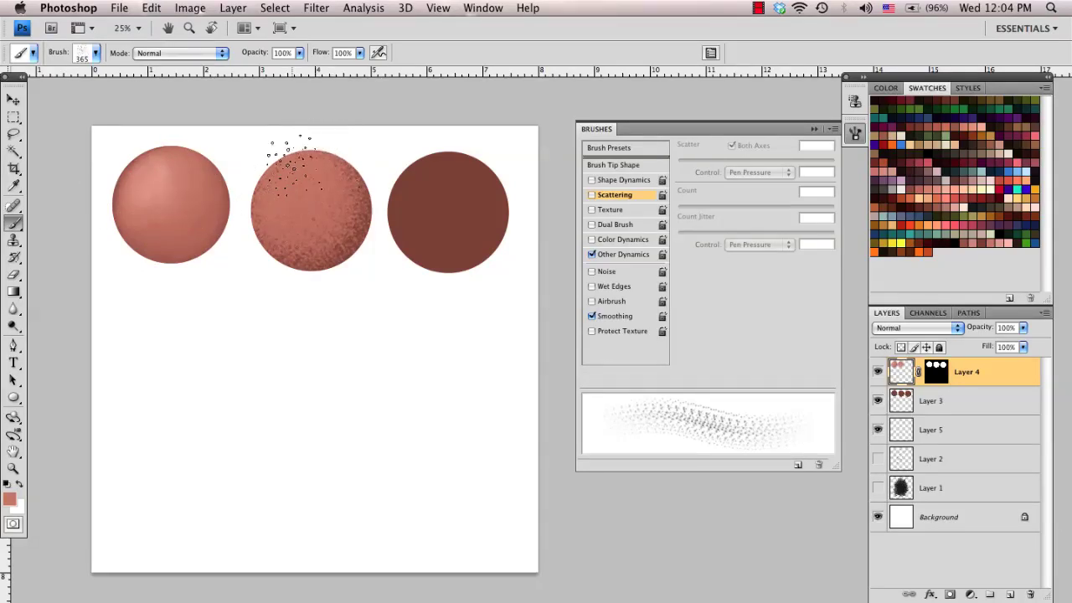
Refine the middle circle with a color sampled from its shaded side, and add light pink highlights near its top at 247 px.
{"action": "left_click", "coordinate": [362, 232], "text": "alt"}
{"action": "left_click", "coordinate": [1007, 244]}
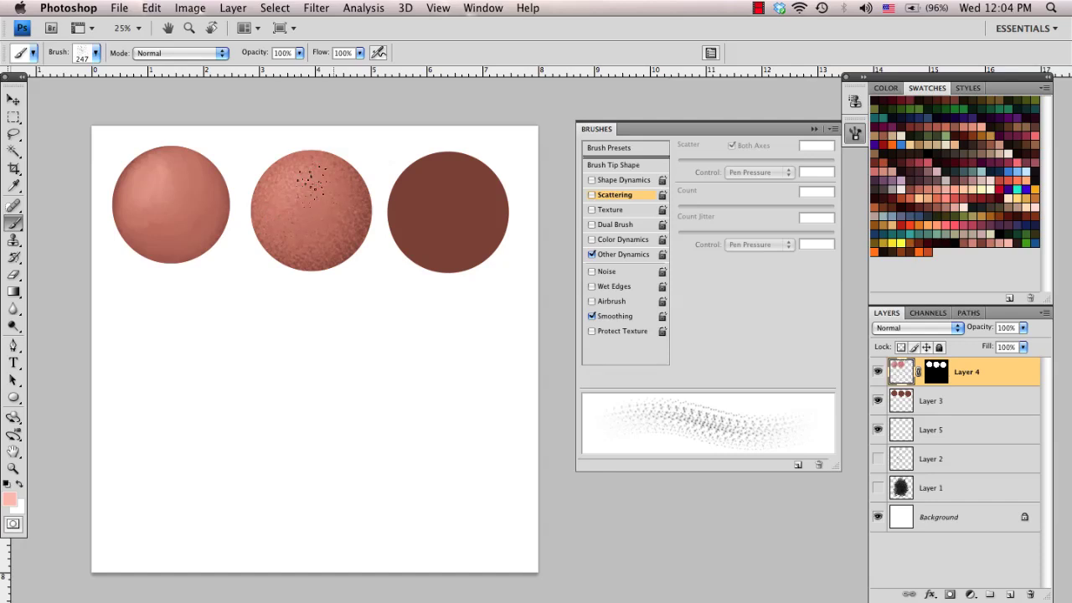
{"action": "left_click", "coordinate": [312, 181]}
Save the current 247 px dot brush as a new preset named SkinBrush_02.
{"action": "left_click", "coordinate": [96, 54]}
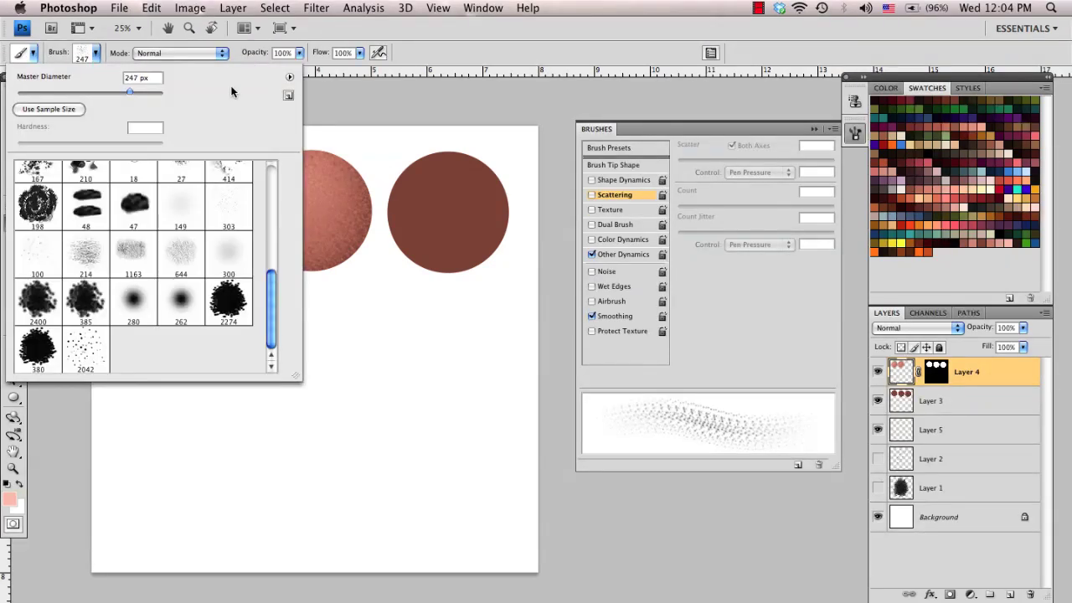
{"action": "left_click", "coordinate": [287, 96]}
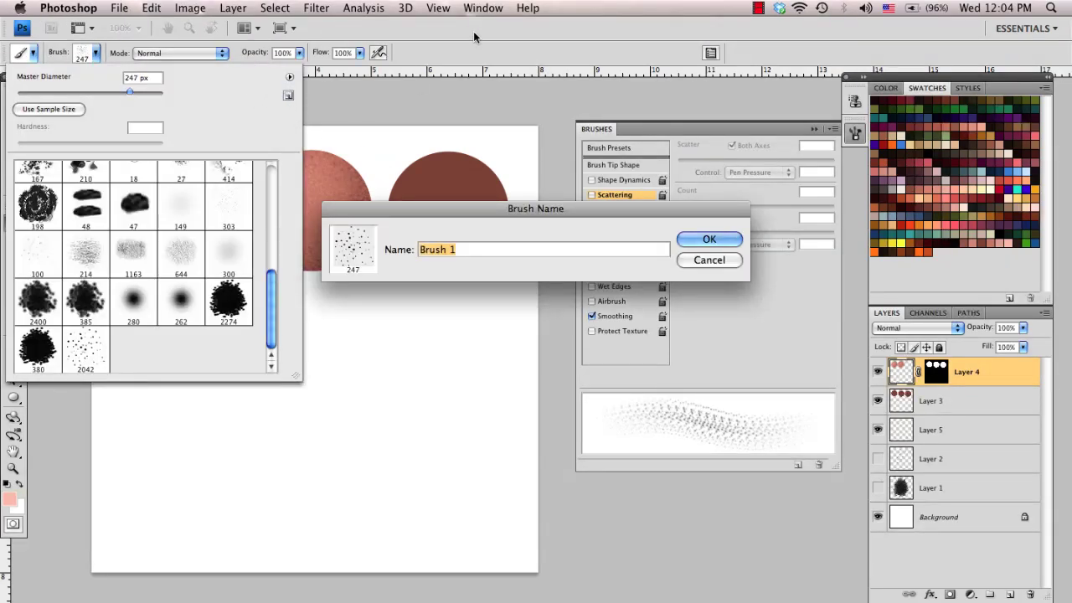
{"action": "type", "text": "Skin"}
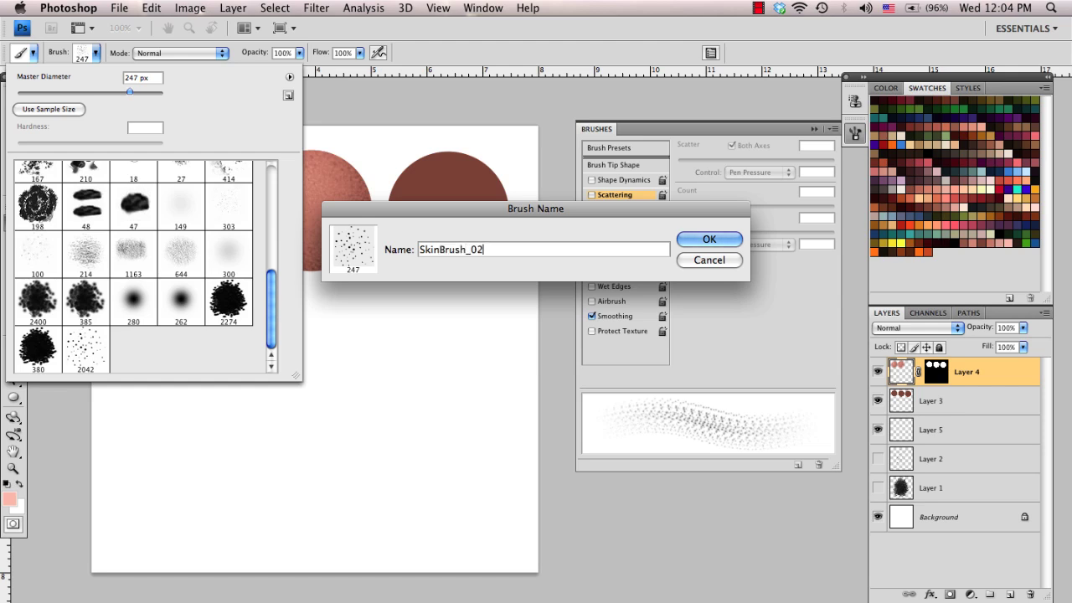
{"action": "key", "text": "Return"}
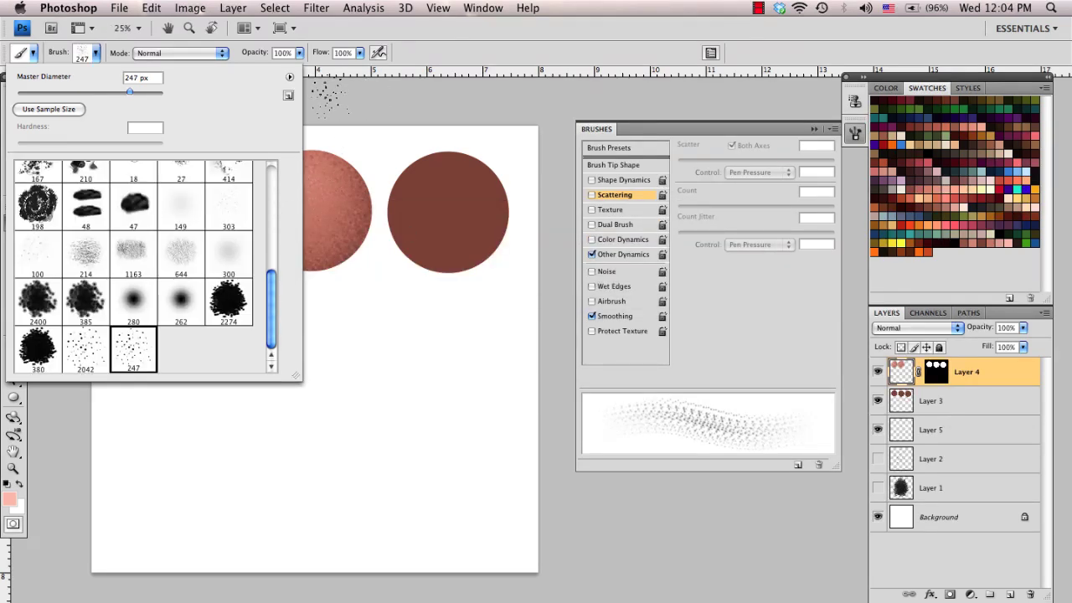
{"action": "left_click", "coordinate": [330, 99]}
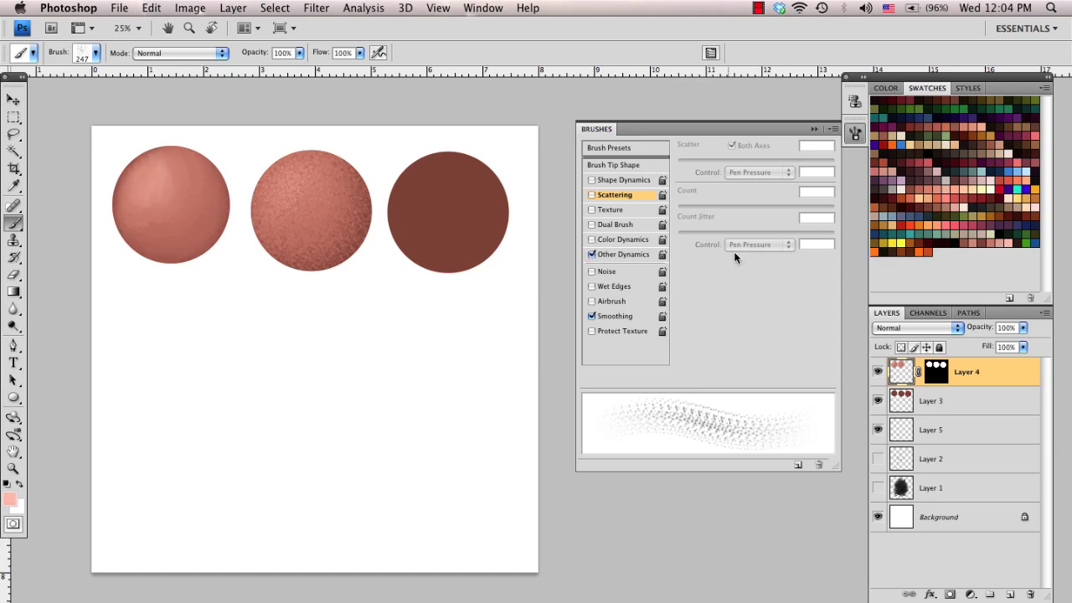
Hide Layer 4 and Layer 3, and add a new empty layer above Layer 5.
{"action": "left_click_drag", "start_coordinate": [878, 374], "coordinate": [878, 402]}
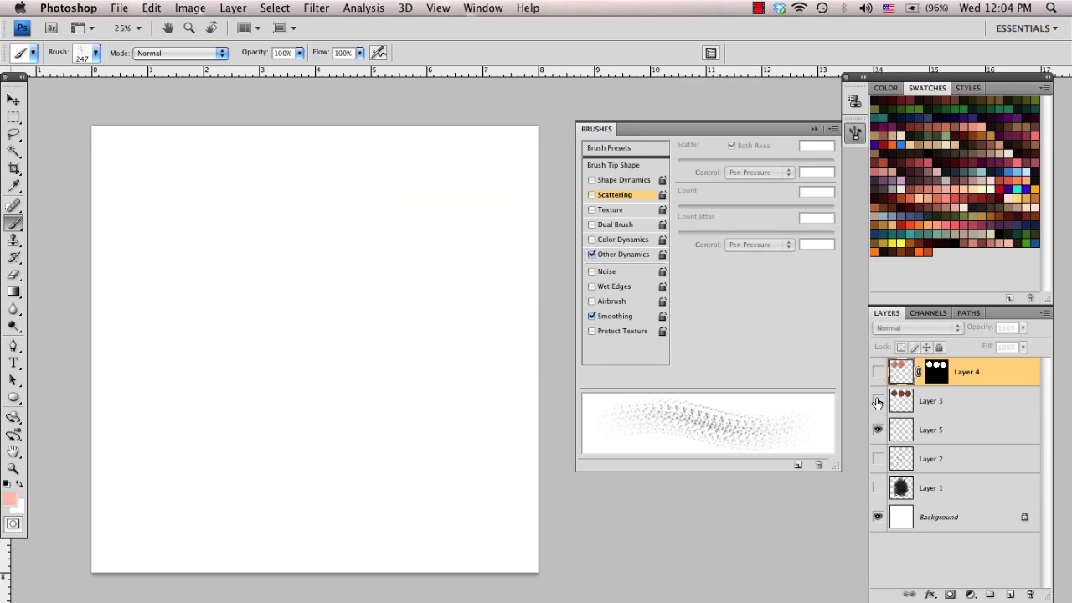
{"action": "left_click", "coordinate": [898, 432]}
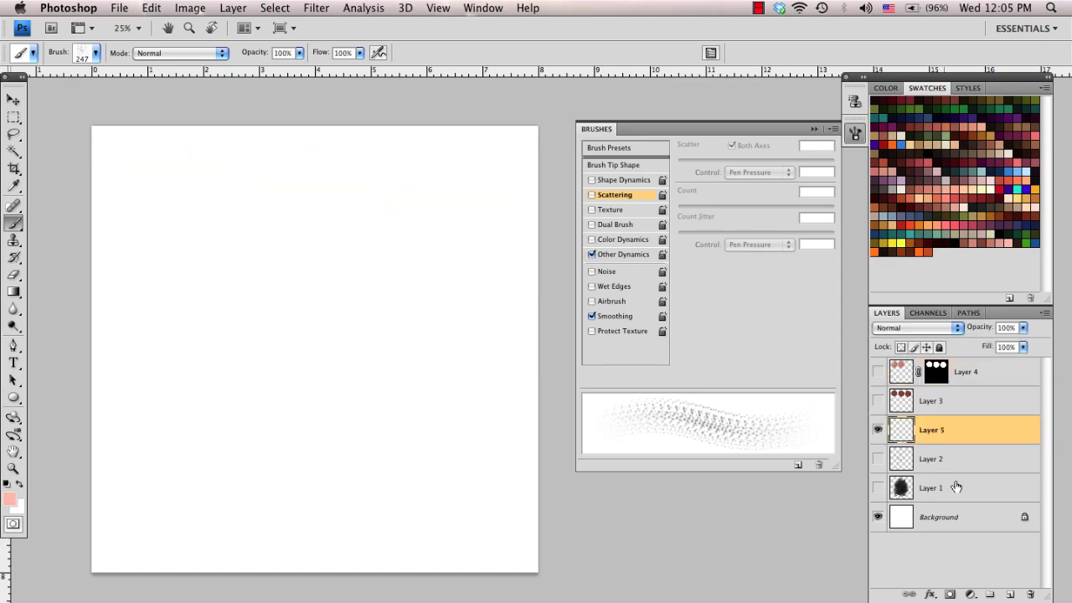
{"action": "left_click", "coordinate": [1011, 594]}
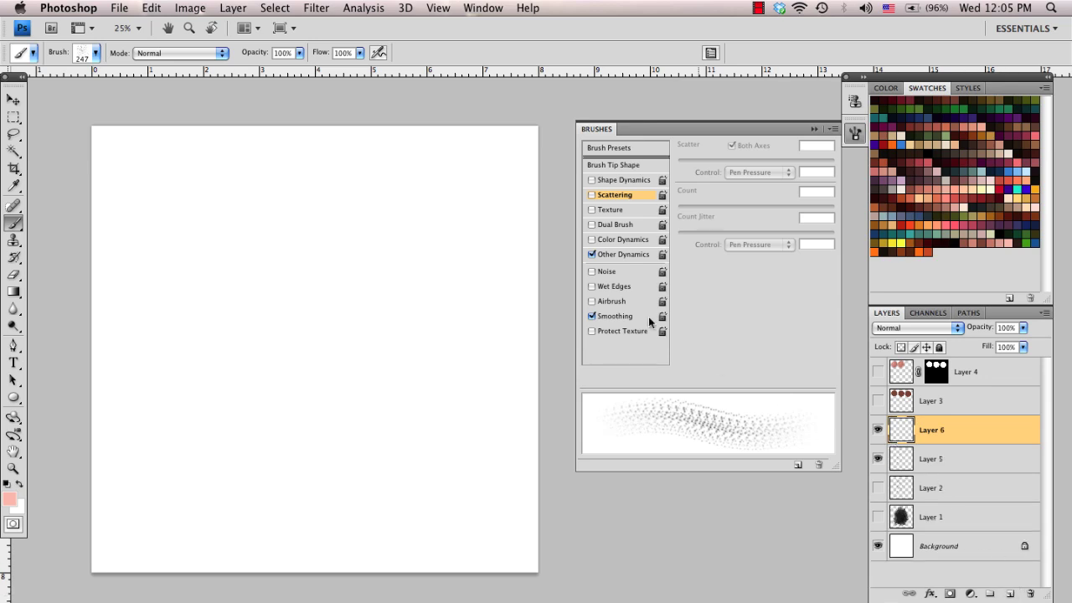
Turn off Other Dynamics, enlarge the dot brush to 510 px, and build up a large dense mass of black dots on Layer 6.
{"action": "left_click", "coordinate": [592, 255]}
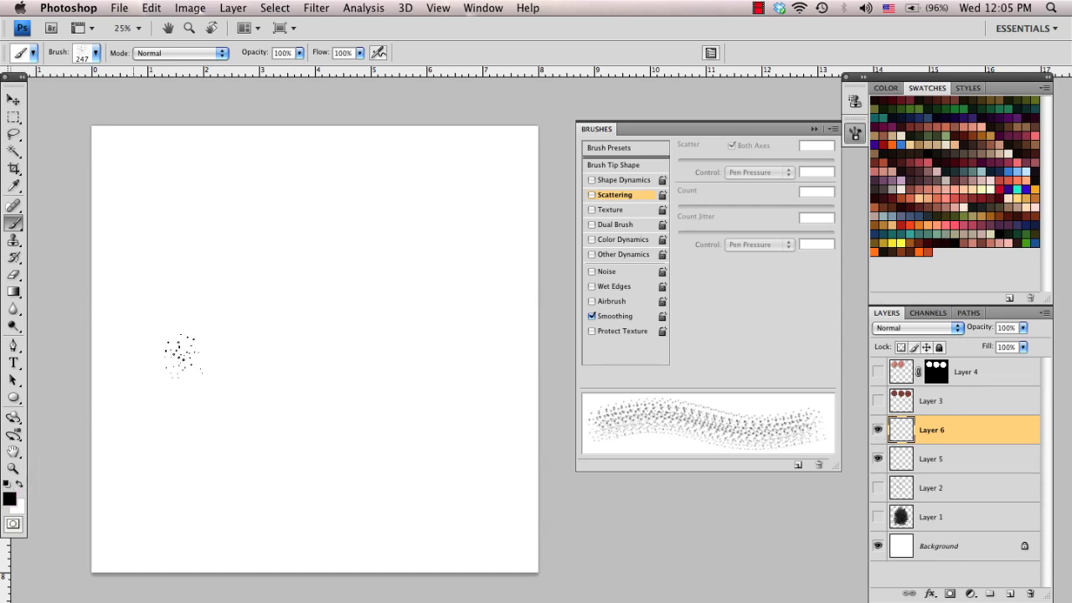
{"action": "mouse_move", "coordinate": [285, 329]}
{"action": "left_mouse_down"}
{"action": "mouse_move", "coordinate": [298, 327]}
{"action": "mouse_move", "coordinate": [317, 285]}
{"action": "left_mouse_up"}
{"action": "mouse_move", "coordinate": [335, 239]}
{"action": "left_mouse_down"}
{"action": "mouse_move", "coordinate": [216, 311]}
{"action": "mouse_move", "coordinate": [343, 276]}
{"action": "mouse_move", "coordinate": [318, 431]}
{"action": "mouse_move", "coordinate": [427, 252]}
{"action": "mouse_move", "coordinate": [335, 444]}
{"action": "mouse_move", "coordinate": [251, 234]}
{"action": "mouse_move", "coordinate": [217, 419]}
{"action": "mouse_move", "coordinate": [328, 257]}
{"action": "mouse_move", "coordinate": [278, 368]}
{"action": "mouse_move", "coordinate": [338, 346]}
{"action": "mouse_move", "coordinate": [348, 399]}
{"action": "mouse_move", "coordinate": [319, 457]}
{"action": "mouse_move", "coordinate": [239, 326]}
{"action": "mouse_move", "coordinate": [327, 423]}
{"action": "mouse_move", "coordinate": [272, 192]}
{"action": "mouse_move", "coordinate": [209, 331]}
{"action": "mouse_move", "coordinate": [316, 442]}
{"action": "mouse_move", "coordinate": [235, 385]}
{"action": "mouse_move", "coordinate": [285, 411]}
{"action": "mouse_move", "coordinate": [335, 411]}
{"action": "mouse_move", "coordinate": [214, 251]}
{"action": "left_mouse_up"}
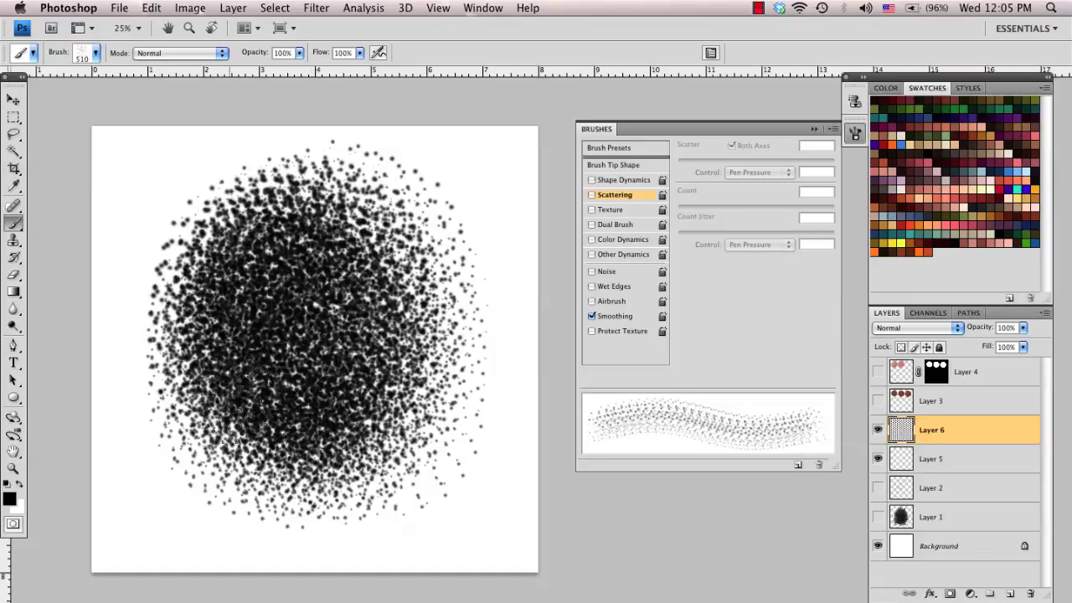
{"action": "mouse_move", "coordinate": [243, 394]}
{"action": "left_mouse_down"}
{"action": "mouse_move", "coordinate": [368, 368]}
{"action": "mouse_move", "coordinate": [361, 322]}
{"action": "left_mouse_up"}
{"action": "mouse_move", "coordinate": [343, 196]}
{"action": "left_mouse_down"}
{"action": "mouse_move", "coordinate": [318, 444]}
{"action": "mouse_move", "coordinate": [327, 477]}
{"action": "mouse_move", "coordinate": [444, 326]}
{"action": "mouse_move", "coordinate": [390, 201]}
{"action": "mouse_move", "coordinate": [448, 351]}
{"action": "mouse_move", "coordinate": [389, 486]}
{"action": "mouse_move", "coordinate": [297, 490]}
{"action": "mouse_move", "coordinate": [255, 393]}
{"action": "mouse_move", "coordinate": [205, 456]}
{"action": "mouse_move", "coordinate": [314, 498]}
{"action": "mouse_move", "coordinate": [414, 427]}
{"action": "mouse_move", "coordinate": [427, 268]}
{"action": "mouse_move", "coordinate": [377, 184]}
{"action": "mouse_move", "coordinate": [285, 192]}
{"action": "mouse_move", "coordinate": [196, 327]}
{"action": "mouse_move", "coordinate": [243, 419]}
{"action": "mouse_move", "coordinate": [327, 385]}
{"action": "mouse_move", "coordinate": [293, 335]}
{"action": "mouse_move", "coordinate": [394, 344]}
{"action": "mouse_move", "coordinate": [335, 323]}
{"action": "mouse_move", "coordinate": [390, 297]}
{"action": "mouse_move", "coordinate": [268, 452]}
{"action": "mouse_move", "coordinate": [167, 411]}
{"action": "mouse_move", "coordinate": [210, 235]}
{"action": "mouse_move", "coordinate": [197, 221]}
{"action": "mouse_move", "coordinate": [155, 327]}
{"action": "mouse_move", "coordinate": [189, 477]}
{"action": "mouse_move", "coordinate": [260, 511]}
{"action": "mouse_move", "coordinate": [344, 502]}
{"action": "mouse_move", "coordinate": [423, 423]}
{"action": "mouse_move", "coordinate": [427, 268]}
{"action": "mouse_move", "coordinate": [335, 260]}
{"action": "mouse_move", "coordinate": [264, 418]}
{"action": "mouse_move", "coordinate": [239, 368]}
{"action": "mouse_move", "coordinate": [335, 436]}
{"action": "mouse_move", "coordinate": [339, 427]}
{"action": "mouse_move", "coordinate": [285, 481]}
{"action": "mouse_move", "coordinate": [218, 444]}
{"action": "mouse_move", "coordinate": [343, 507]}
{"action": "mouse_move", "coordinate": [415, 419]}
{"action": "mouse_move", "coordinate": [343, 243]}
{"action": "mouse_move", "coordinate": [220, 180]}
{"action": "left_mouse_up"}
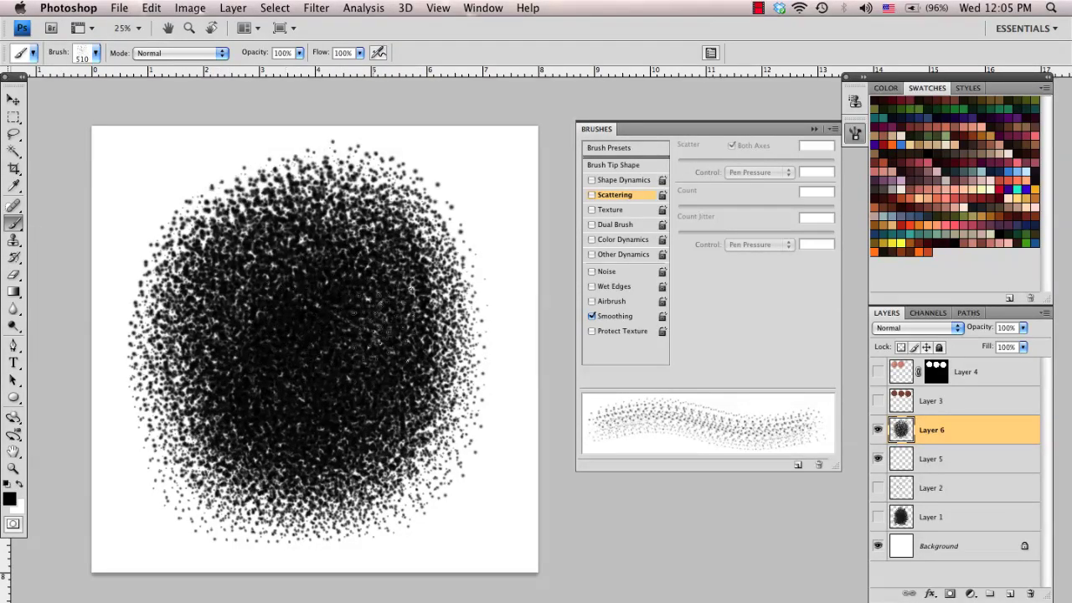
Define the painted dot mass as a new brush, hide Layer 6, and add a new empty layer above it.
{"action": "left_click", "coordinate": [95, 53]}
{"action": "left_click", "coordinate": [133, 10]}
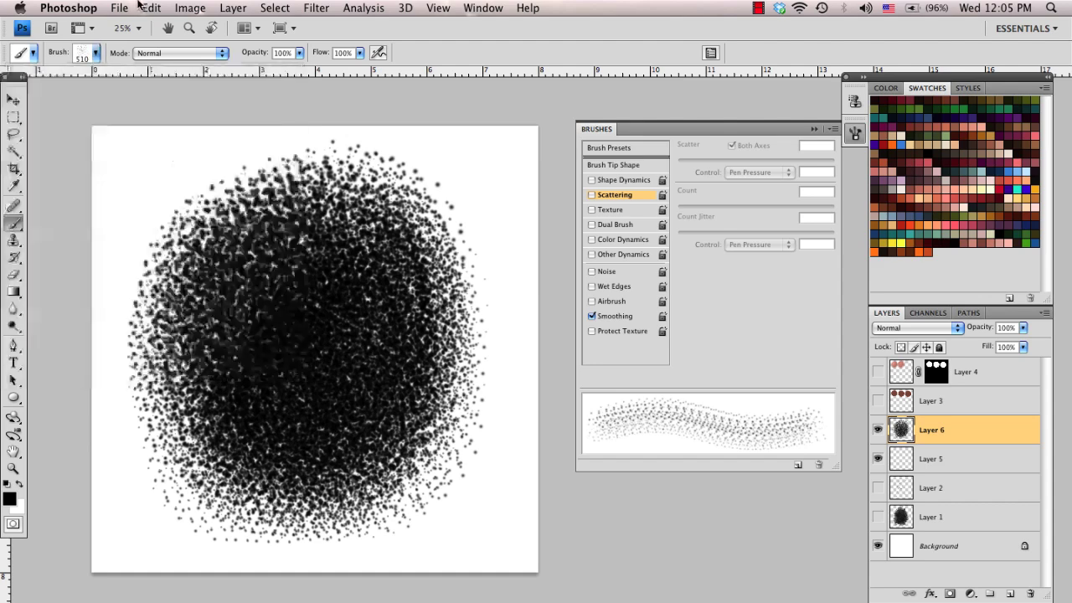
{"action": "left_click", "coordinate": [150, 8]}
{"action": "left_click", "coordinate": [194, 348]}
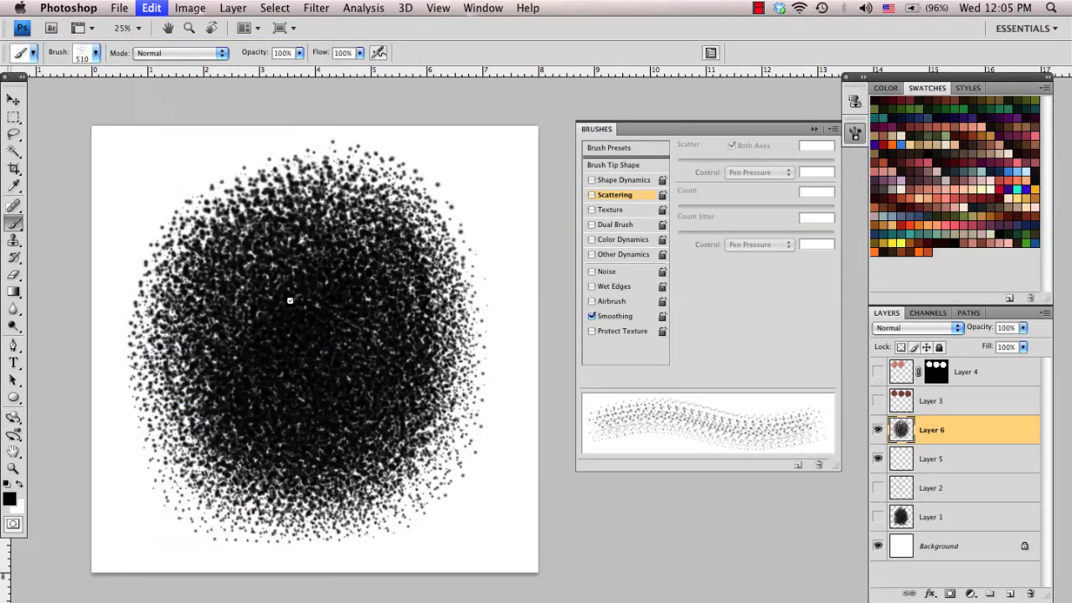
{"action": "left_click", "coordinate": [708, 242]}
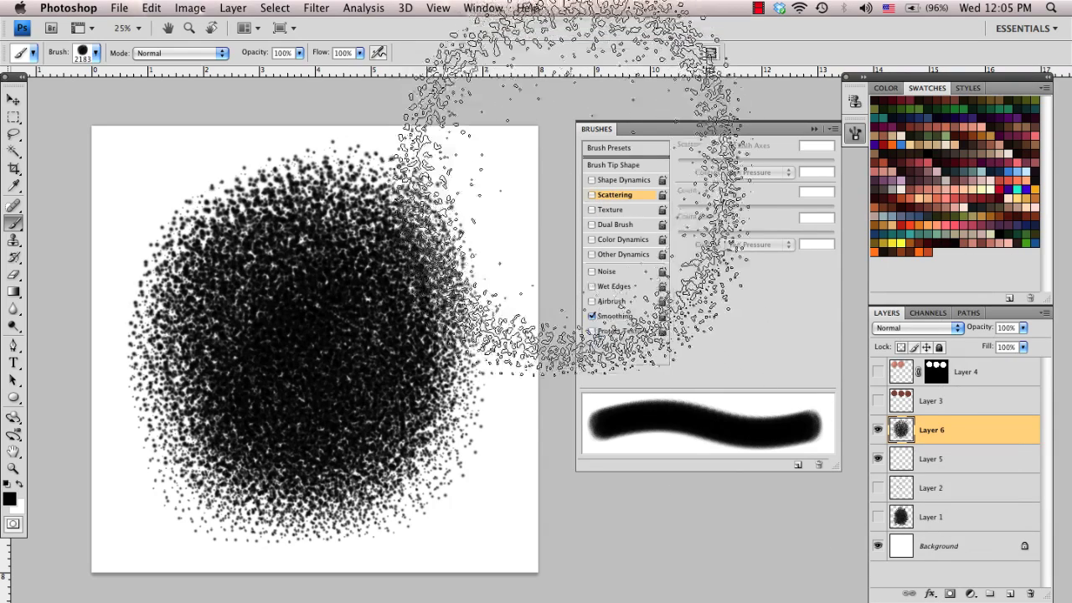
{"action": "left_click", "coordinate": [876, 433]}
{"action": "left_click", "coordinate": [1010, 593]}
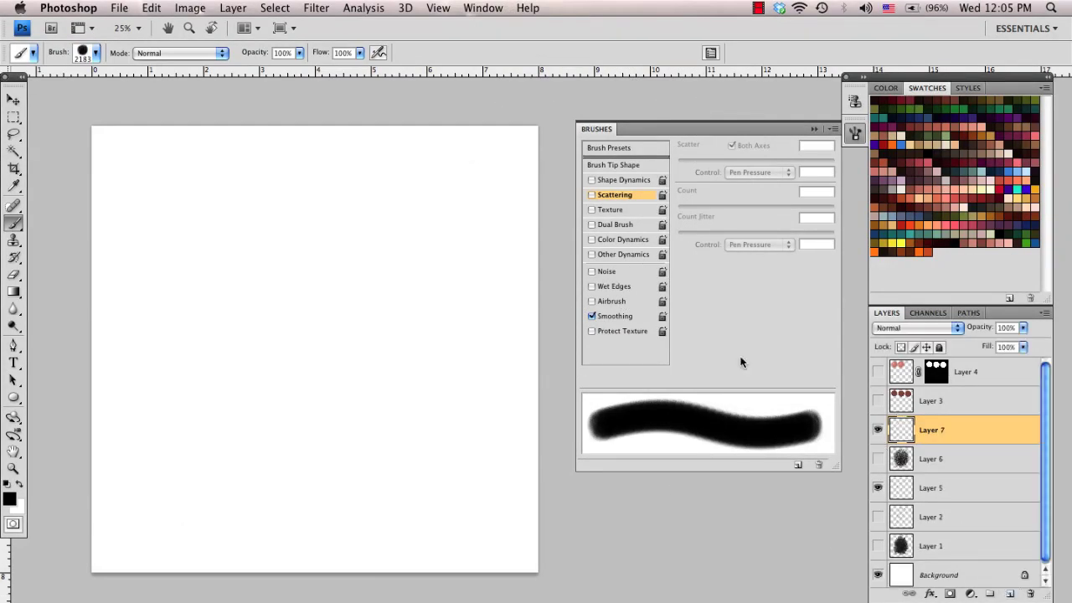
Enable Shape Dynamics, Other Dynamics, and Scattering for the new brush, with Scatter set to 120%.
{"action": "left_click", "coordinate": [591, 180]}
{"action": "left_click", "coordinate": [591, 254]}
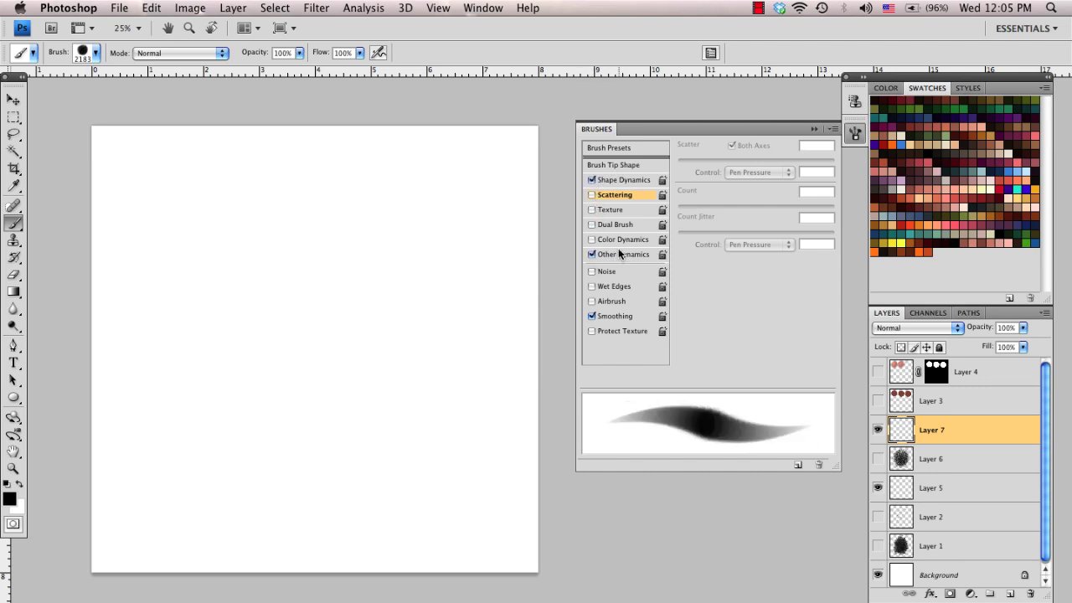
{"action": "left_click", "coordinate": [599, 195]}
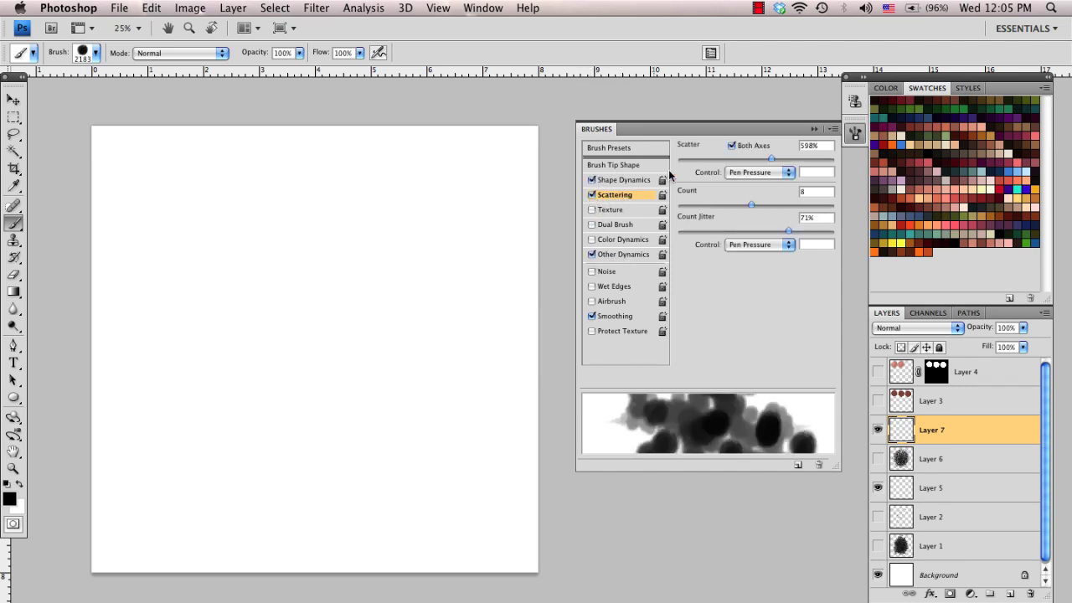
{"action": "mouse_move", "coordinate": [770, 159]}
{"action": "left_mouse_down"}
{"action": "mouse_move", "coordinate": [681, 150]}
{"action": "mouse_move", "coordinate": [697, 155]}
{"action": "left_mouse_up"}
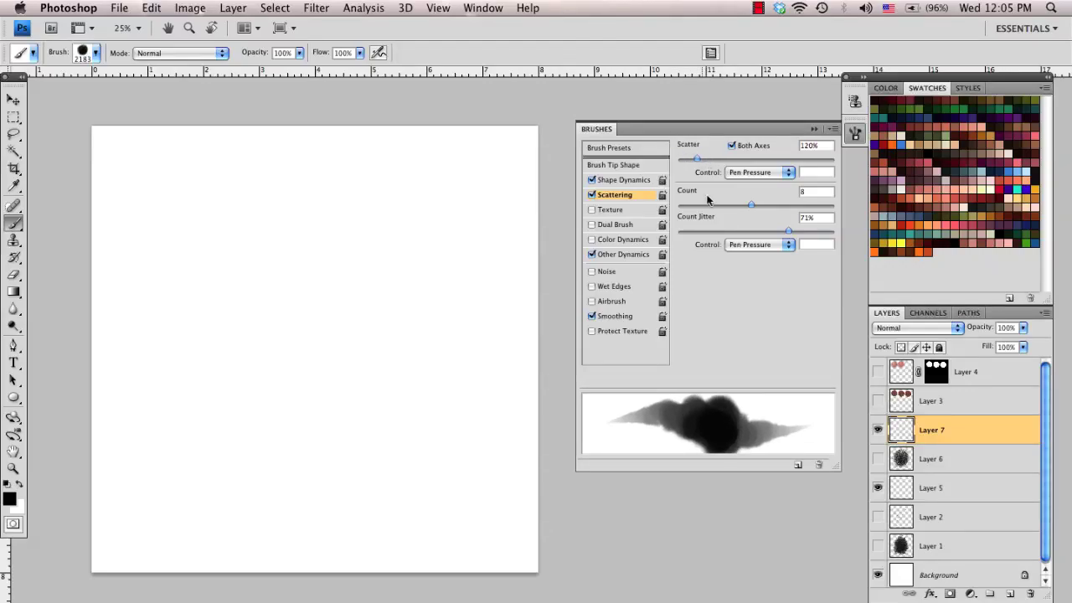
Try the new brush with black strokes on Layer 7 at reduced sizes, undoing each test.
{"action": "left_click_drag", "start_coordinate": [382, 333], "coordinate": [233, 322]}
{"action": "mouse_move", "coordinate": [299, 276]}
{"action": "left_mouse_down"}
{"action": "mouse_move", "coordinate": [256, 316]}
{"action": "mouse_move", "coordinate": [332, 318]}
{"action": "mouse_move", "coordinate": [259, 307]}
{"action": "mouse_move", "coordinate": [227, 323]}
{"action": "mouse_move", "coordinate": [285, 304]}
{"action": "mouse_move", "coordinate": [288, 334]}
{"action": "mouse_move", "coordinate": [382, 359]}
{"action": "mouse_move", "coordinate": [270, 360]}
{"action": "mouse_move", "coordinate": [240, 168]}
{"action": "mouse_move", "coordinate": [321, 249]}
{"action": "left_mouse_up"}
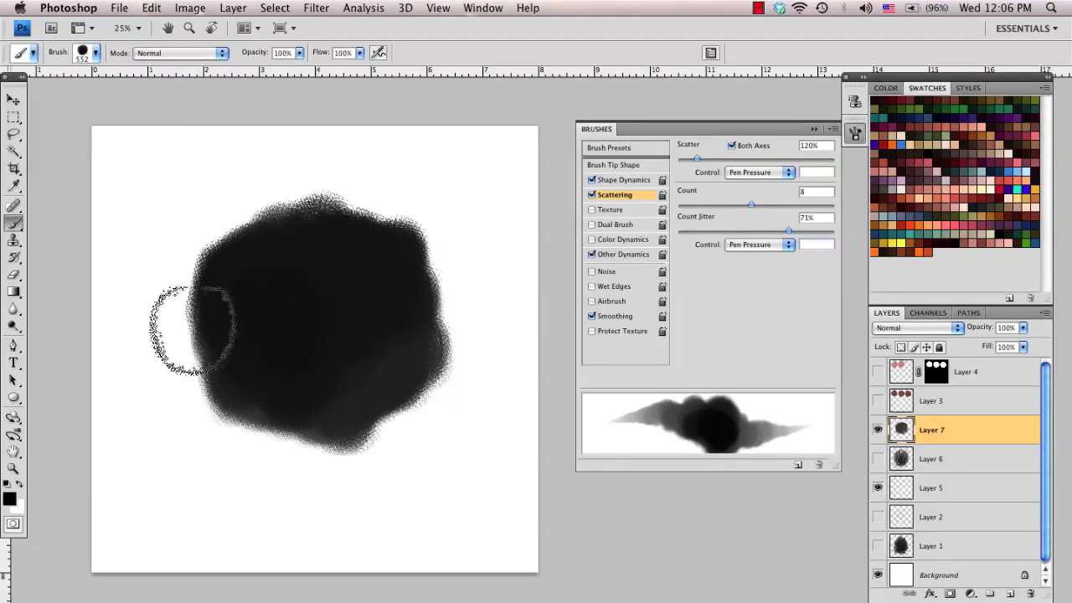
{"action": "key", "text": "super+z"}
{"action": "left_click_drag", "start_coordinate": [304, 311], "coordinate": [333, 311]}
{"action": "mouse_move", "coordinate": [227, 268]}
{"action": "left_mouse_down"}
{"action": "mouse_move", "coordinate": [371, 240]}
{"action": "mouse_move", "coordinate": [252, 267]}
{"action": "mouse_move", "coordinate": [374, 283]}
{"action": "mouse_move", "coordinate": [381, 264]}
{"action": "left_mouse_up"}
{"action": "key", "text": "super+z"}
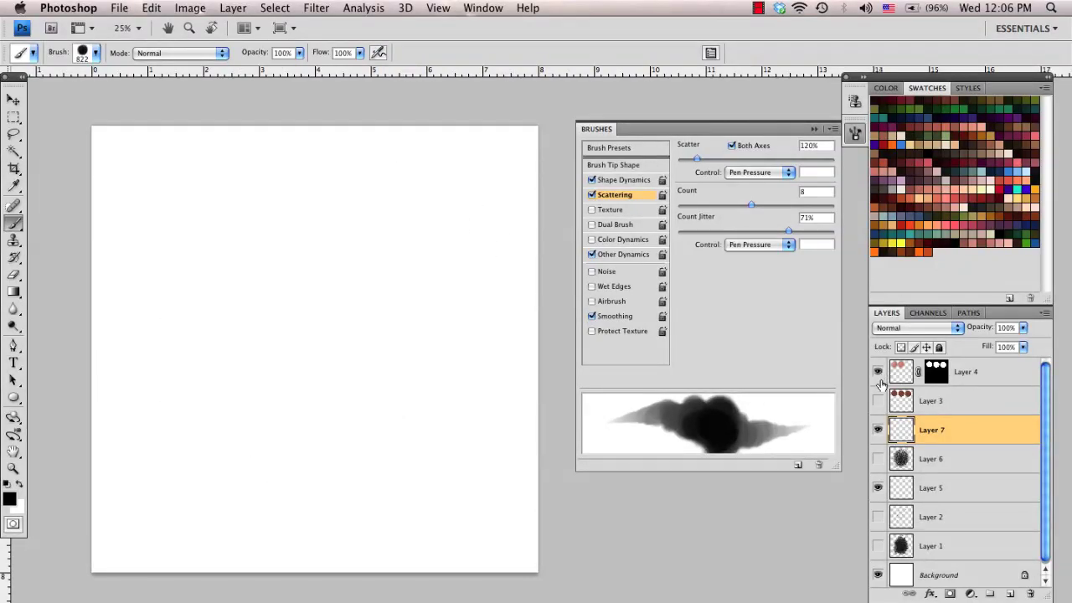
Show Layer 3 and paint salmon over the dark third circle on Layer 4 with the brush at 584 px.
{"action": "left_click", "coordinate": [878, 401]}
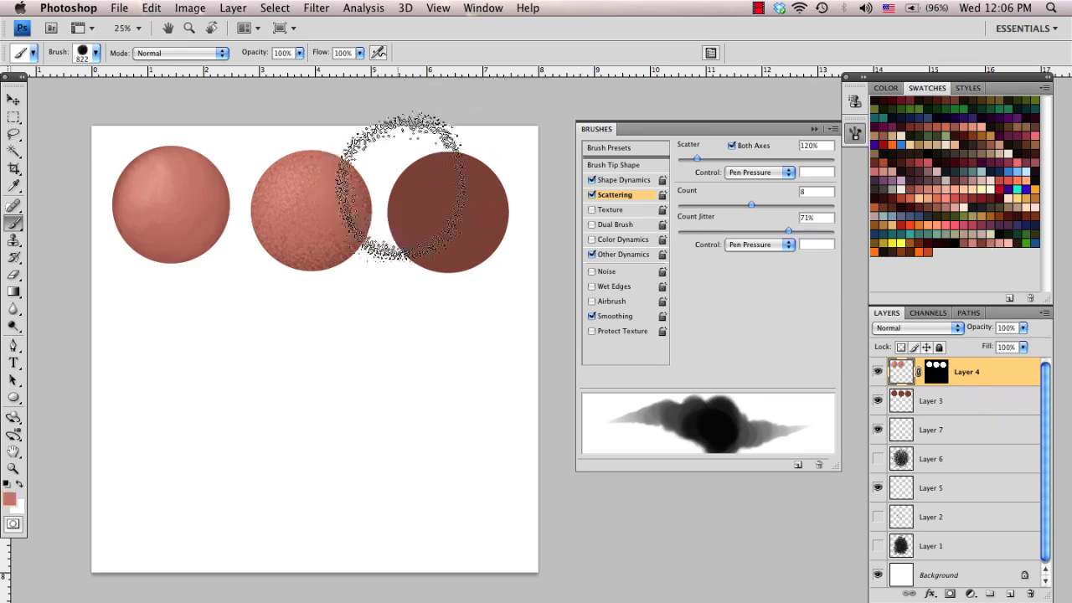
{"action": "mouse_move", "coordinate": [472, 191]}
{"action": "left_mouse_down", "text": "ctrl+alt"}
{"action": "mouse_move", "coordinate": [437, 182]}
{"action": "mouse_move", "coordinate": [420, 211]}
{"action": "left_mouse_up", "text": "ctrl+alt"}
{"action": "key", "text": "super+z"}
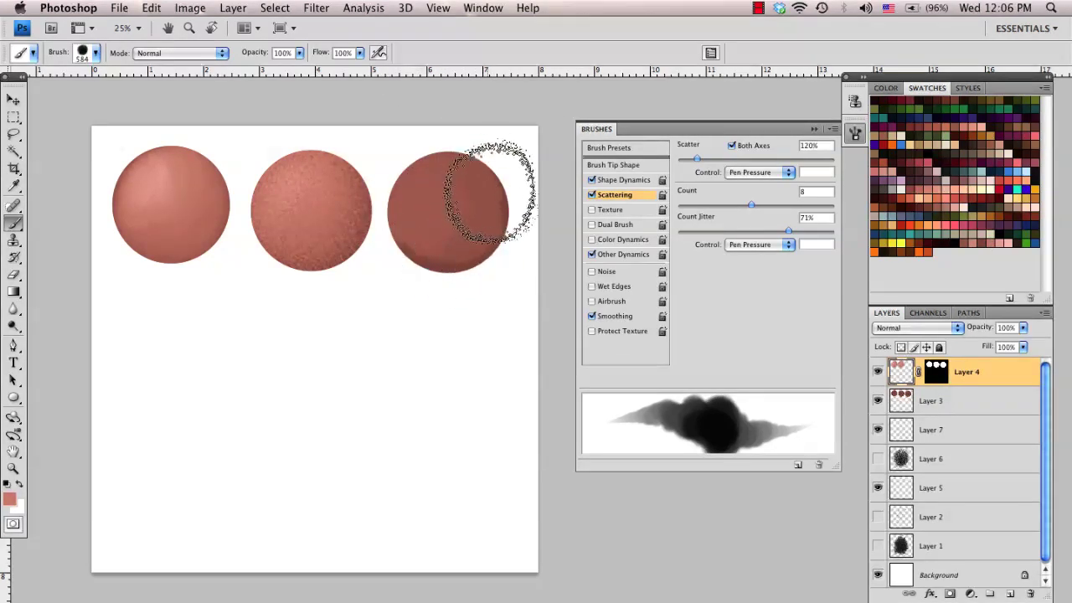
{"action": "left_click", "coordinate": [447, 210]}
{"action": "mouse_move", "coordinate": [407, 211]}
{"action": "left_mouse_down"}
{"action": "mouse_move", "coordinate": [434, 192]}
{"action": "mouse_move", "coordinate": [420, 223]}
{"action": "mouse_move", "coordinate": [432, 177]}
{"action": "mouse_move", "coordinate": [426, 210]}
{"action": "mouse_move", "coordinate": [413, 190]}
{"action": "mouse_move", "coordinate": [446, 168]}
{"action": "mouse_move", "coordinate": [441, 220]}
{"action": "mouse_move", "coordinate": [463, 176]}
{"action": "mouse_move", "coordinate": [451, 219]}
{"action": "mouse_move", "coordinate": [424, 231]}
{"action": "mouse_move", "coordinate": [472, 209]}
{"action": "mouse_move", "coordinate": [475, 195]}
{"action": "mouse_move", "coordinate": [441, 243]}
{"action": "mouse_move", "coordinate": [426, 241]}
{"action": "mouse_move", "coordinate": [476, 188]}
{"action": "mouse_move", "coordinate": [487, 211]}
{"action": "mouse_move", "coordinate": [433, 254]}
{"action": "mouse_move", "coordinate": [400, 238]}
{"action": "mouse_move", "coordinate": [468, 222]}
{"action": "mouse_move", "coordinate": [471, 173]}
{"action": "mouse_move", "coordinate": [457, 225]}
{"action": "left_mouse_up"}
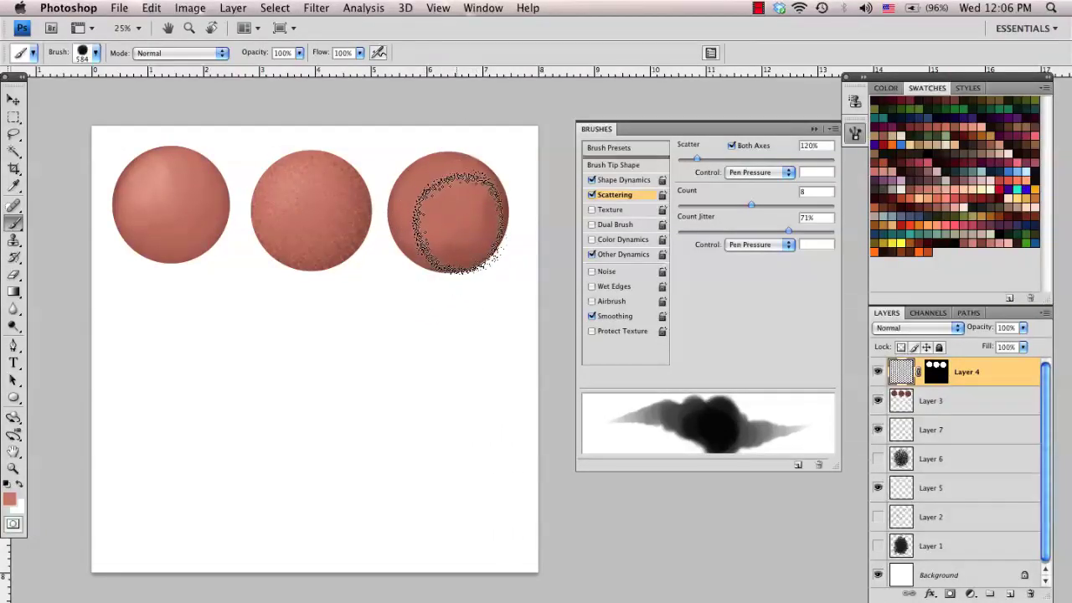
Build up smooth salmon shading across the third circle with the brush at 588 px.
{"action": "key", "text": "bracketright"}
{"action": "key", "text": "bracketright"}
{"action": "key", "text": "bracketright"}
{"action": "mouse_move", "coordinate": [461, 180]}
{"action": "left_mouse_down"}
{"action": "mouse_move", "coordinate": [438, 230]}
{"action": "mouse_move", "coordinate": [453, 235]}
{"action": "mouse_move", "coordinate": [469, 221]}
{"action": "mouse_move", "coordinate": [426, 209]}
{"action": "mouse_move", "coordinate": [423, 189]}
{"action": "mouse_move", "coordinate": [413, 191]}
{"action": "mouse_move", "coordinate": [414, 201]}
{"action": "mouse_move", "coordinate": [445, 180]}
{"action": "mouse_move", "coordinate": [466, 203]}
{"action": "mouse_move", "coordinate": [463, 232]}
{"action": "left_mouse_up"}
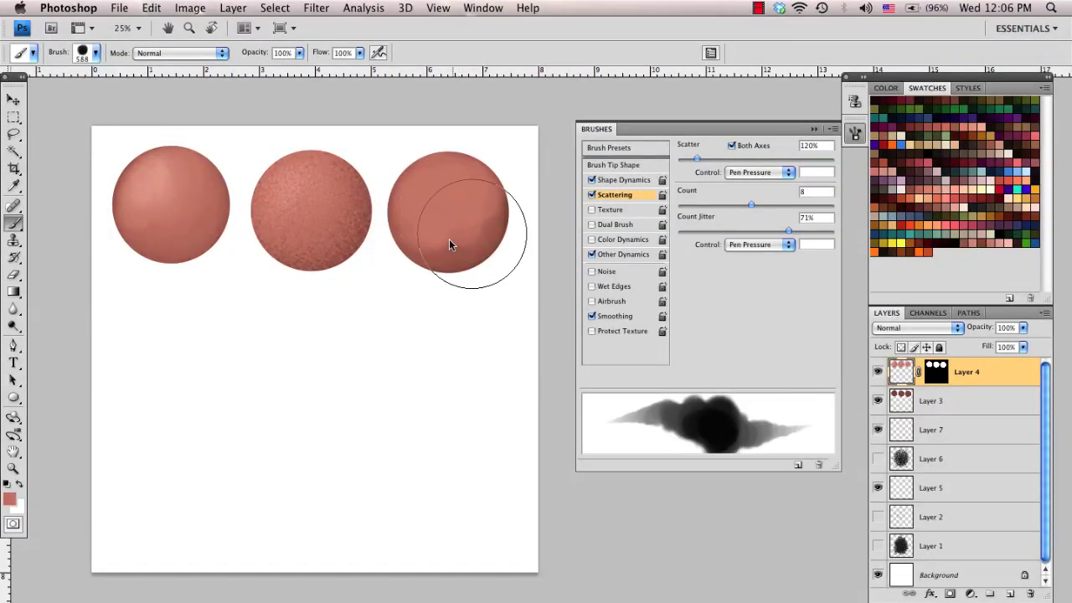
{"action": "mouse_move", "coordinate": [450, 244]}
{"action": "left_mouse_down"}
{"action": "mouse_move", "coordinate": [460, 239]}
{"action": "mouse_move", "coordinate": [438, 247]}
{"action": "mouse_move", "coordinate": [471, 187]}
{"action": "mouse_move", "coordinate": [469, 245]}
{"action": "mouse_move", "coordinate": [408, 224]}
{"action": "mouse_move", "coordinate": [479, 183]}
{"action": "mouse_move", "coordinate": [475, 223]}
{"action": "mouse_move", "coordinate": [419, 227]}
{"action": "mouse_move", "coordinate": [433, 202]}
{"action": "mouse_move", "coordinate": [422, 176]}
{"action": "mouse_move", "coordinate": [405, 201]}
{"action": "mouse_move", "coordinate": [440, 134]}
{"action": "mouse_move", "coordinate": [455, 157]}
{"action": "mouse_move", "coordinate": [416, 201]}
{"action": "mouse_move", "coordinate": [440, 196]}
{"action": "left_mouse_up"}
Choose a light pink swatch, try a highlight on the third circle at 712 px, and undo it.
{"action": "left_click", "coordinate": [1008, 244]}
{"action": "key", "text": "super+z"}
{"action": "key", "text": "]"}
{"action": "key", "text": "super+z"}
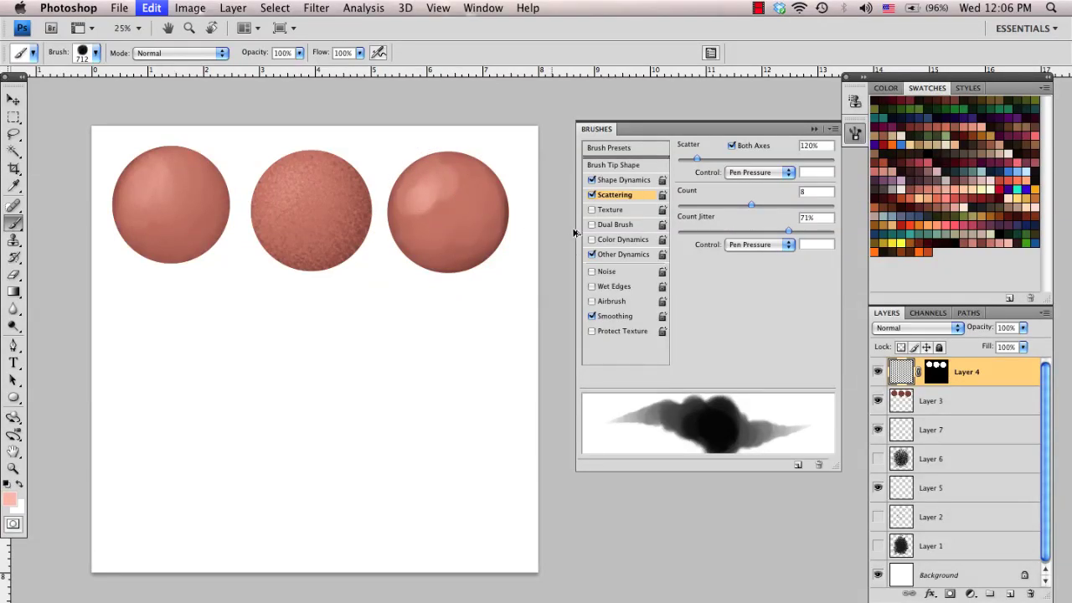
{"action": "key", "text": "super+alt+z"}
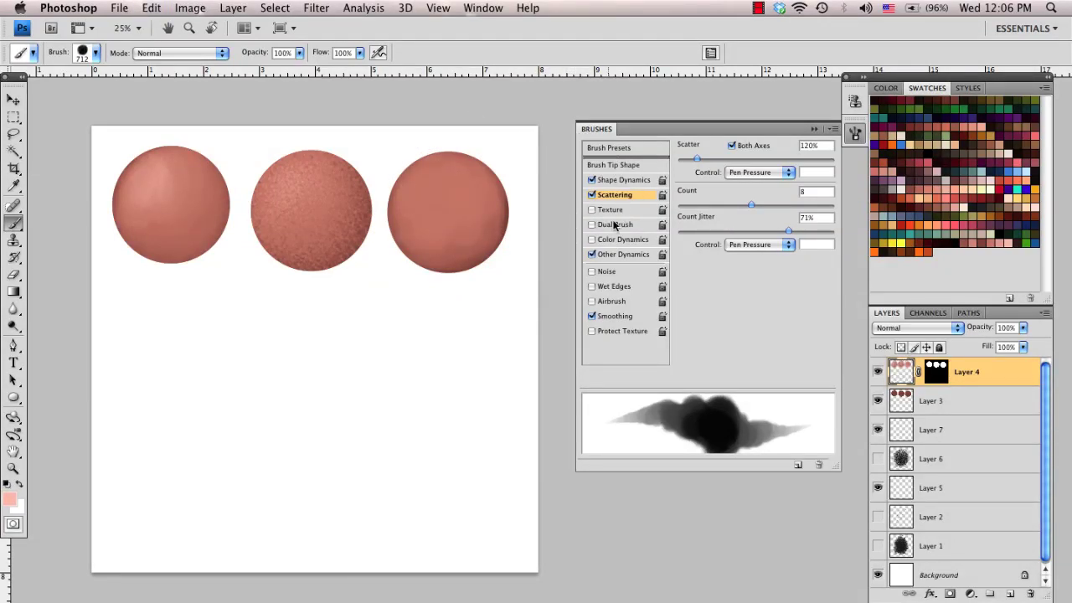
Set the brush's Minimum Diameter to 69% and paint light pink highlights on the third circle, reducing the brush to 377 px.
{"action": "left_click", "coordinate": [624, 181]}
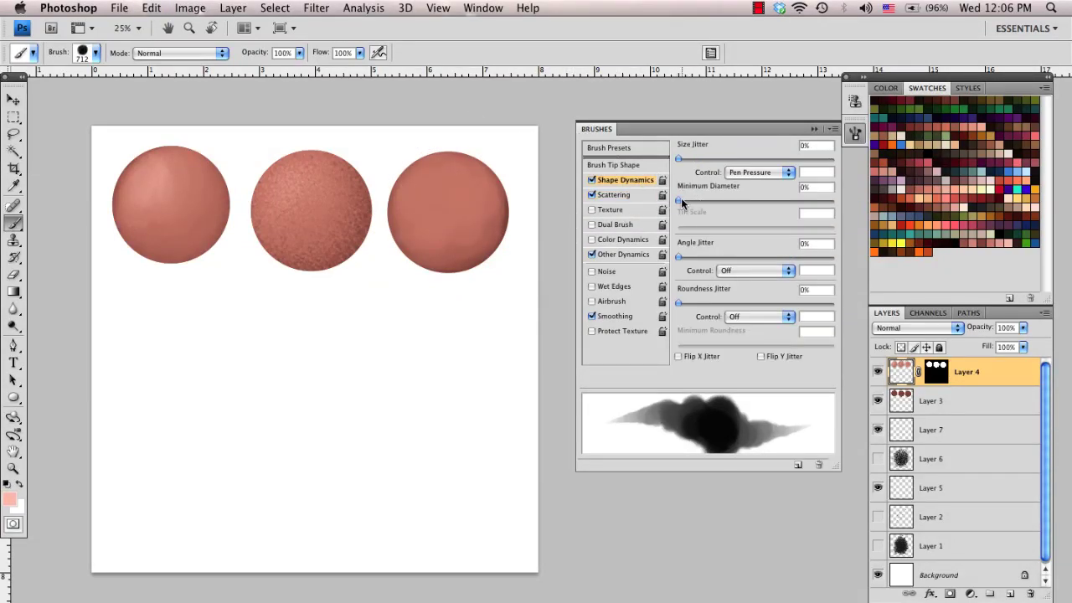
{"action": "mouse_move", "coordinate": [682, 202]}
{"action": "left_mouse_down"}
{"action": "mouse_move", "coordinate": [796, 201]}
{"action": "mouse_move", "coordinate": [786, 203]}
{"action": "left_mouse_up"}
{"action": "mouse_move", "coordinate": [426, 193]}
{"action": "left_mouse_down"}
{"action": "mouse_move", "coordinate": [433, 173]}
{"action": "mouse_move", "coordinate": [424, 187]}
{"action": "left_mouse_up"}
{"action": "key", "text": "super+z"}
{"action": "key", "text": "["}
{"action": "key", "text": "["}
{"action": "key", "text": "["}
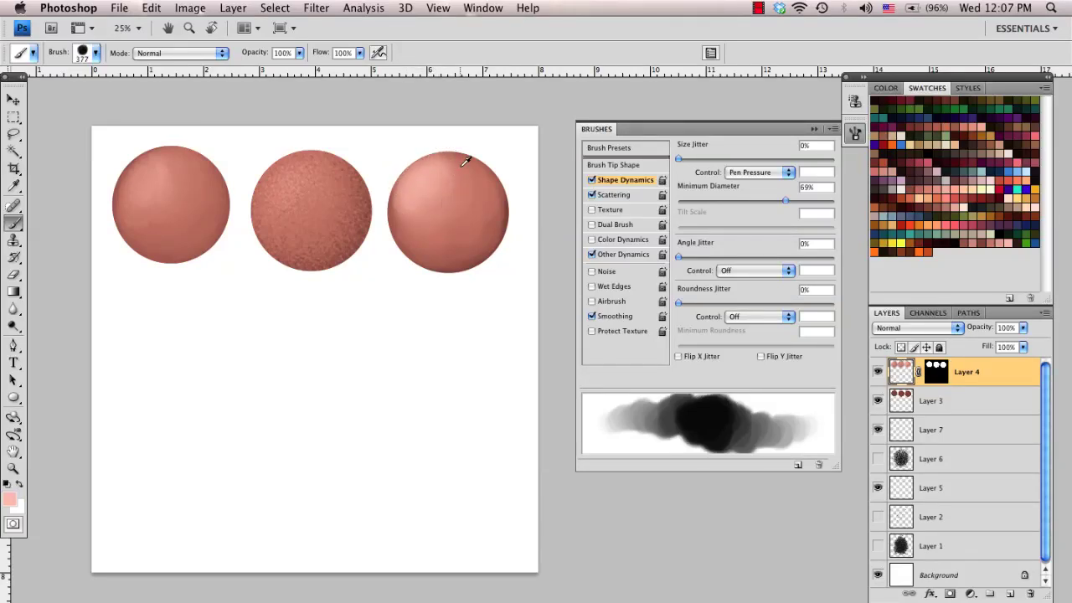
Refine the third circle's shaded edge using darker colors sampled from the circle.
{"action": "mouse_move", "coordinate": [465, 160]}
{"action": "left_mouse_down"}
{"action": "mouse_move", "coordinate": [430, 212]}
{"action": "mouse_move", "coordinate": [460, 214]}
{"action": "mouse_move", "coordinate": [449, 232]}
{"action": "mouse_move", "coordinate": [508, 206]}
{"action": "left_mouse_up"}
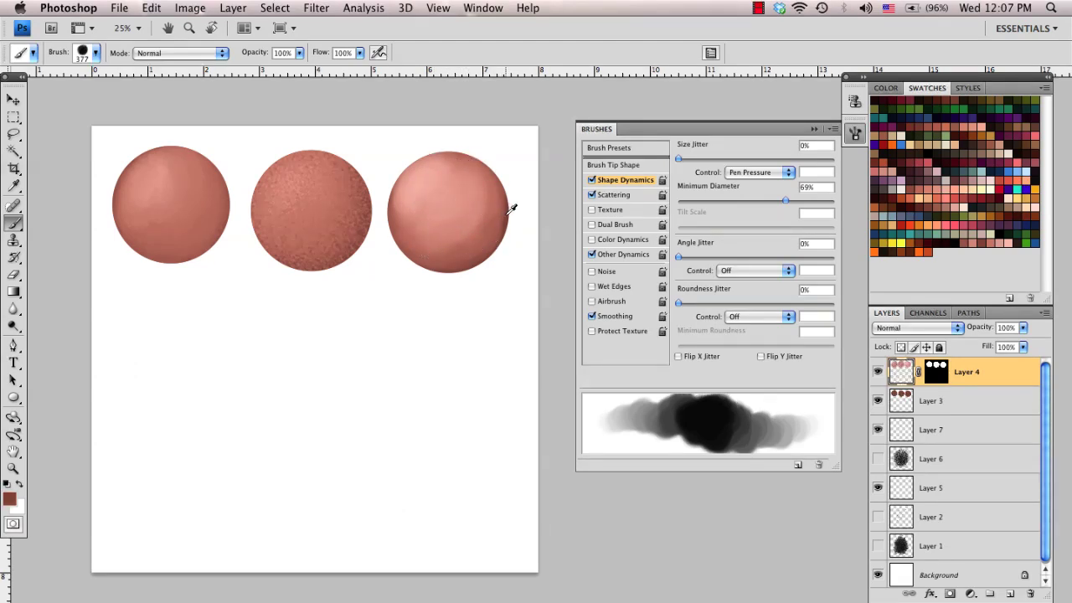
{"action": "left_click_drag", "start_coordinate": [482, 262], "coordinate": [500, 182]}
{"action": "key", "text": "super+z"}
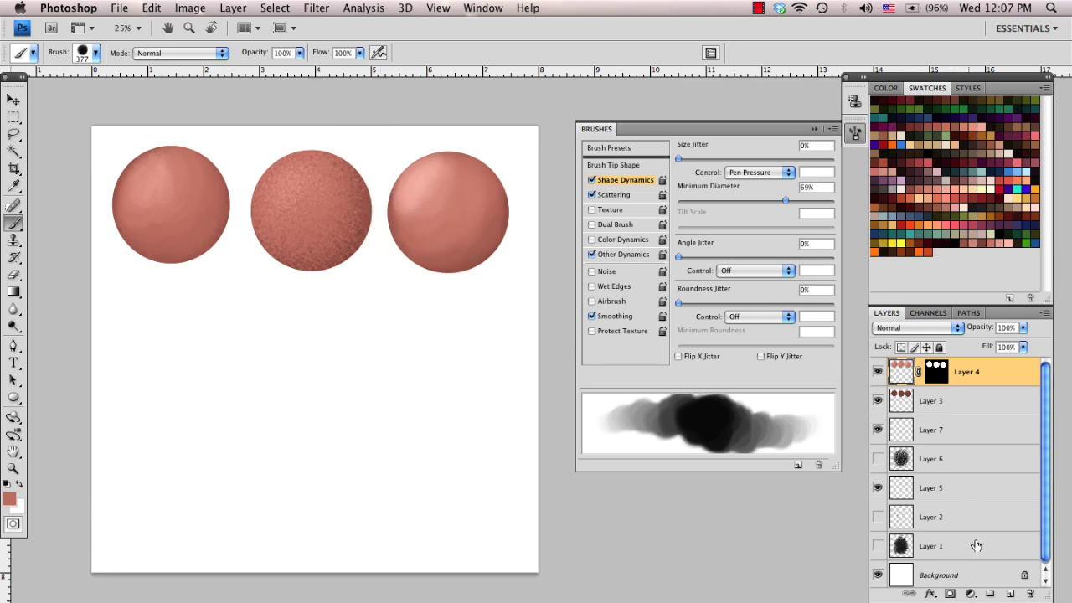
Add a new empty layer above Layer 4 and save the current 377 px brush as a new skin brush preset.
{"action": "left_click", "coordinate": [1011, 594]}
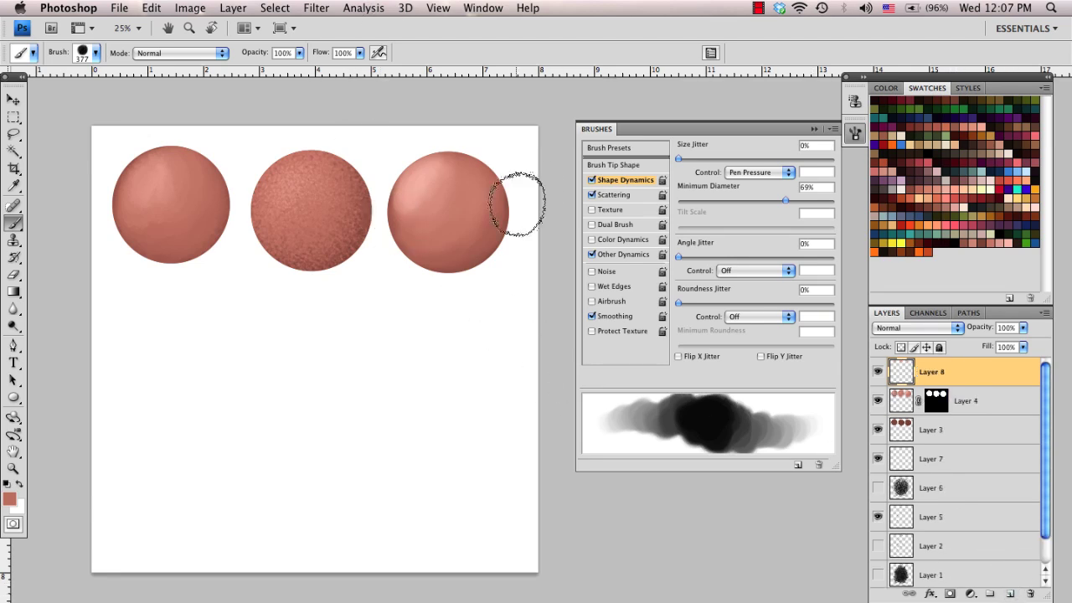
{"action": "left_click", "coordinate": [94, 52]}
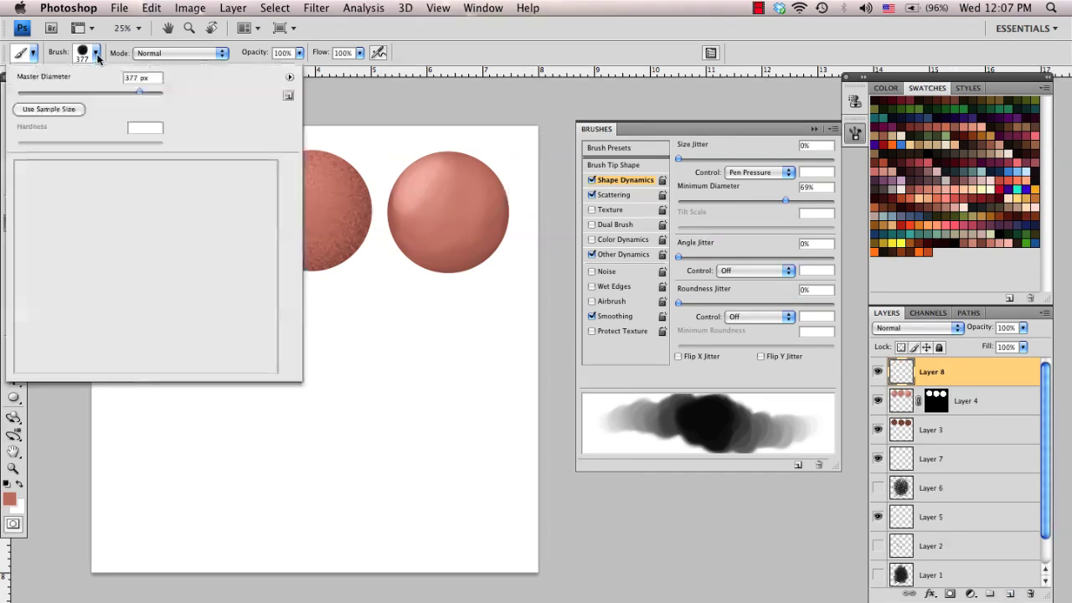
{"action": "left_click", "coordinate": [288, 96]}
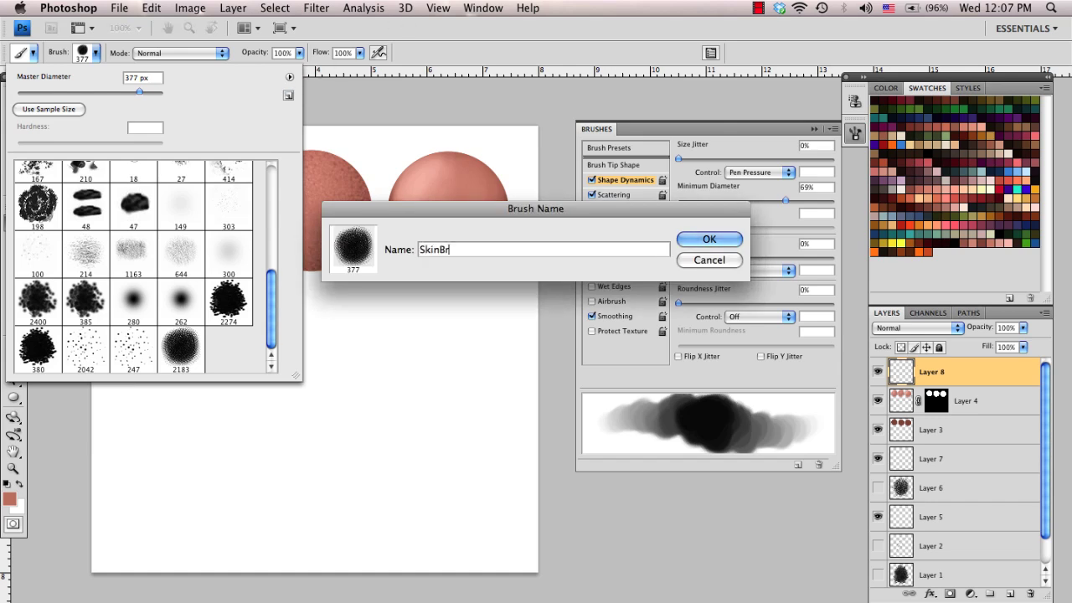
{"action": "key", "text": "Return"}
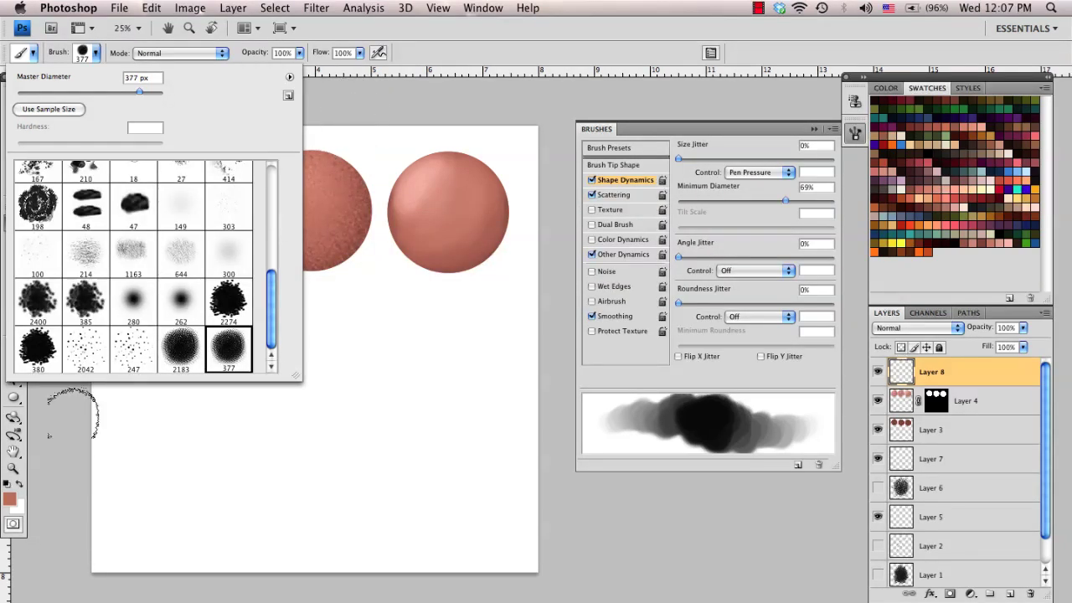
Add another new layer and draw a large dark reddish-brown filled circle below the three small circles.
{"action": "left_click", "coordinate": [7, 484]}
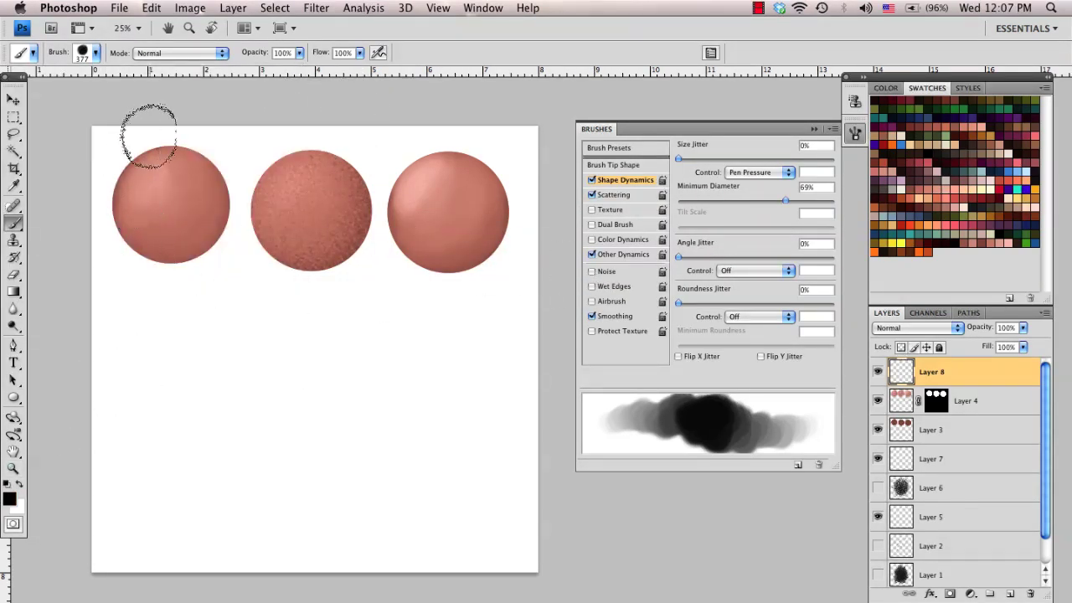
{"action": "left_click", "coordinate": [1010, 594]}
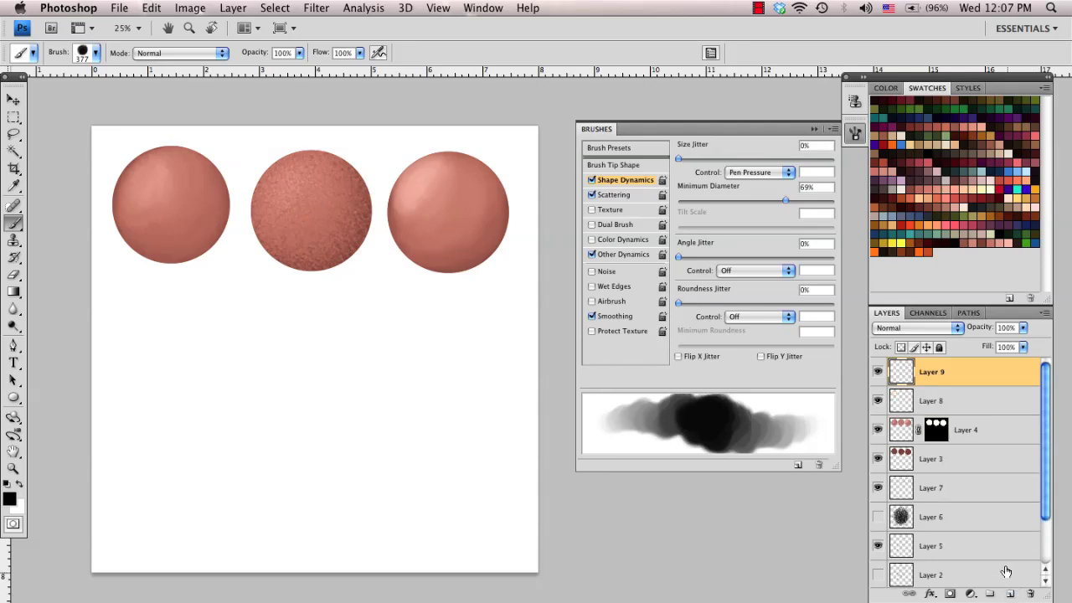
{"action": "left_click", "coordinate": [15, 293]}
{"action": "left_click", "coordinate": [13, 398]}
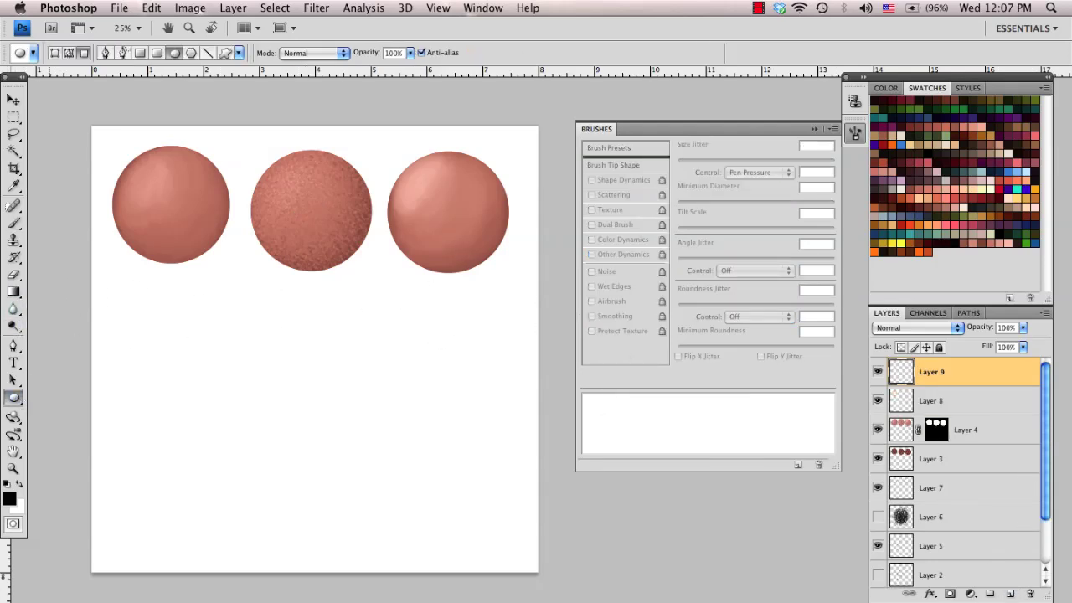
{"action": "left_click", "coordinate": [979, 244]}
{"action": "left_click_drag", "start_coordinate": [311, 407], "coordinate": [520, 522]}
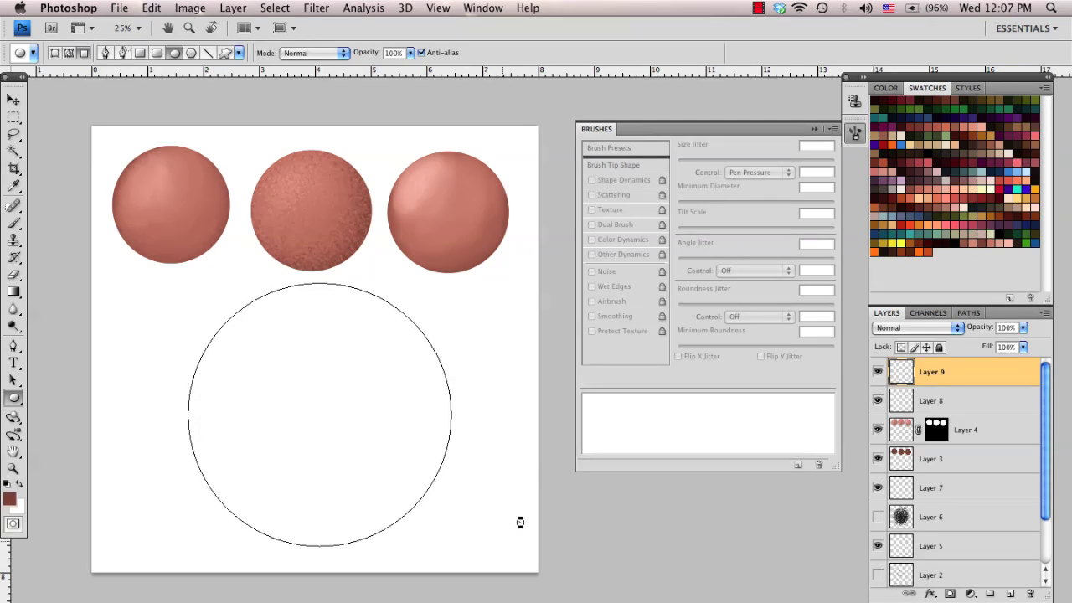
Add a new layer above the large circle and mask it to the circle's outline.
{"action": "left_click", "coordinate": [1013, 594]}
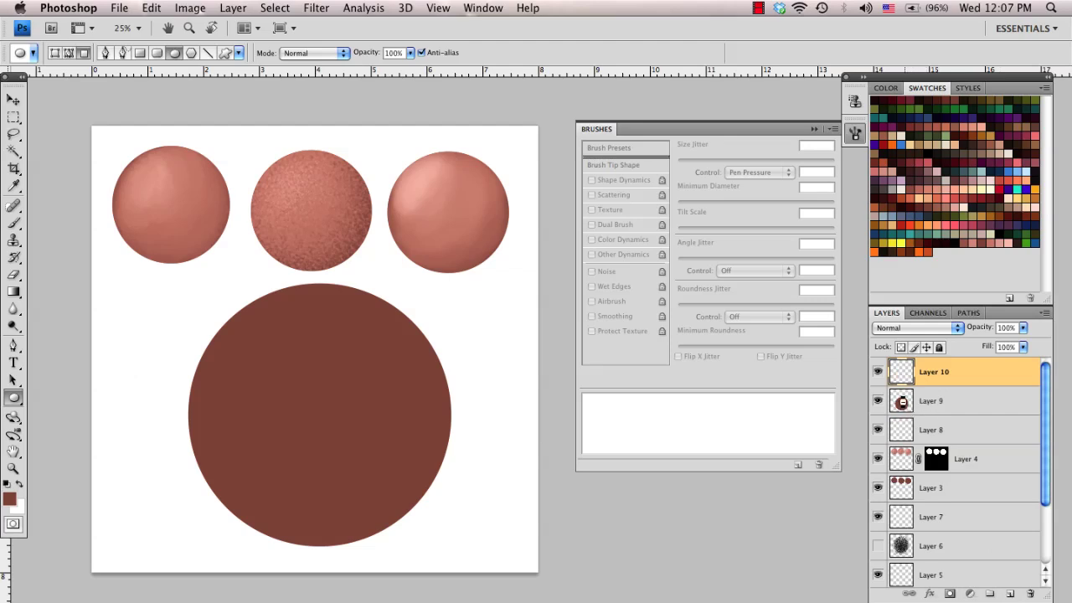
{"action": "left_click", "coordinate": [901, 400], "text": "ctrl"}
{"action": "left_click", "coordinate": [949, 593]}
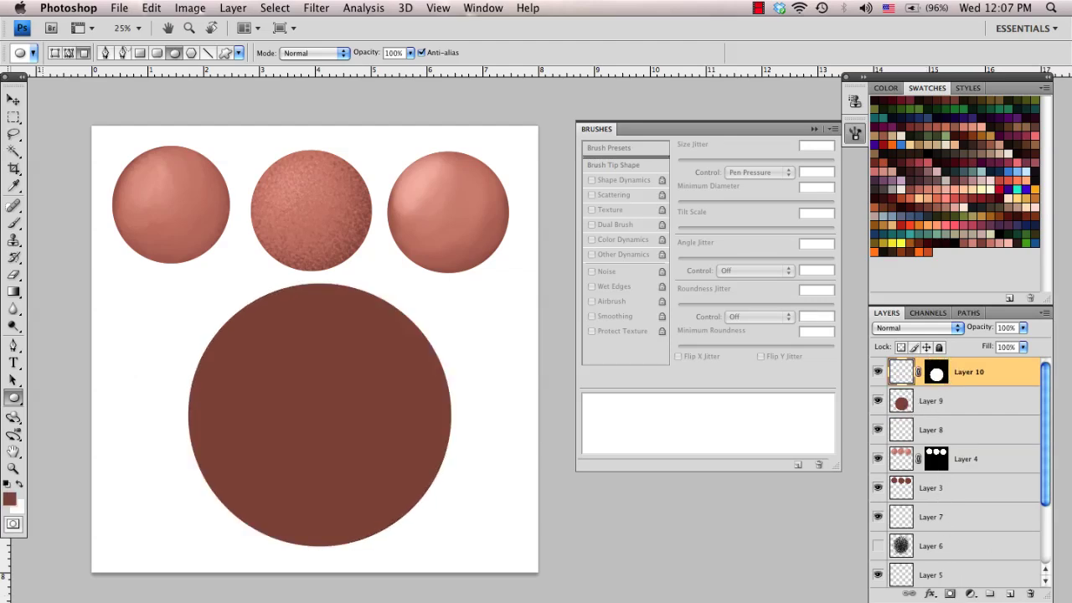
Switch to the Brush tool and load the saved 380 px skin brush preset.
{"action": "left_click", "coordinate": [15, 222]}
{"action": "left_click", "coordinate": [97, 54]}
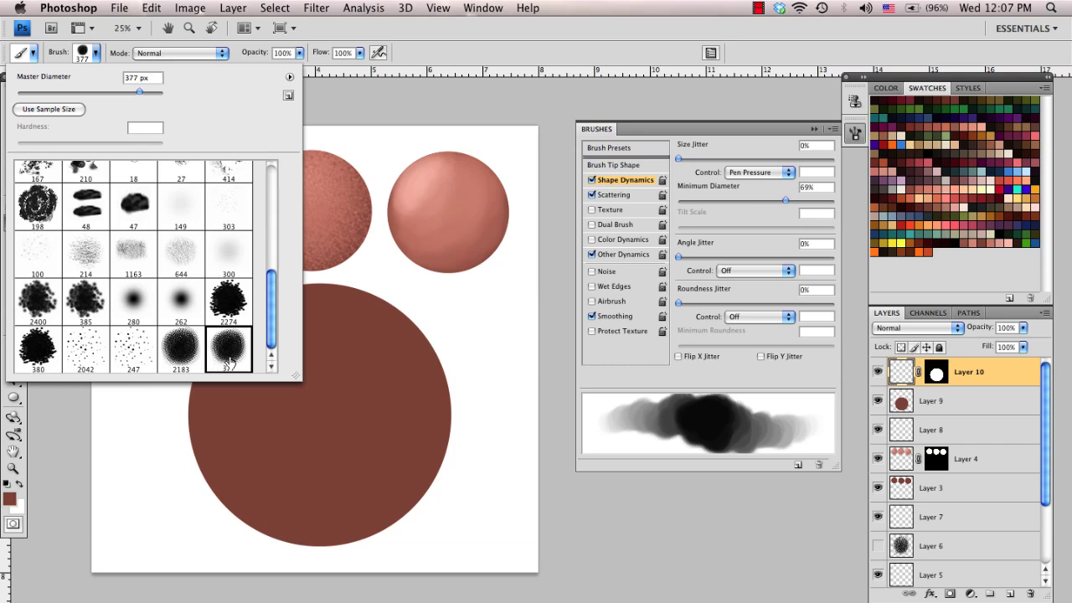
{"action": "left_click", "coordinate": [36, 351]}
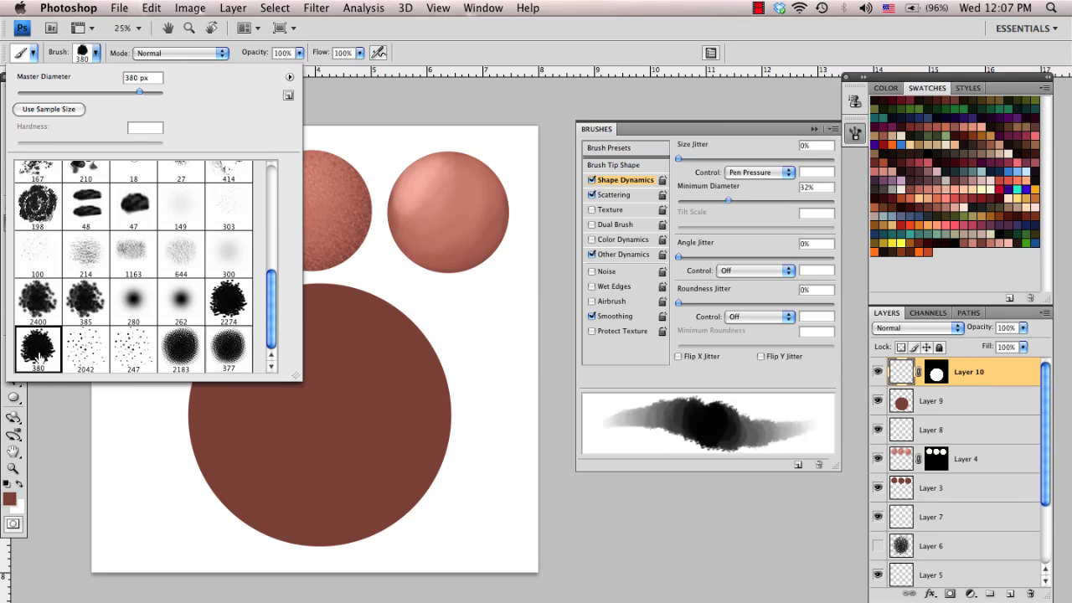
{"action": "left_click", "coordinate": [461, 315]}
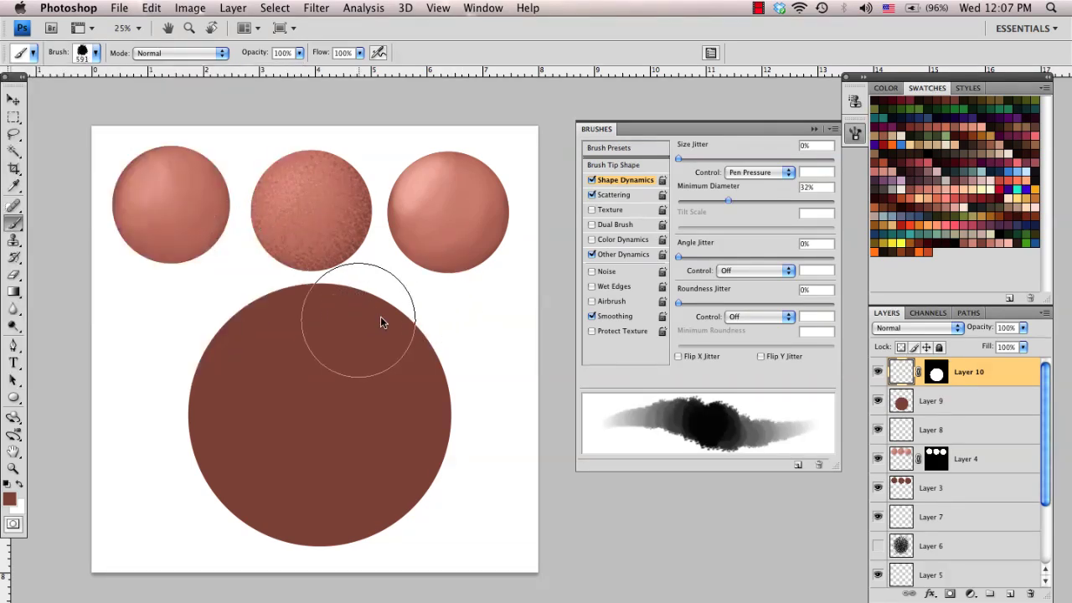
Paint lighter reddish skin tones over the whole large circle with the skin brush at up to 857 px.
{"action": "mouse_move", "coordinate": [380, 317]}
{"action": "left_mouse_down"}
{"action": "mouse_move", "coordinate": [395, 404]}
{"action": "mouse_move", "coordinate": [357, 490]}
{"action": "mouse_move", "coordinate": [368, 461]}
{"action": "left_mouse_up"}
{"action": "key", "text": "super+z"}
{"action": "mouse_move", "coordinate": [343, 338]}
{"action": "left_mouse_down"}
{"action": "mouse_move", "coordinate": [395, 389]}
{"action": "mouse_move", "coordinate": [364, 460]}
{"action": "mouse_move", "coordinate": [305, 486]}
{"action": "mouse_move", "coordinate": [259, 475]}
{"action": "mouse_move", "coordinate": [225, 423]}
{"action": "mouse_move", "coordinate": [229, 393]}
{"action": "mouse_move", "coordinate": [266, 452]}
{"action": "mouse_move", "coordinate": [292, 409]}
{"action": "mouse_move", "coordinate": [246, 370]}
{"action": "mouse_move", "coordinate": [268, 349]}
{"action": "mouse_move", "coordinate": [302, 352]}
{"action": "mouse_move", "coordinate": [312, 330]}
{"action": "mouse_move", "coordinate": [250, 372]}
{"action": "mouse_move", "coordinate": [269, 384]}
{"action": "mouse_move", "coordinate": [276, 431]}
{"action": "mouse_move", "coordinate": [233, 397]}
{"action": "mouse_move", "coordinate": [264, 461]}
{"action": "mouse_move", "coordinate": [308, 405]}
{"action": "mouse_move", "coordinate": [265, 423]}
{"action": "mouse_move", "coordinate": [273, 345]}
{"action": "mouse_move", "coordinate": [220, 283]}
{"action": "mouse_move", "coordinate": [233, 264]}
{"action": "mouse_move", "coordinate": [206, 277]}
{"action": "left_mouse_up"}
{"action": "mouse_move", "coordinate": [273, 355]}
{"action": "left_mouse_down"}
{"action": "mouse_move", "coordinate": [310, 304]}
{"action": "mouse_move", "coordinate": [360, 358]}
{"action": "left_mouse_up"}
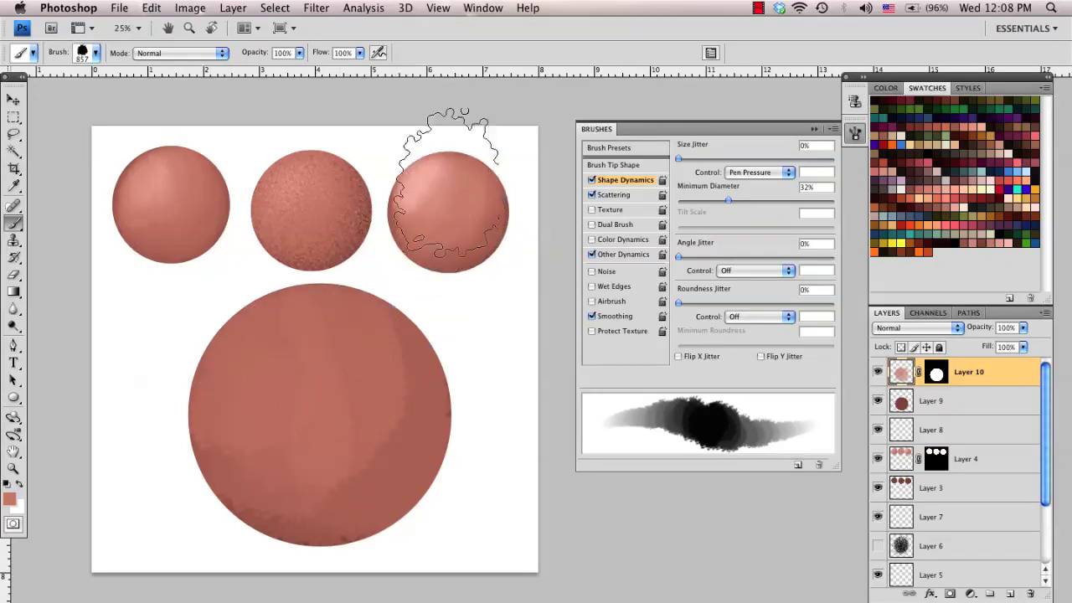
{"action": "mouse_move", "coordinate": [289, 477]}
{"action": "left_mouse_down"}
{"action": "mouse_move", "coordinate": [401, 350]}
{"action": "mouse_move", "coordinate": [372, 475]}
{"action": "mouse_move", "coordinate": [227, 455]}
{"action": "left_mouse_up"}
{"action": "mouse_move", "coordinate": [286, 335]}
{"action": "left_mouse_down"}
{"action": "mouse_move", "coordinate": [235, 388]}
{"action": "mouse_move", "coordinate": [249, 425]}
{"action": "mouse_move", "coordinate": [243, 412]}
{"action": "mouse_move", "coordinate": [299, 359]}
{"action": "mouse_move", "coordinate": [331, 355]}
{"action": "mouse_move", "coordinate": [333, 434]}
{"action": "mouse_move", "coordinate": [242, 450]}
{"action": "mouse_move", "coordinate": [352, 469]}
{"action": "mouse_move", "coordinate": [379, 359]}
{"action": "mouse_move", "coordinate": [409, 396]}
{"action": "mouse_move", "coordinate": [324, 518]}
{"action": "mouse_move", "coordinate": [356, 529]}
{"action": "mouse_move", "coordinate": [422, 476]}
{"action": "mouse_move", "coordinate": [441, 372]}
{"action": "mouse_move", "coordinate": [407, 315]}
{"action": "mouse_move", "coordinate": [372, 291]}
{"action": "mouse_move", "coordinate": [404, 342]}
{"action": "mouse_move", "coordinate": [374, 478]}
{"action": "mouse_move", "coordinate": [302, 521]}
{"action": "mouse_move", "coordinate": [221, 502]}
{"action": "mouse_move", "coordinate": [366, 461]}
{"action": "mouse_move", "coordinate": [372, 338]}
{"action": "mouse_move", "coordinate": [379, 426]}
{"action": "mouse_move", "coordinate": [293, 481]}
{"action": "mouse_move", "coordinate": [311, 486]}
{"action": "mouse_move", "coordinate": [379, 348]}
{"action": "mouse_move", "coordinate": [397, 436]}
{"action": "mouse_move", "coordinate": [298, 488]}
{"action": "mouse_move", "coordinate": [233, 450]}
{"action": "mouse_move", "coordinate": [208, 398]}
{"action": "mouse_move", "coordinate": [211, 380]}
{"action": "mouse_move", "coordinate": [333, 436]}
{"action": "mouse_move", "coordinate": [332, 314]}
{"action": "mouse_move", "coordinate": [339, 376]}
{"action": "mouse_move", "coordinate": [261, 413]}
{"action": "left_mouse_up"}
Blend sampled light and dark skin tones across the large circle, shading its right side and lower edge with the 857 px brush.
{"action": "left_click", "coordinate": [342, 538], "text": "alt"}
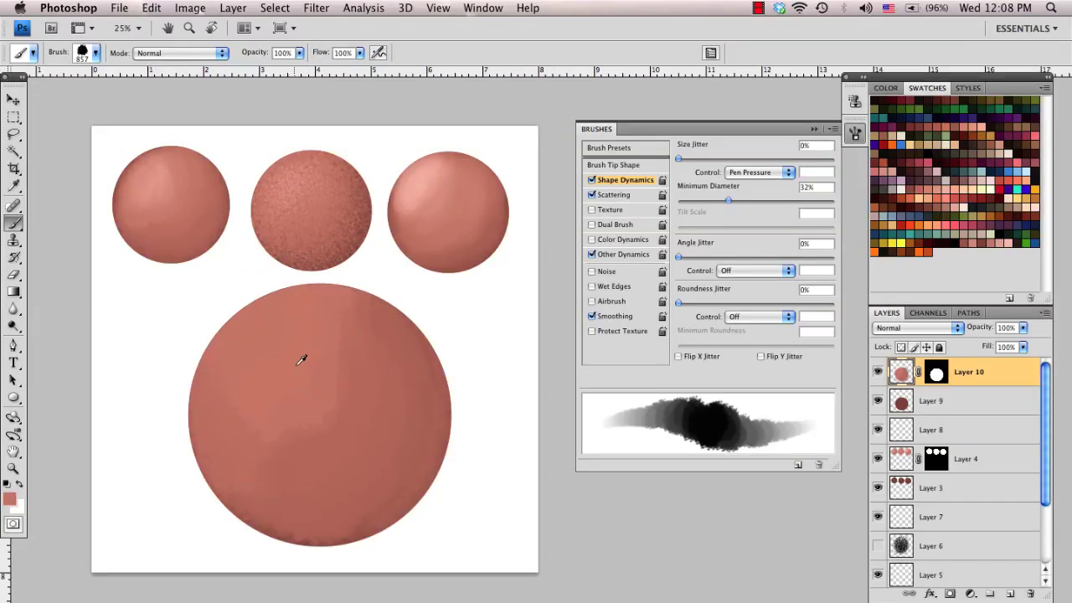
{"action": "left_click", "coordinate": [297, 365], "text": "alt"}
{"action": "mouse_move", "coordinate": [309, 345]}
{"action": "left_mouse_down"}
{"action": "mouse_move", "coordinate": [326, 368]}
{"action": "mouse_move", "coordinate": [266, 415]}
{"action": "mouse_move", "coordinate": [332, 371]}
{"action": "mouse_move", "coordinate": [341, 342]}
{"action": "mouse_move", "coordinate": [314, 424]}
{"action": "mouse_move", "coordinate": [228, 379]}
{"action": "mouse_move", "coordinate": [323, 441]}
{"action": "mouse_move", "coordinate": [350, 328]}
{"action": "mouse_move", "coordinate": [372, 336]}
{"action": "mouse_move", "coordinate": [359, 436]}
{"action": "mouse_move", "coordinate": [247, 453]}
{"action": "mouse_move", "coordinate": [230, 433]}
{"action": "mouse_move", "coordinate": [365, 491]}
{"action": "mouse_move", "coordinate": [365, 526]}
{"action": "mouse_move", "coordinate": [428, 420]}
{"action": "mouse_move", "coordinate": [424, 451]}
{"action": "mouse_move", "coordinate": [335, 541]}
{"action": "left_mouse_up"}
{"action": "left_click", "coordinate": [360, 528], "text": "alt"}
{"action": "key", "text": "super+z"}
{"action": "left_click_drag", "start_coordinate": [407, 474], "coordinate": [344, 532]}
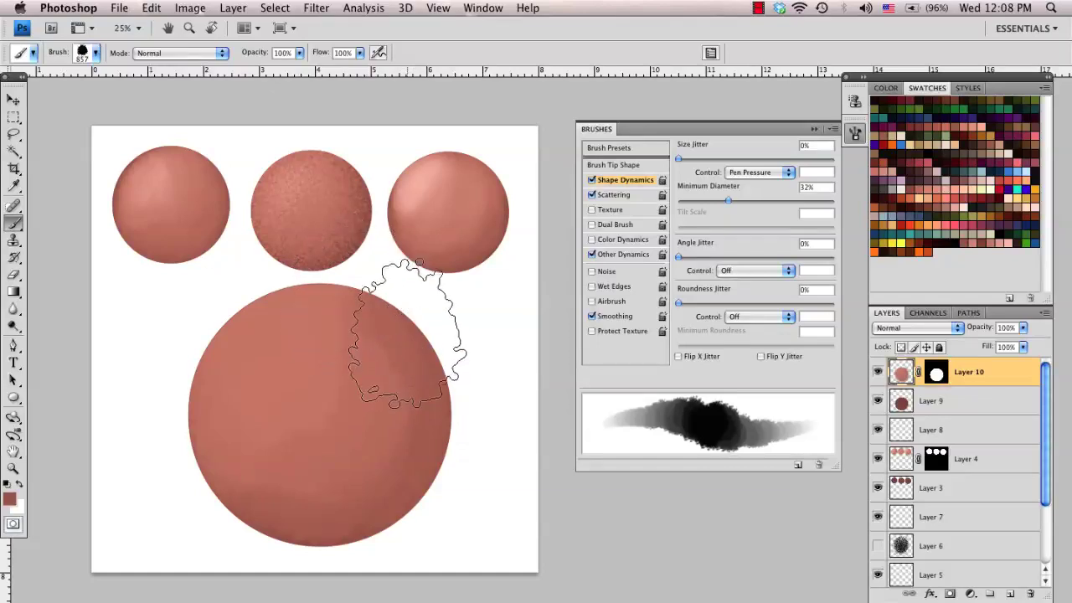
{"action": "key", "text": "super+z"}
{"action": "mouse_move", "coordinate": [438, 363]}
{"action": "left_mouse_down"}
{"action": "mouse_move", "coordinate": [320, 524]}
{"action": "mouse_move", "coordinate": [228, 498]}
{"action": "mouse_move", "coordinate": [261, 511]}
{"action": "mouse_move", "coordinate": [397, 452]}
{"action": "mouse_move", "coordinate": [402, 356]}
{"action": "left_mouse_up"}
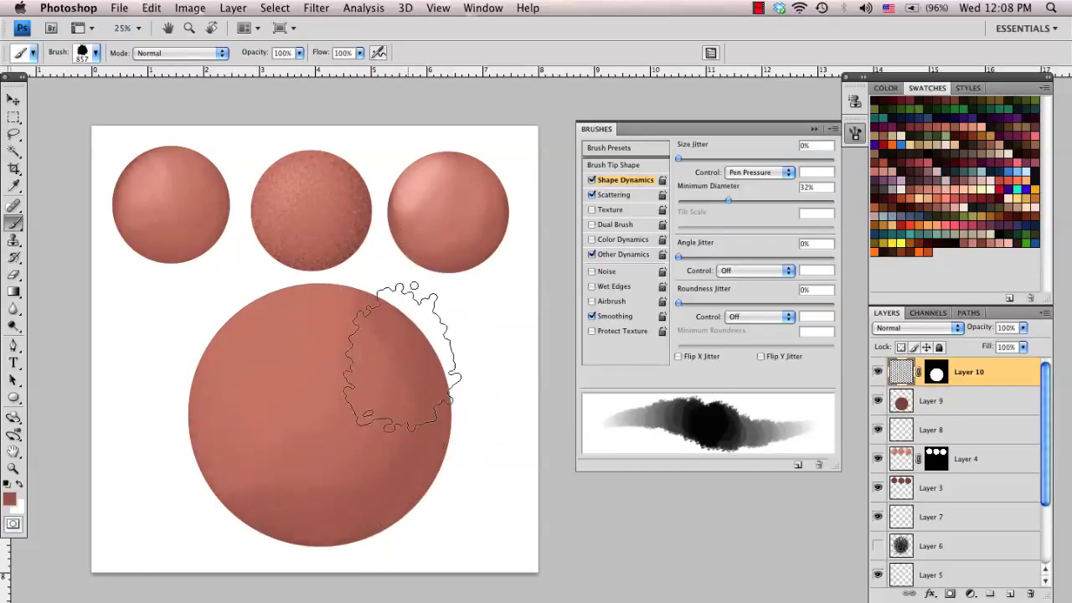
{"action": "left_click", "coordinate": [311, 318], "text": "alt"}
{"action": "mouse_move", "coordinate": [310, 318]}
{"action": "left_mouse_down"}
{"action": "mouse_move", "coordinate": [378, 358]}
{"action": "mouse_move", "coordinate": [360, 436]}
{"action": "mouse_move", "coordinate": [365, 332]}
{"action": "mouse_move", "coordinate": [359, 457]}
{"action": "mouse_move", "coordinate": [243, 459]}
{"action": "mouse_move", "coordinate": [288, 483]}
{"action": "mouse_move", "coordinate": [391, 352]}
{"action": "left_mouse_up"}
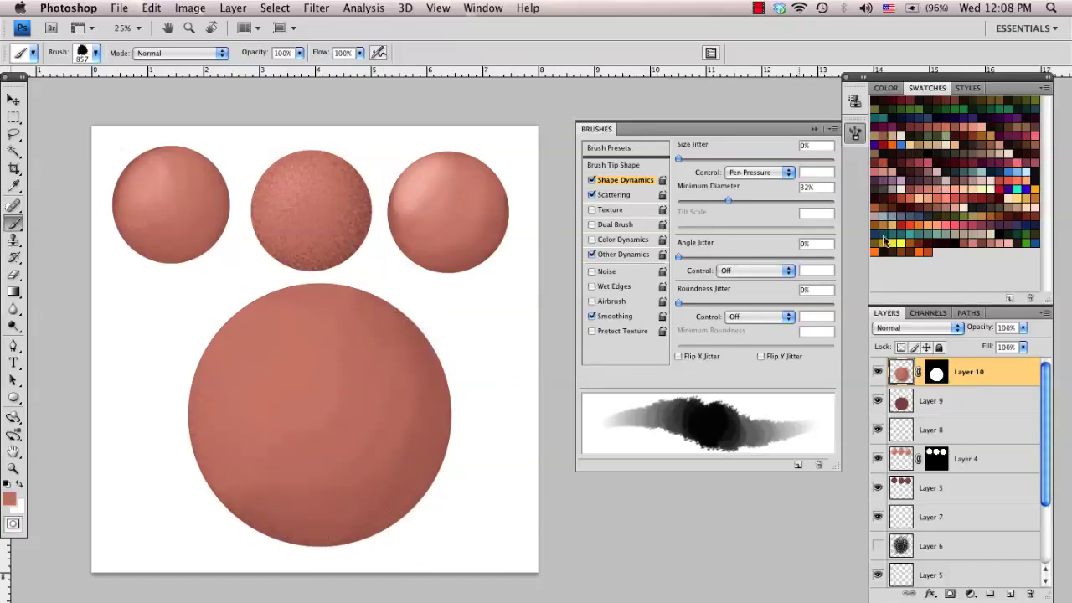
Load the saved 377 px skin brush and paint a light pink highlight on the large sphere's upper left at 677 px.
{"action": "left_click", "coordinate": [94, 53]}
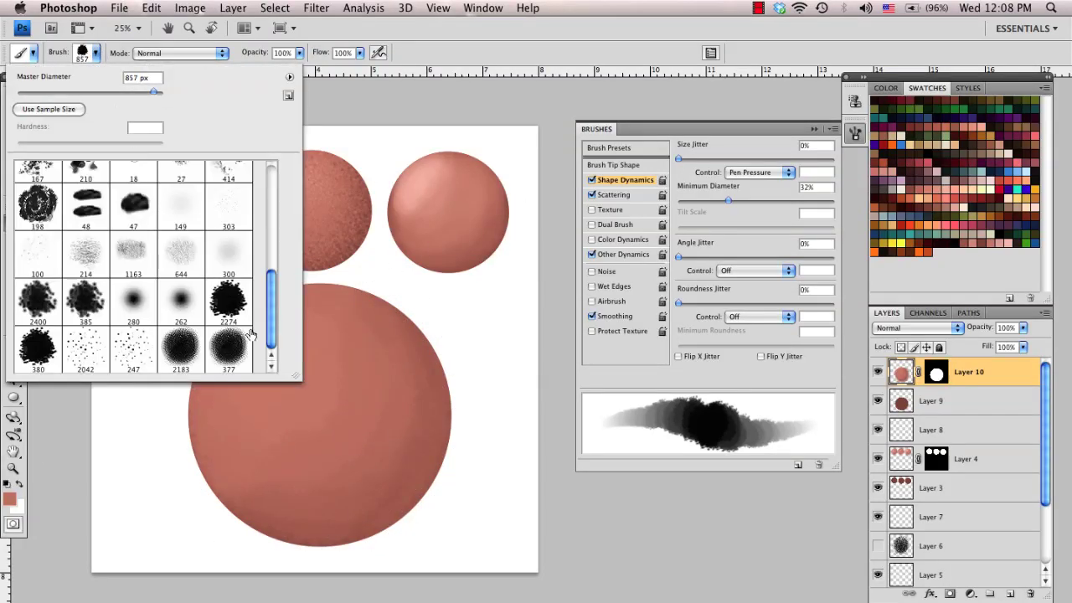
{"action": "double_click", "coordinate": [222, 356]}
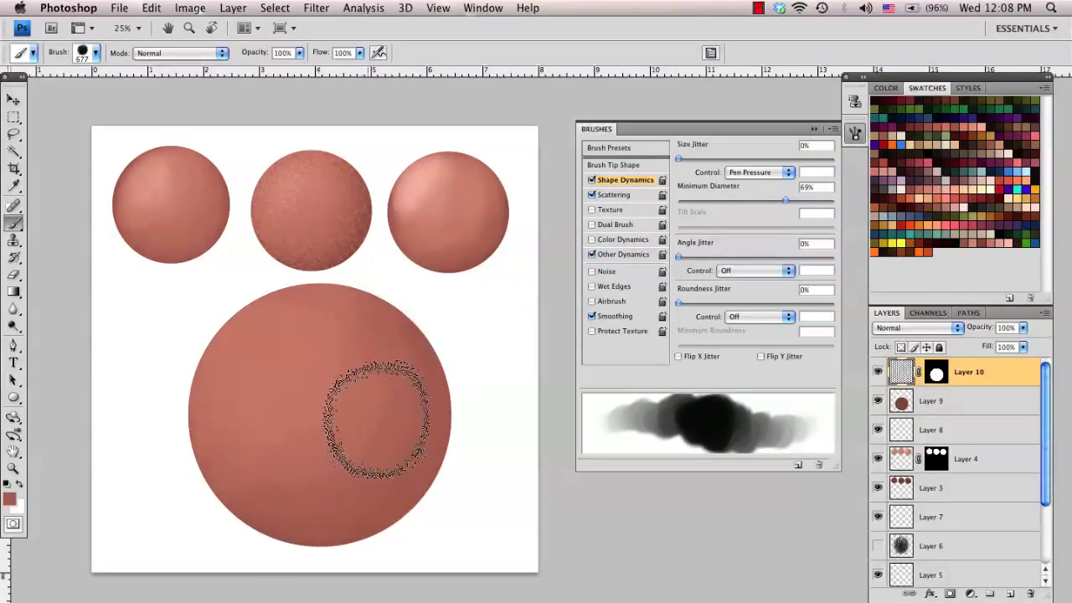
{"action": "left_click", "coordinate": [297, 359], "text": "alt"}
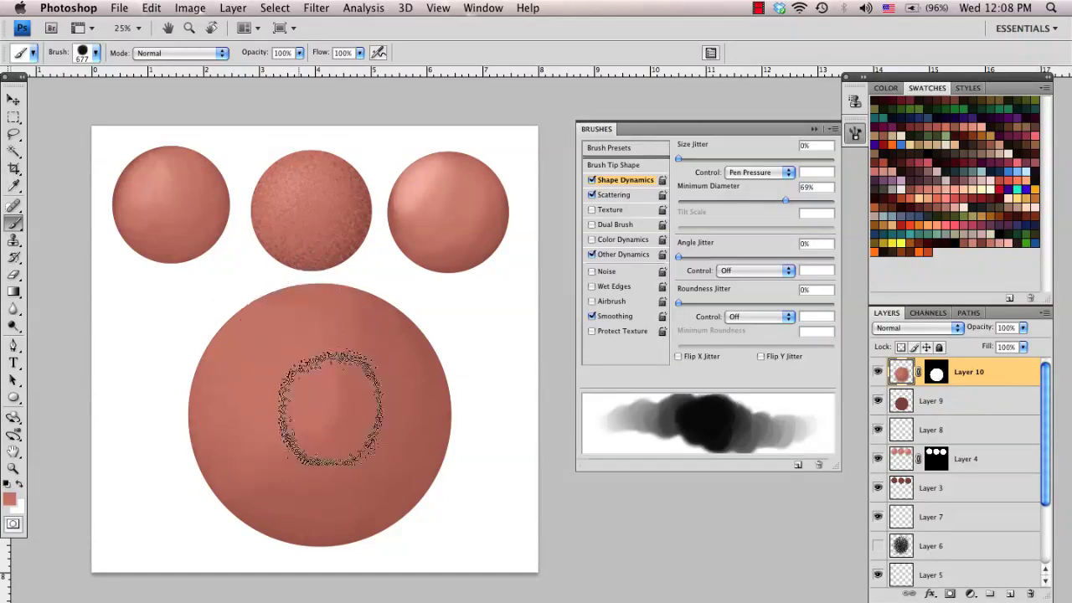
{"action": "left_click", "coordinate": [1008, 243]}
{"action": "left_click_drag", "start_coordinate": [243, 335], "coordinate": [263, 357]}
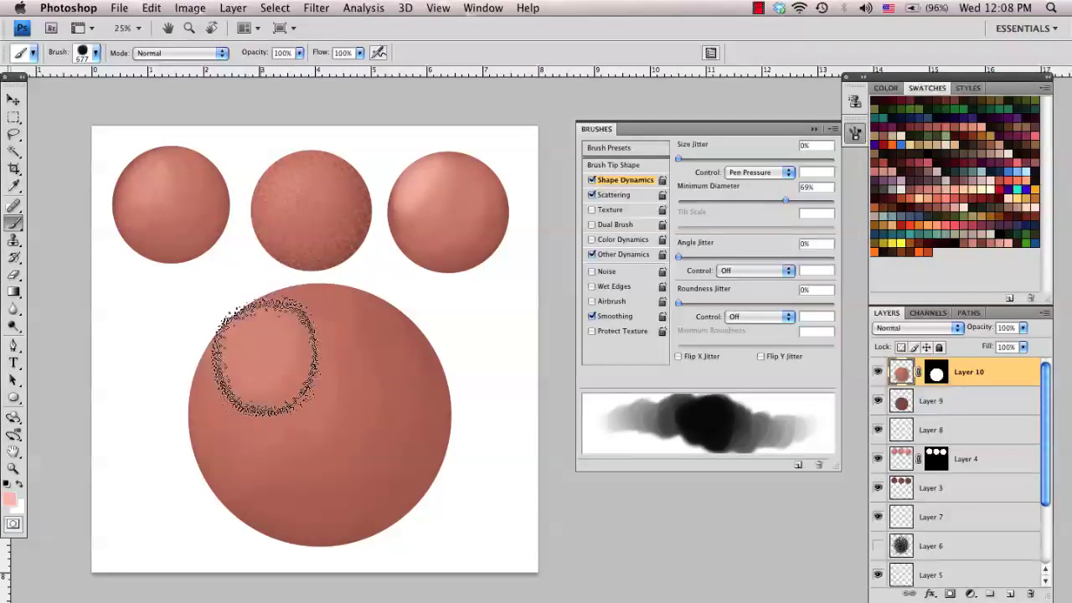
Build up the light pink highlight across the sphere's upper left, varying the brush size and finishing at 249 px.
{"action": "key", "text": "bracketleft"}
{"action": "key", "text": "bracketleft"}
{"action": "key", "text": "bracketleft"}
{"action": "key", "text": "bracketleft"}
{"action": "key", "text": "bracketleft"}
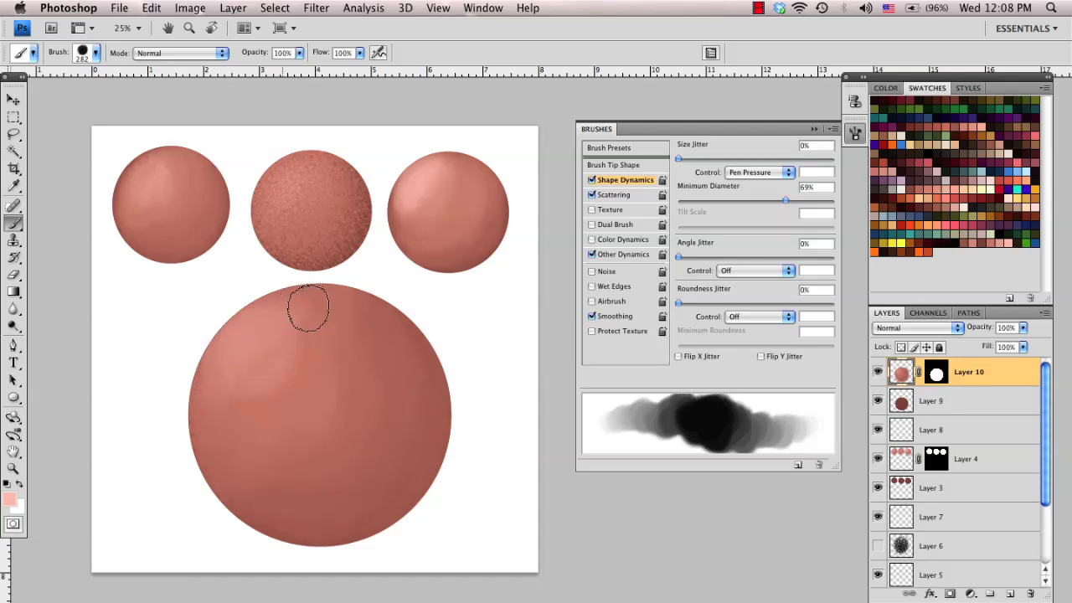
{"action": "left_click_drag", "start_coordinate": [257, 395], "coordinate": [290, 401]}
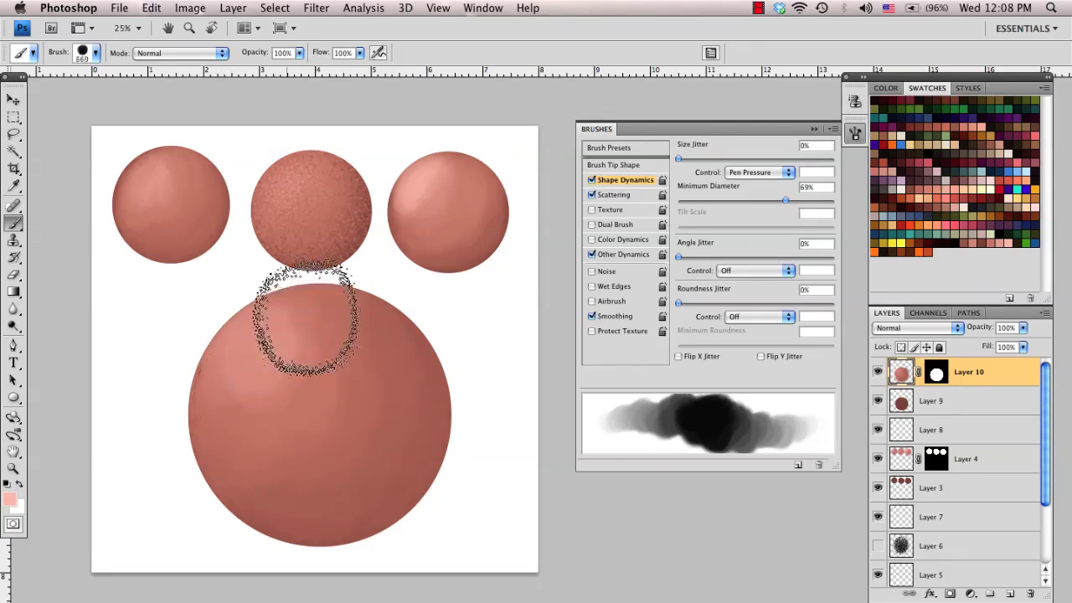
{"action": "mouse_move", "coordinate": [309, 323]}
{"action": "left_mouse_down"}
{"action": "mouse_move", "coordinate": [303, 362]}
{"action": "mouse_move", "coordinate": [245, 399]}
{"action": "mouse_move", "coordinate": [310, 335]}
{"action": "mouse_move", "coordinate": [333, 330]}
{"action": "mouse_move", "coordinate": [316, 401]}
{"action": "mouse_move", "coordinate": [233, 404]}
{"action": "left_mouse_up"}
{"action": "key", "text": "bracketleft"}
{"action": "key", "text": "bracketleft"}
{"action": "key", "text": "bracketleft"}
{"action": "key", "text": "bracketleft"}
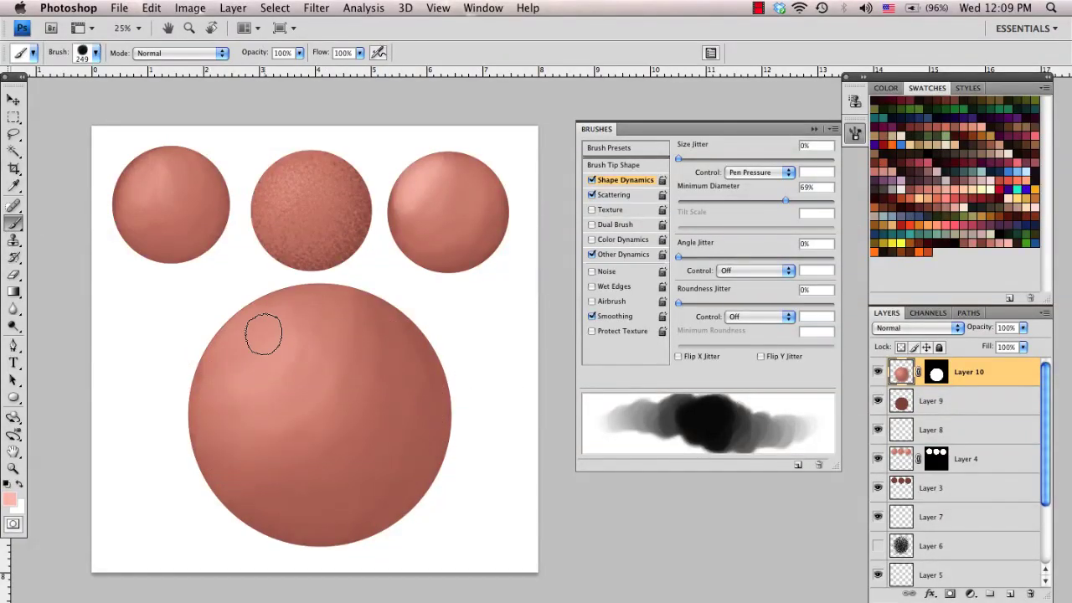
{"action": "mouse_move", "coordinate": [241, 340]}
{"action": "left_mouse_down"}
{"action": "mouse_move", "coordinate": [240, 360]}
{"action": "mouse_move", "coordinate": [253, 347]}
{"action": "left_mouse_up"}
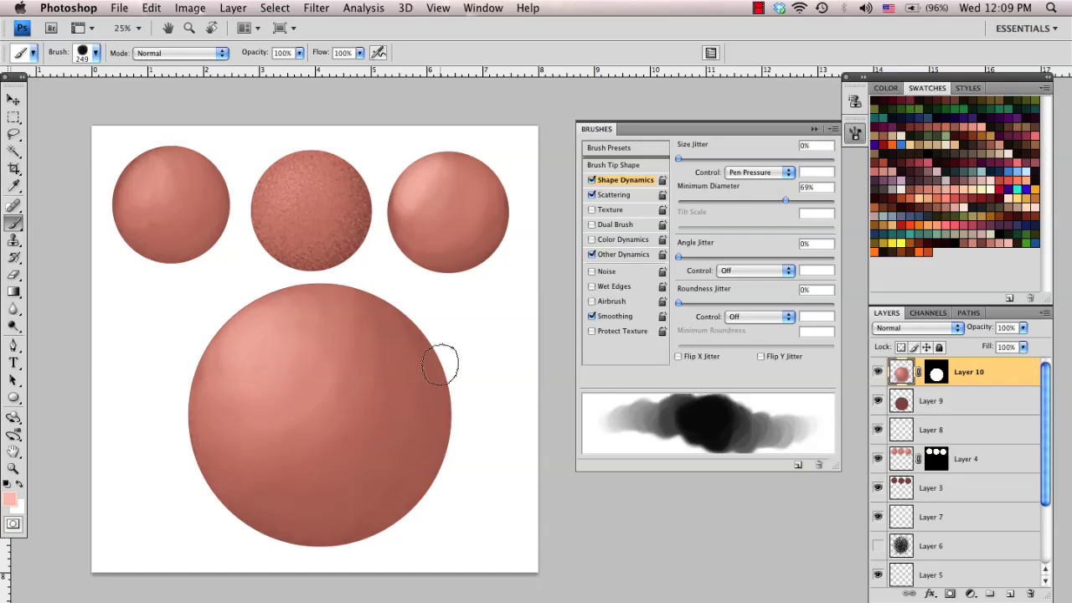
Paint a light pink rim light along the large sphere's lower-right edge with the 249 px brush.
{"action": "left_click_drag", "start_coordinate": [454, 385], "coordinate": [448, 363]}
{"action": "left_click_drag", "start_coordinate": [450, 404], "coordinate": [399, 500]}
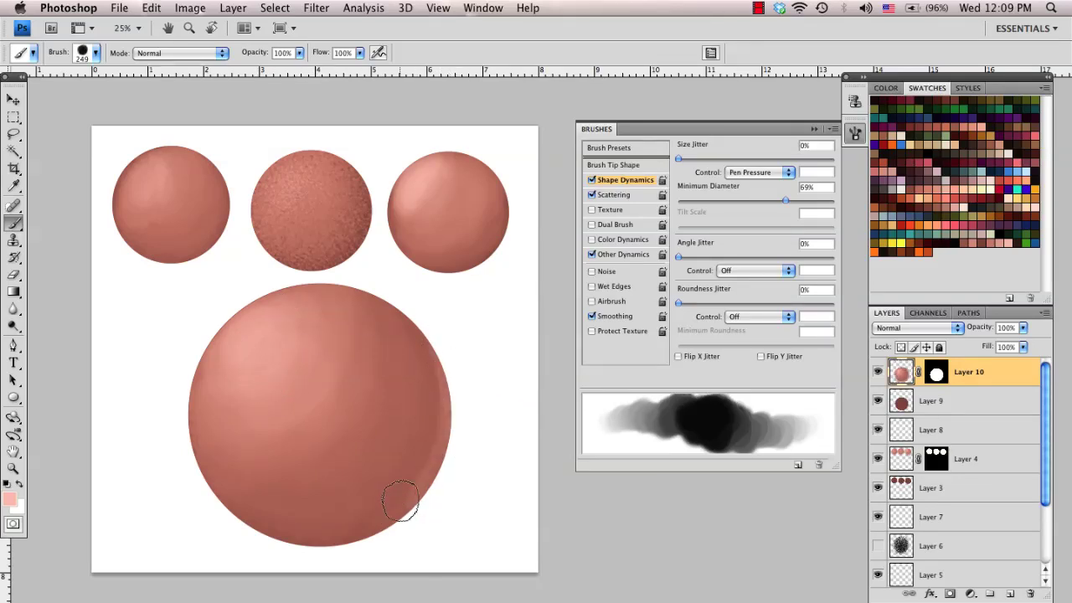
{"action": "key", "text": "super+z"}
{"action": "mouse_move", "coordinate": [430, 450]}
{"action": "left_mouse_down"}
{"action": "mouse_move", "coordinate": [418, 517]}
{"action": "mouse_move", "coordinate": [405, 501]}
{"action": "mouse_move", "coordinate": [454, 430]}
{"action": "mouse_move", "coordinate": [385, 507]}
{"action": "left_mouse_up"}
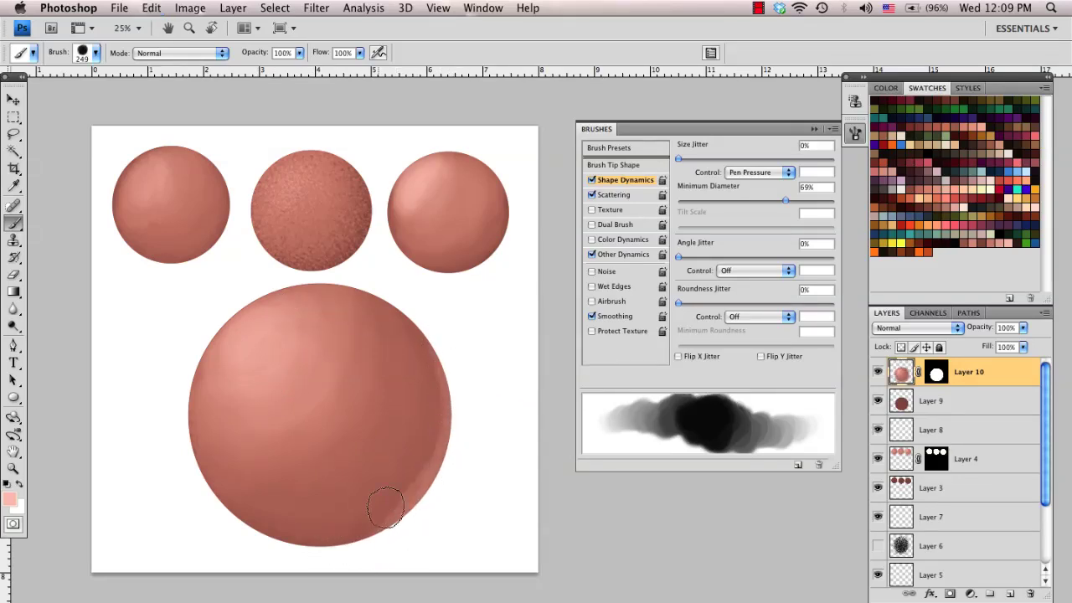
{"action": "mouse_move", "coordinate": [362, 552]}
{"action": "left_mouse_down"}
{"action": "mouse_move", "coordinate": [438, 464]}
{"action": "mouse_move", "coordinate": [294, 560]}
{"action": "left_mouse_up"}
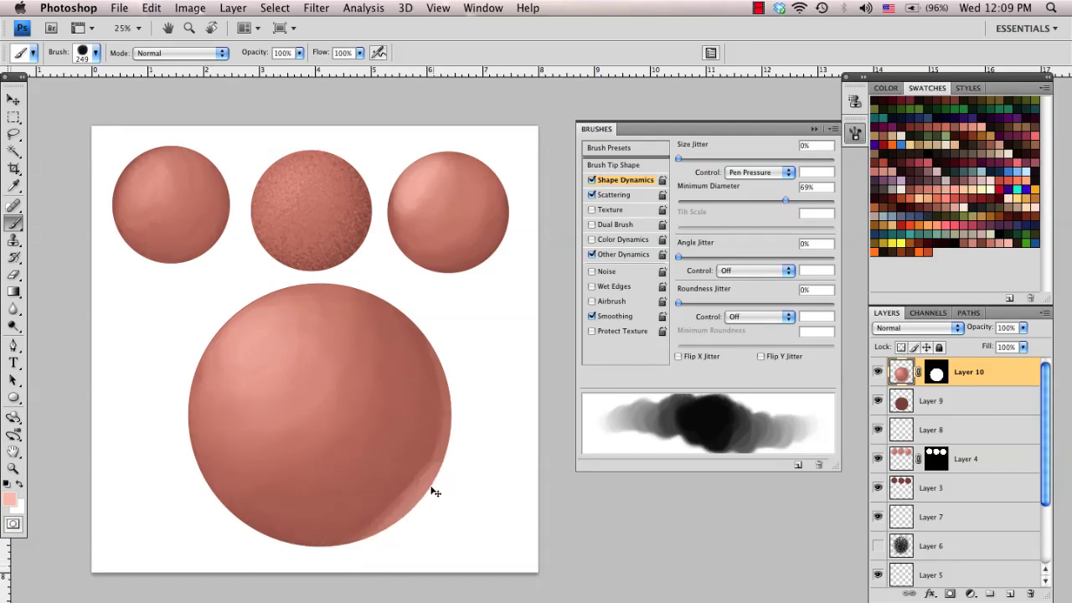
{"action": "left_click_drag", "start_coordinate": [434, 491], "coordinate": [396, 530]}
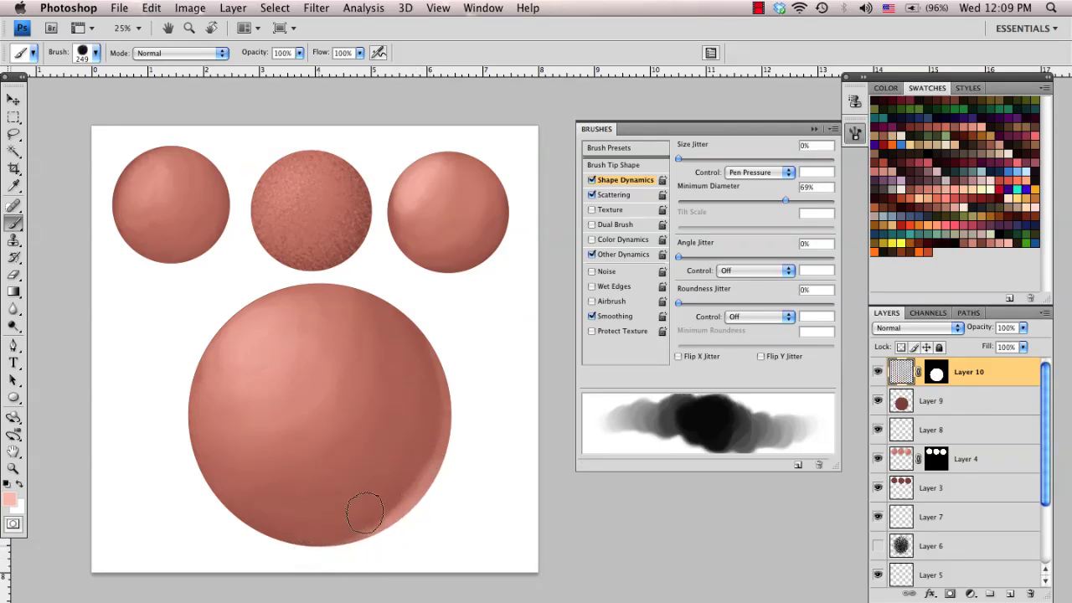
Soften the inner edge of the rim light with a skin tone sampled beside it.
{"action": "left_click", "coordinate": [376, 515], "text": "alt"}
{"action": "mouse_move", "coordinate": [405, 487]}
{"action": "left_mouse_down"}
{"action": "mouse_move", "coordinate": [431, 425]}
{"action": "mouse_move", "coordinate": [356, 519]}
{"action": "mouse_move", "coordinate": [431, 424]}
{"action": "mouse_move", "coordinate": [425, 459]}
{"action": "mouse_move", "coordinate": [433, 438]}
{"action": "mouse_move", "coordinate": [384, 503]}
{"action": "mouse_move", "coordinate": [426, 431]}
{"action": "left_mouse_up"}
{"action": "left_click_drag", "start_coordinate": [343, 532], "coordinate": [434, 428]}
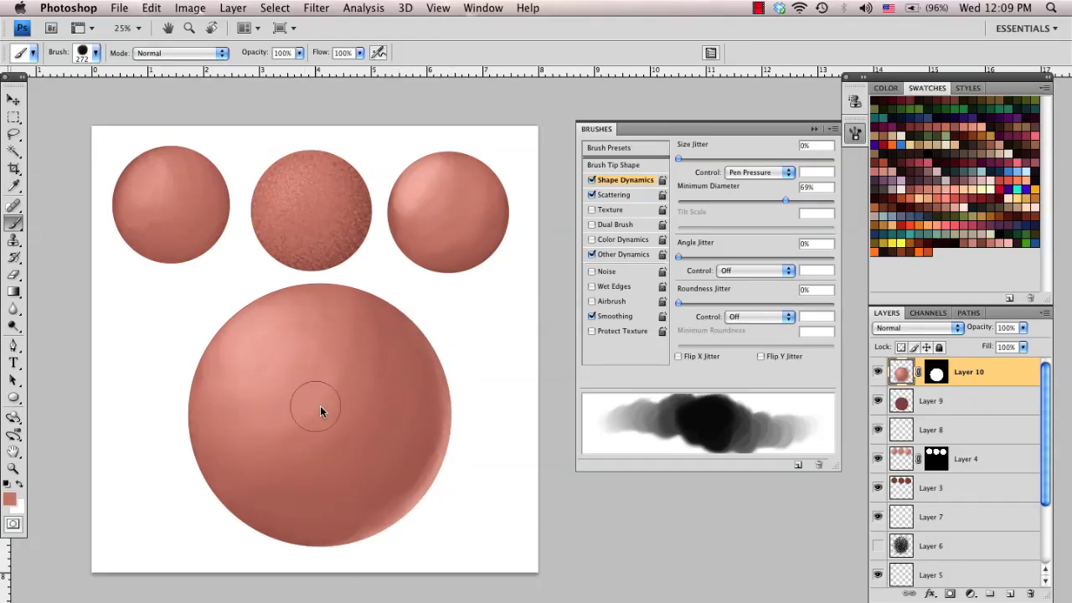
Blend a sampled light skin tone through the middle of the sphere, enlarging the brush to 511 px.
{"action": "left_click_drag", "start_coordinate": [321, 410], "coordinate": [332, 387]}
{"action": "left_click", "coordinate": [332, 368], "text": "alt"}
{"action": "mouse_move", "coordinate": [334, 350]}
{"action": "left_mouse_down"}
{"action": "mouse_move", "coordinate": [308, 412]}
{"action": "mouse_move", "coordinate": [244, 434]}
{"action": "left_mouse_up"}
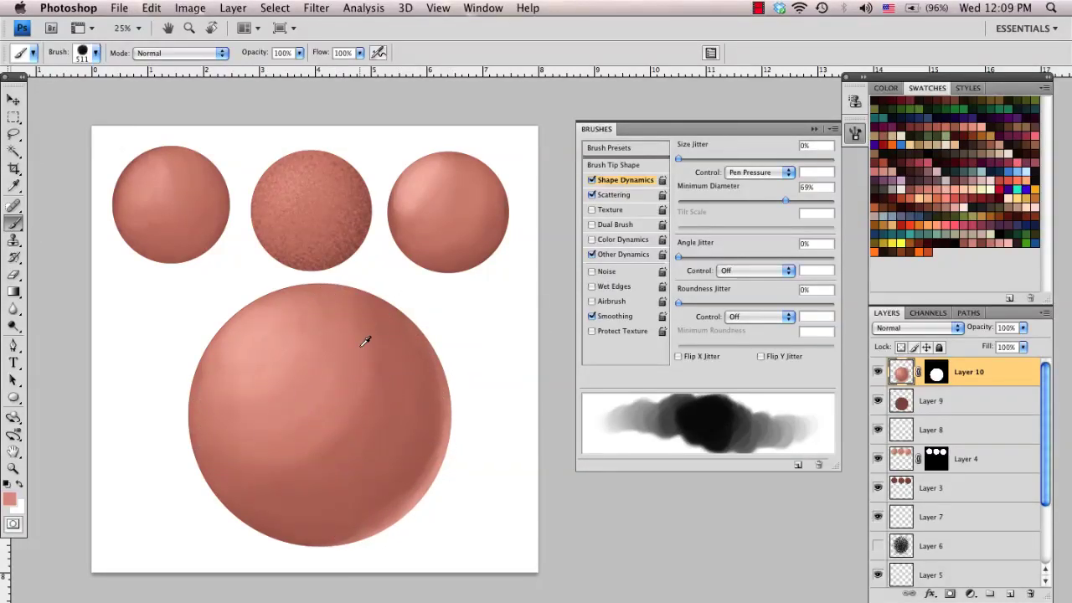
Load the saved 380 px skin brush, enlarge it to 589 px and brush a sampled light tone down the sphere's middle.
{"action": "left_click", "coordinate": [95, 53]}
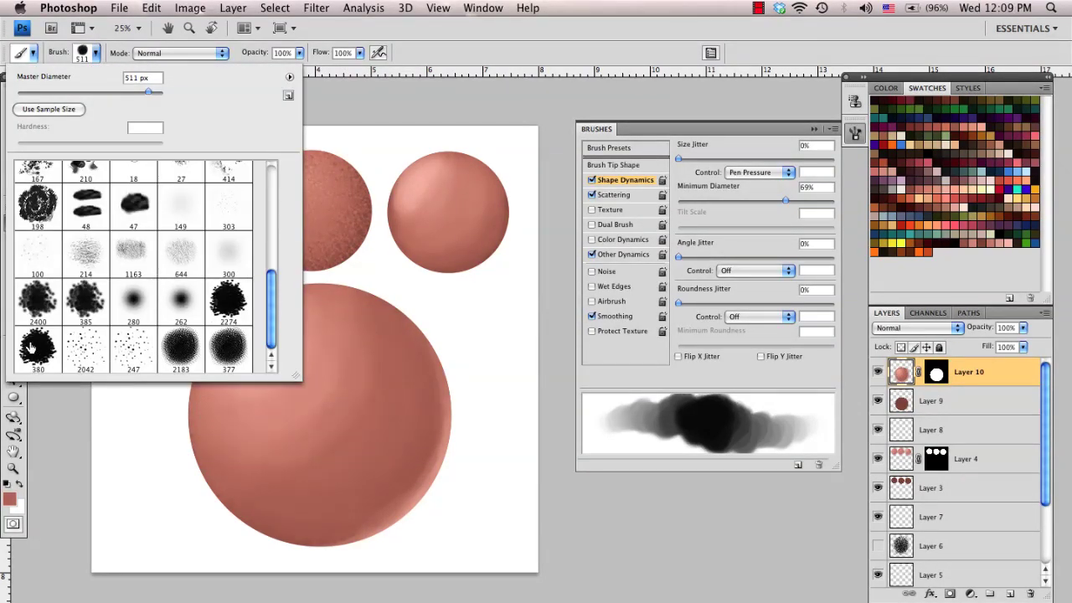
{"action": "double_click", "coordinate": [30, 346]}
{"action": "left_click", "coordinate": [318, 363], "text": "alt"}
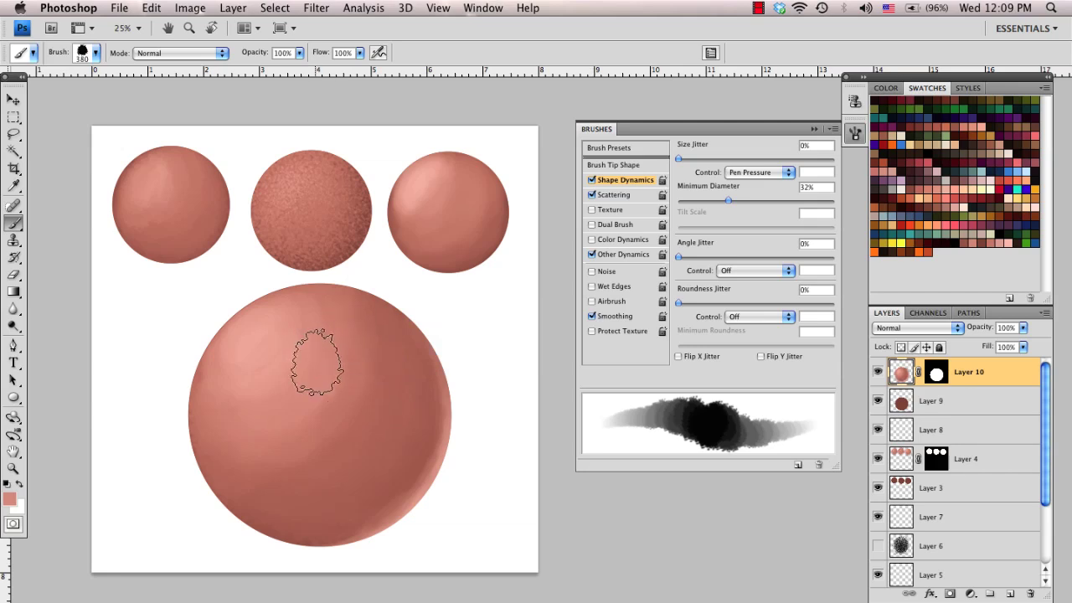
{"action": "key", "text": "bracketright"}
{"action": "key", "text": "bracketright"}
{"action": "mouse_move", "coordinate": [330, 327]}
{"action": "left_mouse_down"}
{"action": "mouse_move", "coordinate": [335, 376]}
{"action": "mouse_move", "coordinate": [317, 401]}
{"action": "mouse_move", "coordinate": [262, 419]}
{"action": "mouse_move", "coordinate": [341, 362]}
{"action": "mouse_move", "coordinate": [343, 321]}
{"action": "mouse_move", "coordinate": [332, 404]}
{"action": "mouse_move", "coordinate": [257, 443]}
{"action": "mouse_move", "coordinate": [337, 437]}
{"action": "mouse_move", "coordinate": [369, 350]}
{"action": "mouse_move", "coordinate": [363, 318]}
{"action": "mouse_move", "coordinate": [376, 392]}
{"action": "mouse_move", "coordinate": [352, 431]}
{"action": "mouse_move", "coordinate": [373, 331]}
{"action": "mouse_move", "coordinate": [357, 423]}
{"action": "mouse_move", "coordinate": [241, 437]}
{"action": "mouse_move", "coordinate": [249, 454]}
{"action": "mouse_move", "coordinate": [371, 402]}
{"action": "mouse_move", "coordinate": [370, 327]}
{"action": "mouse_move", "coordinate": [359, 434]}
{"action": "left_mouse_up"}
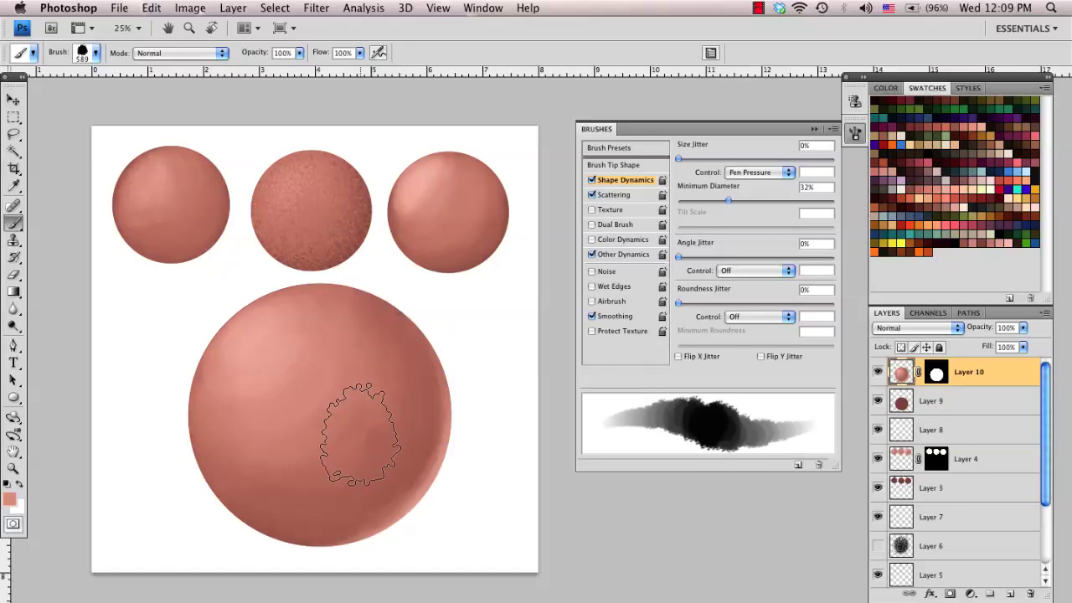
Smooth the transitions between light and shadow on the large sphere using sampled skin tones and the 786 px brush.
{"action": "left_click", "coordinate": [390, 406], "text": "alt"}
{"action": "mouse_move", "coordinate": [386, 391]}
{"action": "left_mouse_down"}
{"action": "mouse_move", "coordinate": [340, 474]}
{"action": "mouse_move", "coordinate": [397, 391]}
{"action": "mouse_move", "coordinate": [357, 431]}
{"action": "mouse_move", "coordinate": [383, 438]}
{"action": "left_mouse_up"}
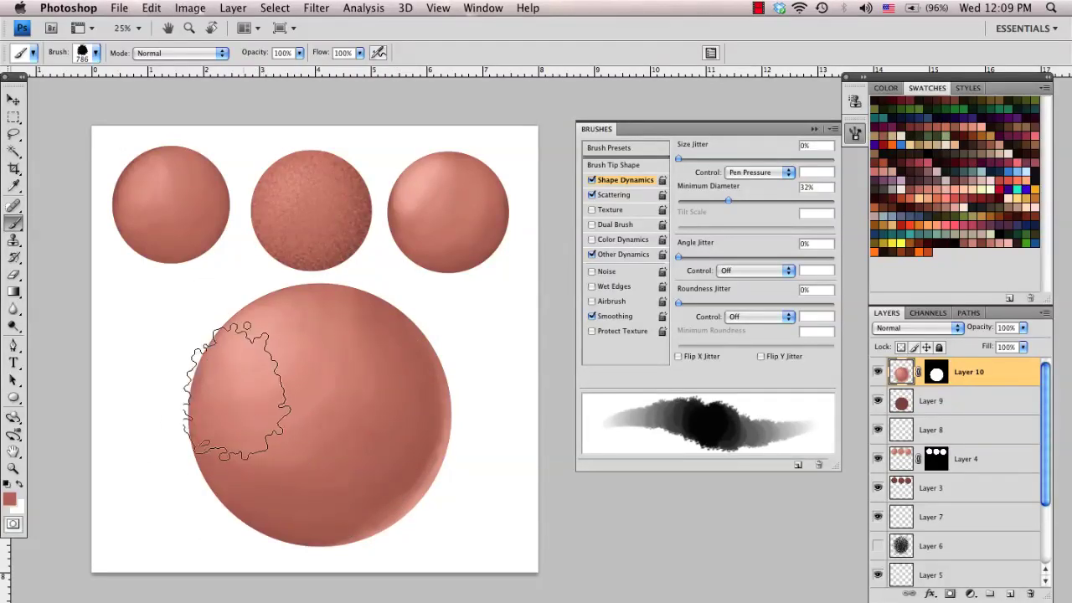
{"action": "left_click", "coordinate": [232, 398], "text": "alt"}
{"action": "mouse_move", "coordinate": [212, 404]}
{"action": "left_mouse_down"}
{"action": "mouse_move", "coordinate": [254, 472]}
{"action": "mouse_move", "coordinate": [319, 447]}
{"action": "left_mouse_up"}
{"action": "left_click", "coordinate": [363, 364], "text": "alt"}
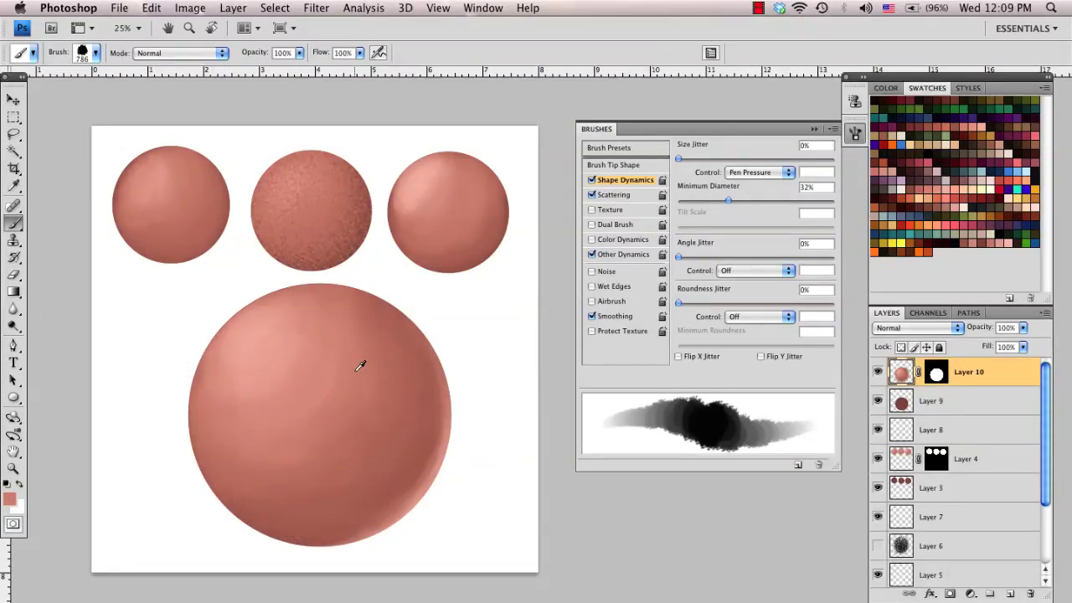
{"action": "mouse_move", "coordinate": [380, 381]}
{"action": "left_mouse_down"}
{"action": "mouse_move", "coordinate": [375, 326]}
{"action": "mouse_move", "coordinate": [400, 366]}
{"action": "mouse_move", "coordinate": [372, 433]}
{"action": "mouse_move", "coordinate": [393, 452]}
{"action": "mouse_move", "coordinate": [370, 493]}
{"action": "mouse_move", "coordinate": [314, 510]}
{"action": "left_mouse_up"}
{"action": "left_click", "coordinate": [324, 534], "text": "alt"}
Load the saved 247 px speckle brush and set the foreground color to pale pink f8dfd5.
{"action": "left_click", "coordinate": [95, 52]}
{"action": "left_click", "coordinate": [133, 348]}
{"action": "key", "text": "Return"}
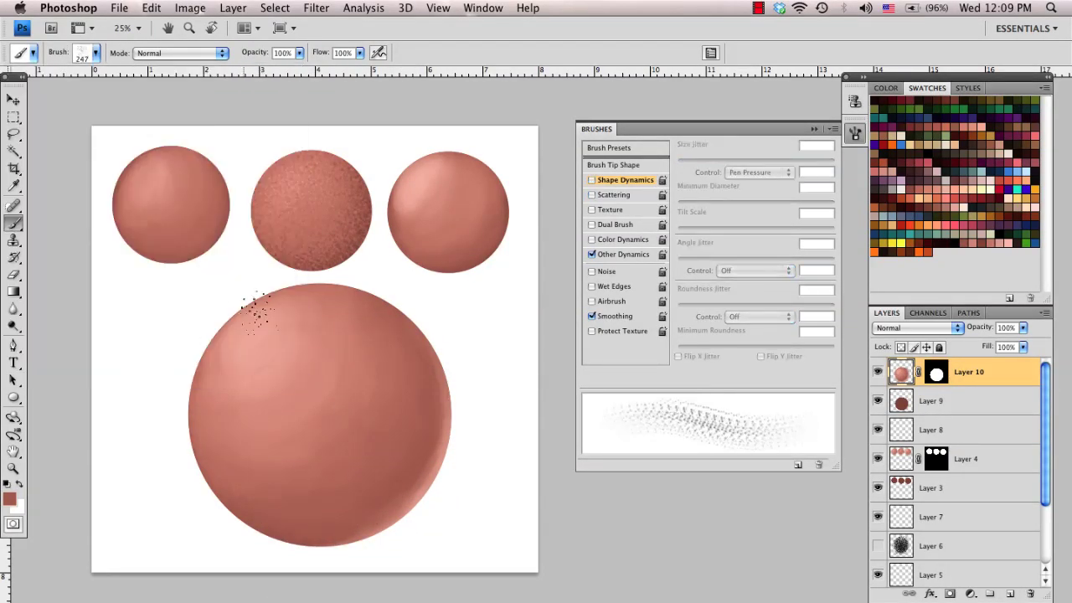
{"action": "left_click", "coordinate": [10, 500]}
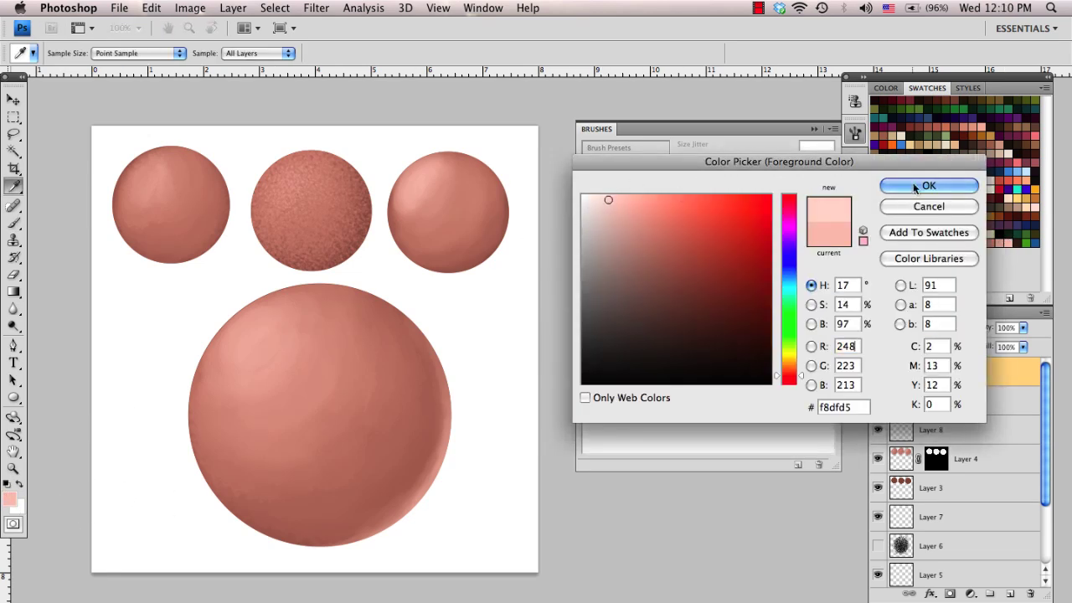
{"action": "left_click", "coordinate": [914, 185]}
Stipple pale and white speckles on the sphere's upper-left highlight at 192 px, turning Other Dynamics off for stronger dots and back on.
{"action": "left_click_drag", "start_coordinate": [277, 351], "coordinate": [277, 348]}
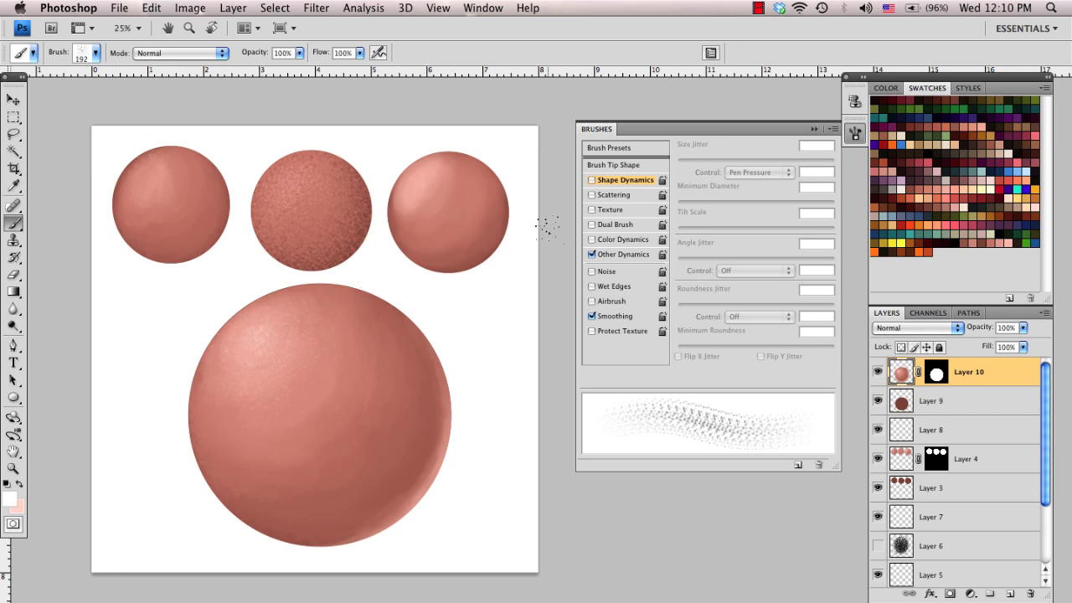
{"action": "left_click", "coordinate": [592, 255]}
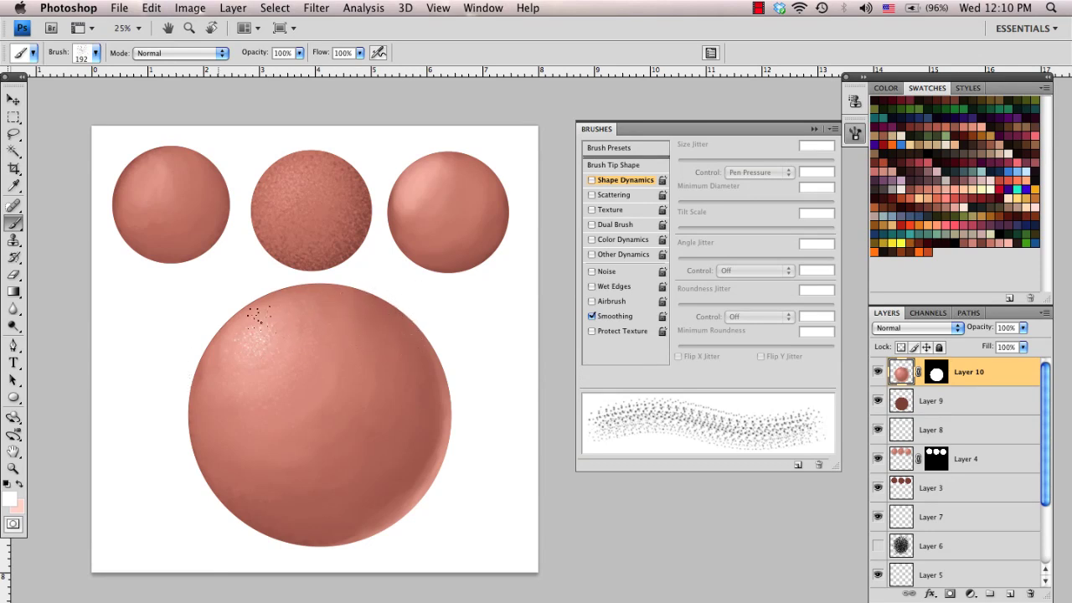
{"action": "left_click", "coordinate": [600, 252]}
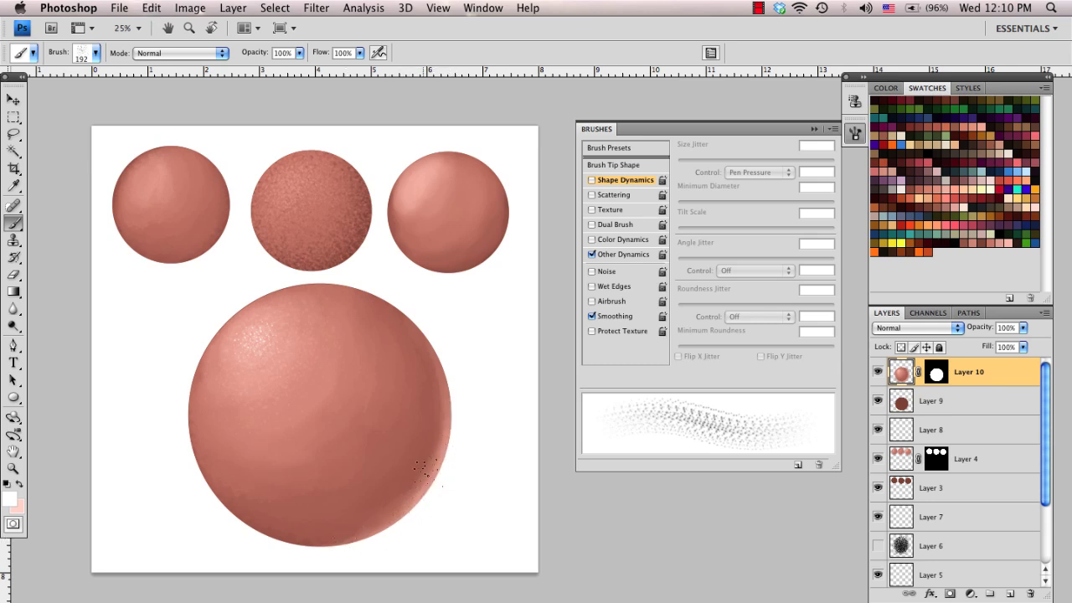
Add a new layer directly beneath Layer 10 and load the soft 27 px brush.
{"action": "left_click", "coordinate": [1010, 594]}
{"action": "left_click_drag", "start_coordinate": [902, 402], "coordinate": [902, 415]}
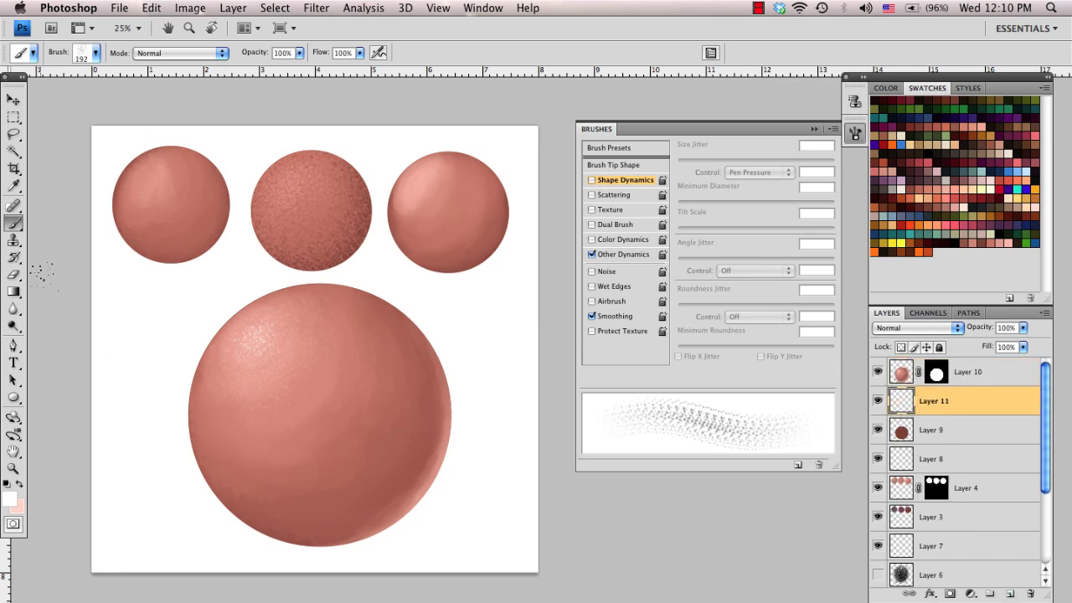
{"action": "left_click", "coordinate": [96, 53]}
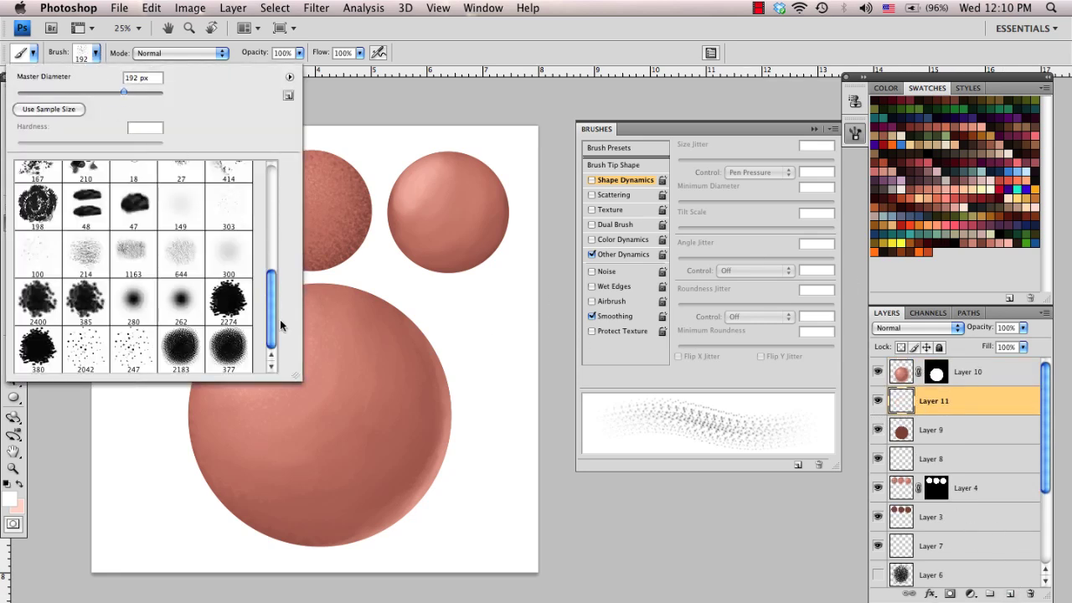
{"action": "left_click_drag", "start_coordinate": [269, 310], "coordinate": [266, 167]}
{"action": "double_click", "coordinate": [87, 232]}
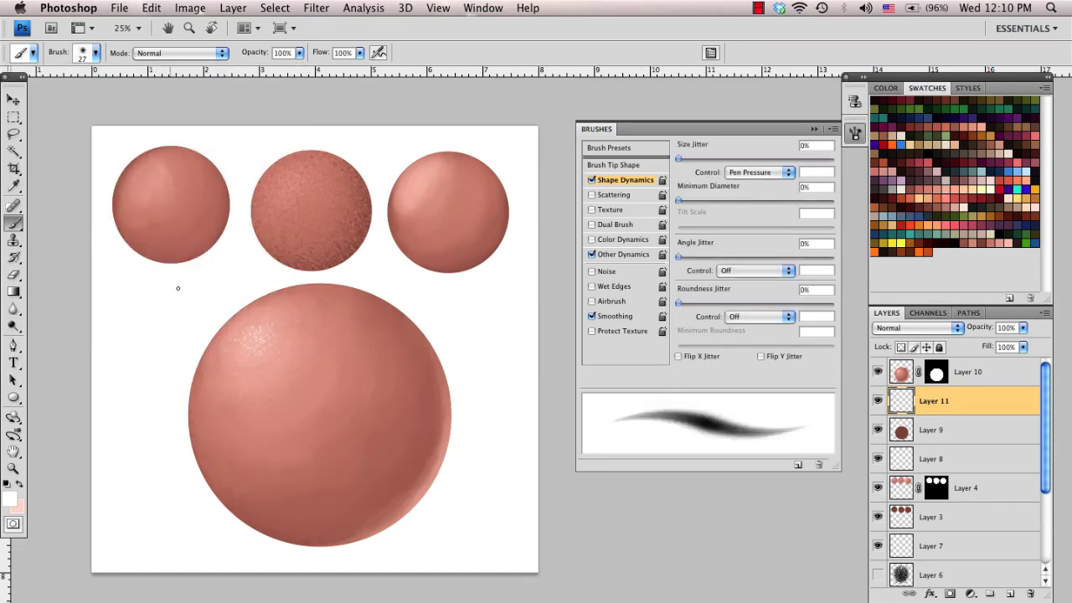
Paint a soft black ground shadow beneath the large sphere with the brush enlarged to 391 px, redoing the stroke until it fits.
{"action": "left_click_drag", "start_coordinate": [276, 520], "coordinate": [266, 520]}
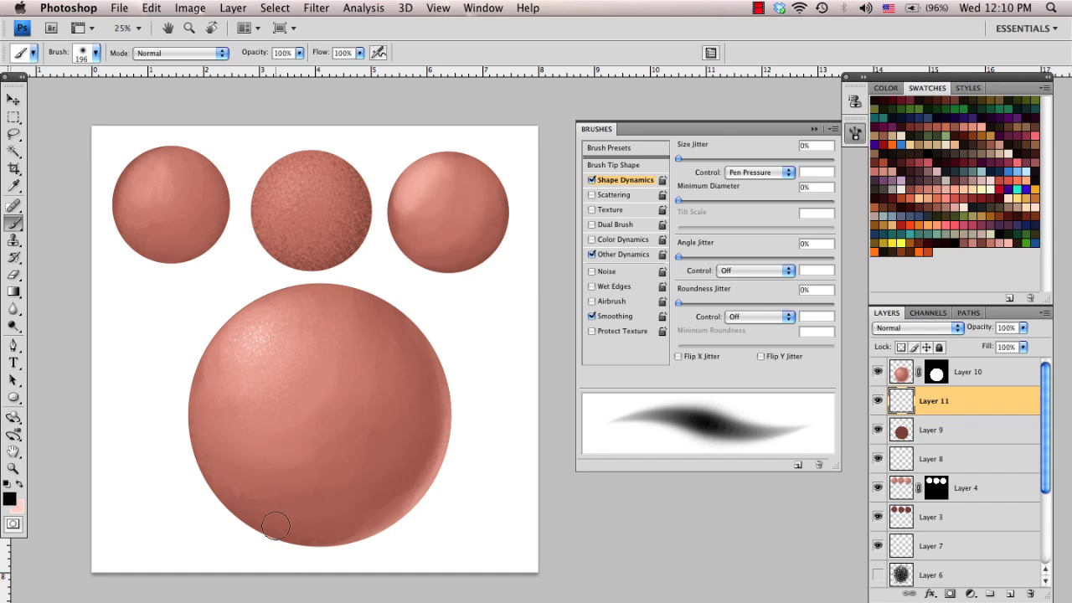
{"action": "mouse_move", "coordinate": [276, 525]}
{"action": "left_mouse_down"}
{"action": "mouse_move", "coordinate": [243, 539]}
{"action": "mouse_move", "coordinate": [387, 541]}
{"action": "left_mouse_up"}
{"action": "key", "text": "super+z"}
{"action": "mouse_move", "coordinate": [247, 544]}
{"action": "left_mouse_down"}
{"action": "mouse_move", "coordinate": [299, 551]}
{"action": "mouse_move", "coordinate": [410, 534]}
{"action": "left_mouse_up"}
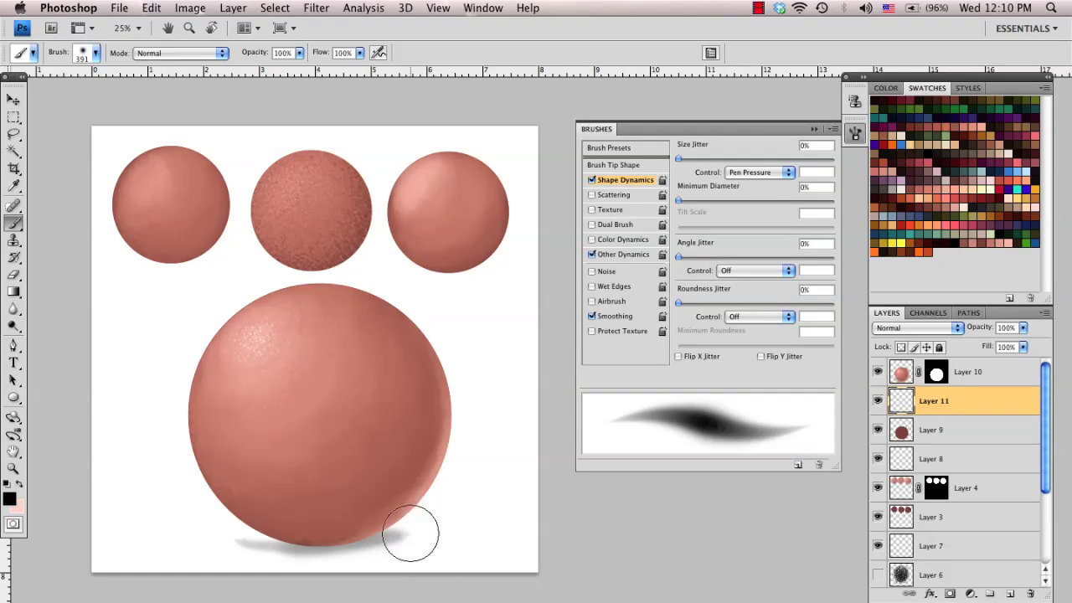
{"action": "key", "text": "super+z"}
{"action": "left_click_drag", "start_coordinate": [232, 541], "coordinate": [400, 536]}
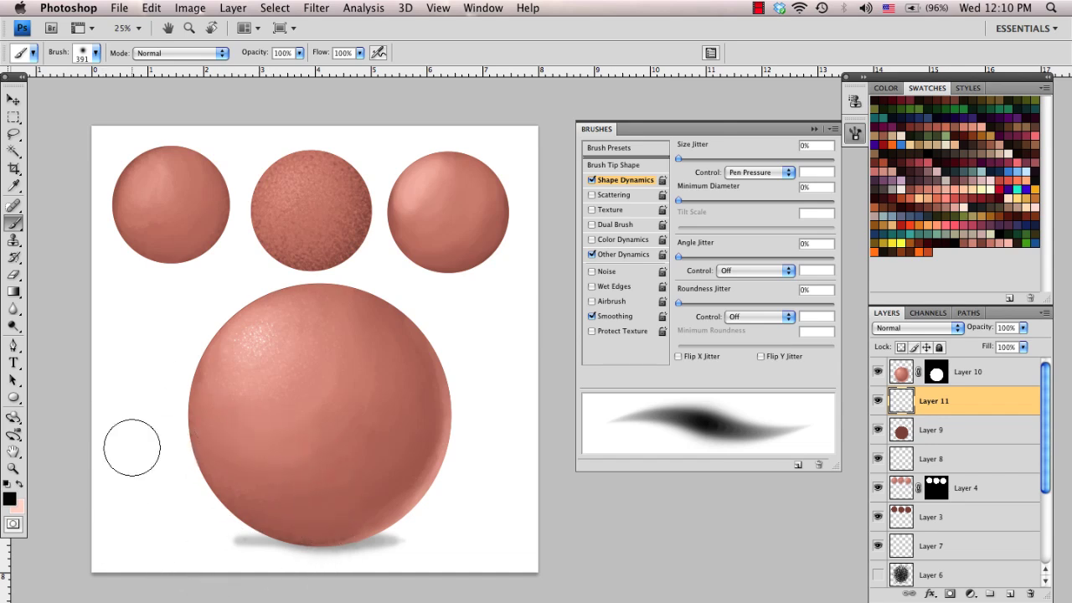
{"action": "left_click", "coordinate": [95, 53]}
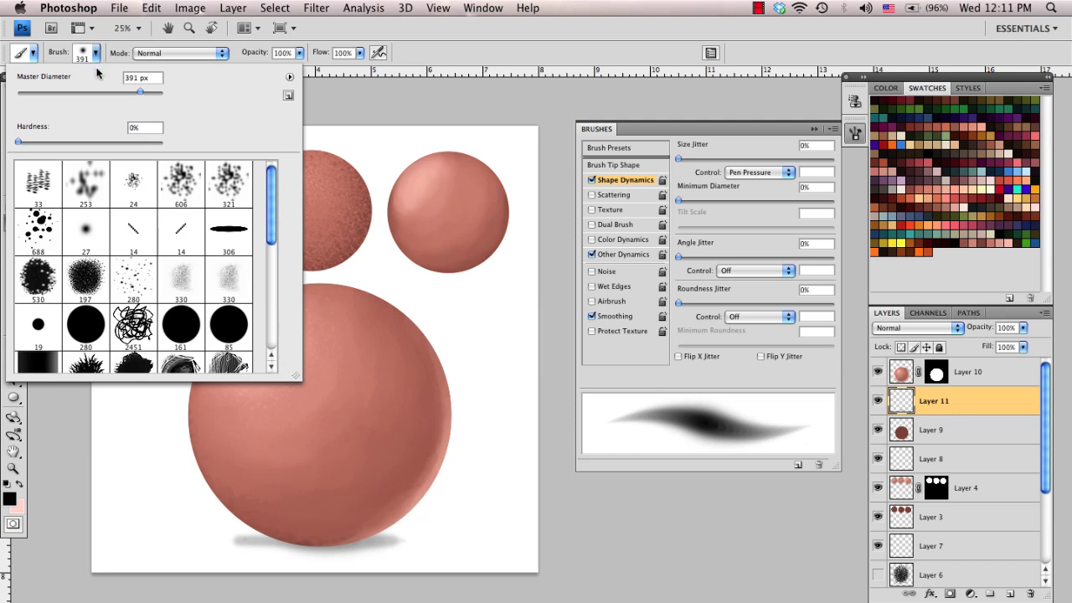
{"action": "left_click", "coordinate": [127, 10]}
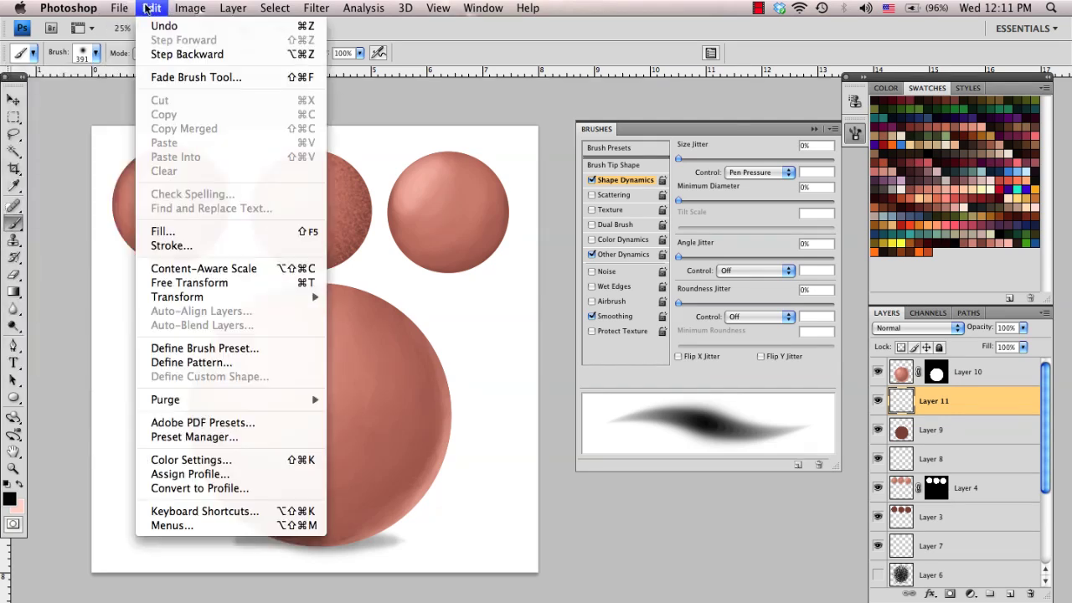
{"action": "left_click", "coordinate": [94, 51]}
Open the Preset Manager for brushes and select the 377, 247 and 380 px custom skin brushes together.
{"action": "left_click", "coordinate": [94, 52]}
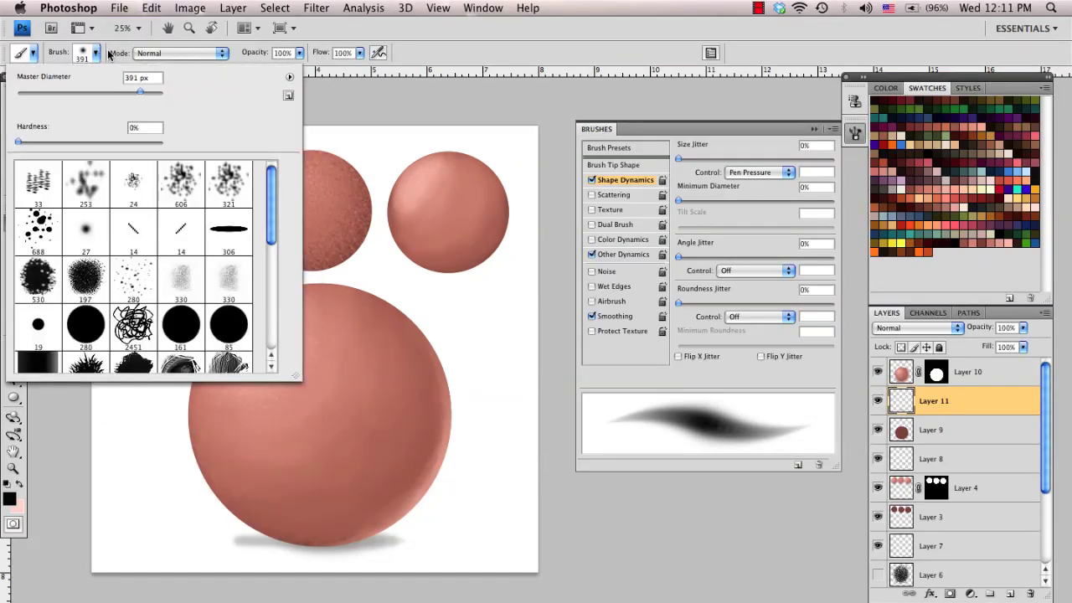
{"action": "left_click", "coordinate": [289, 77]}
{"action": "left_click", "coordinate": [289, 78]}
{"action": "left_click", "coordinate": [289, 77]}
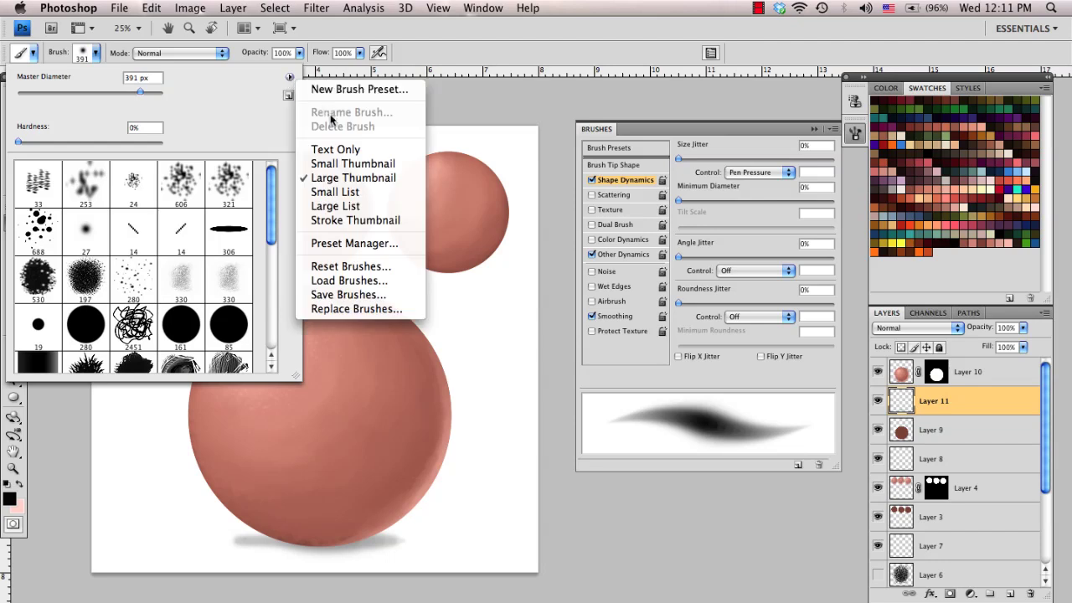
{"action": "left_click", "coordinate": [340, 243]}
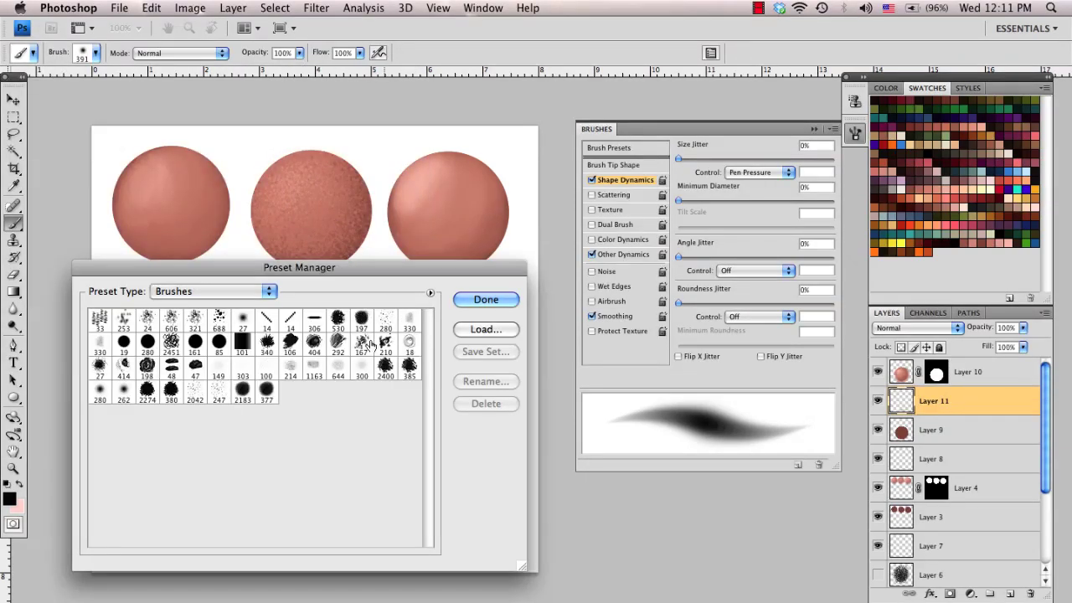
{"action": "left_click", "coordinate": [265, 394]}
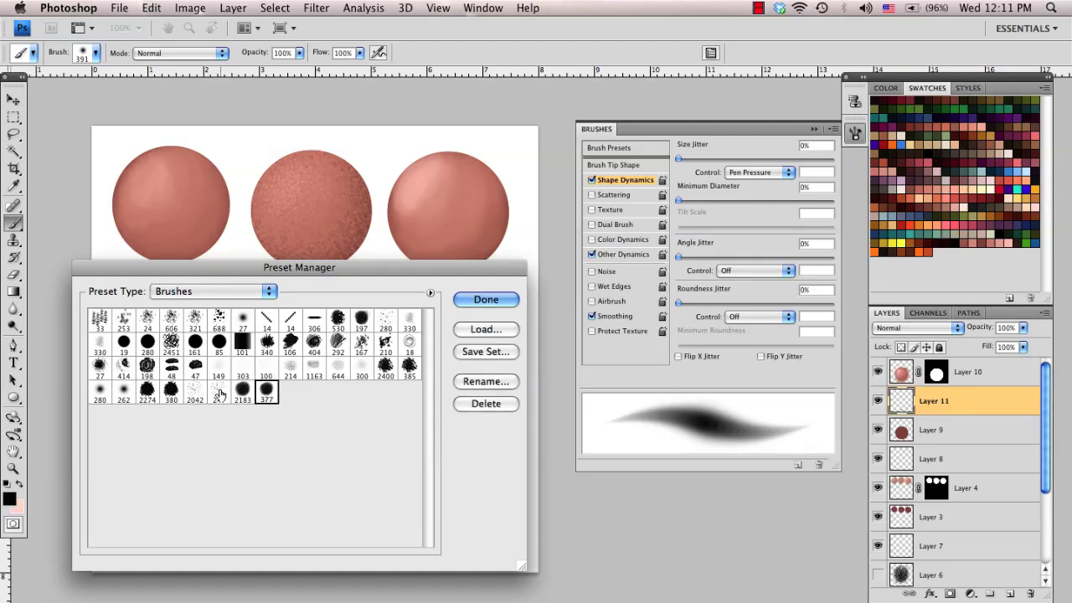
{"action": "left_click", "coordinate": [216, 393], "text": "super"}
{"action": "left_click", "coordinate": [173, 398], "text": "super"}
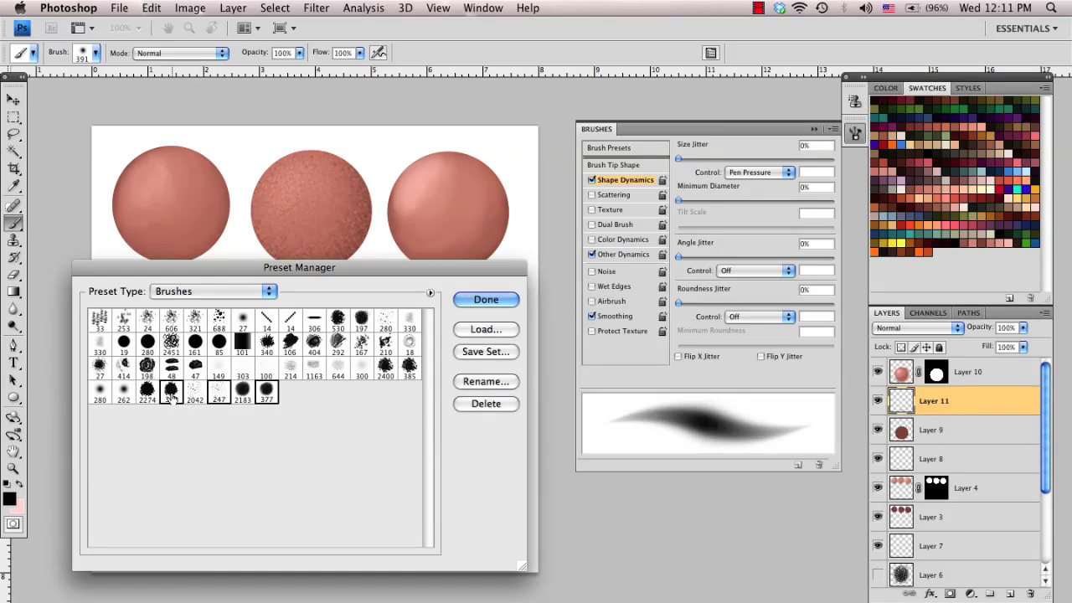
Save the selected brushes as a set named SkinPack on the Desktop and close the Preset Manager.
{"action": "left_click", "coordinate": [495, 353]}
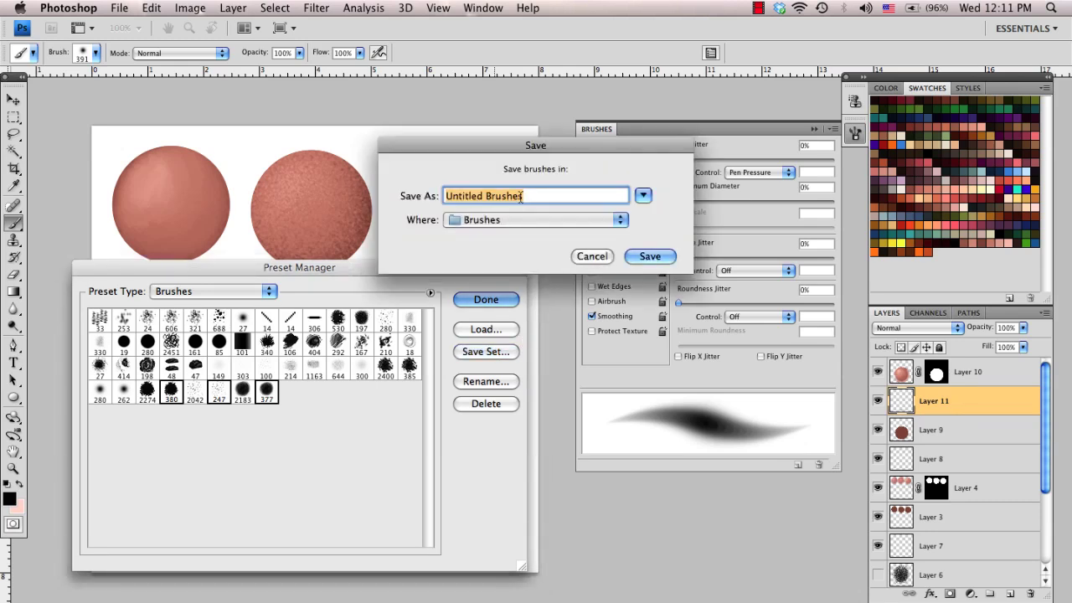
{"action": "type", "text": "SkinPack"}
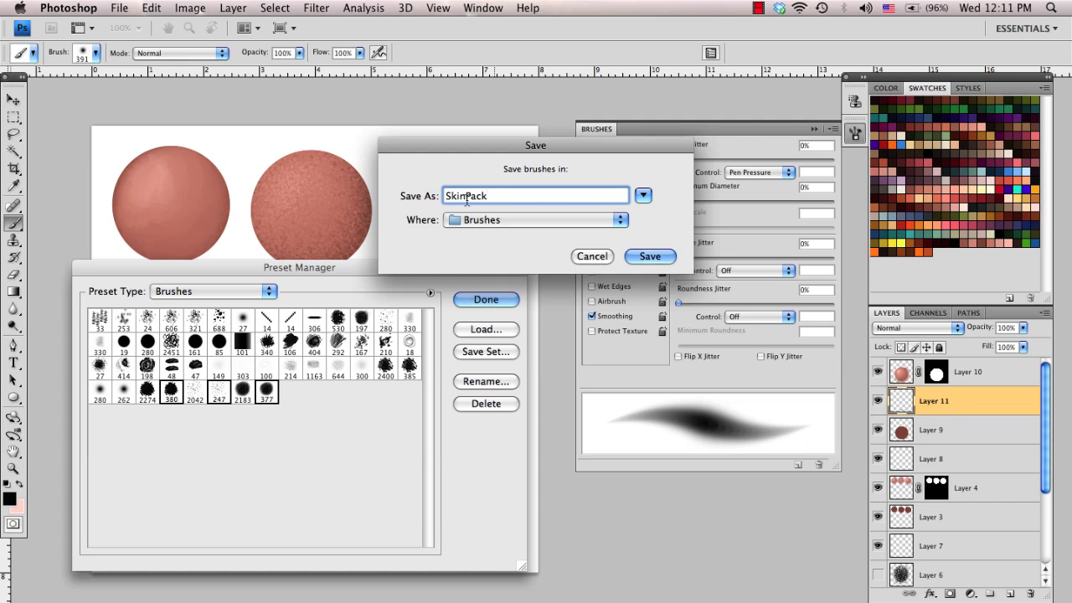
{"action": "left_click", "coordinate": [486, 219]}
{"action": "left_click", "coordinate": [485, 268]}
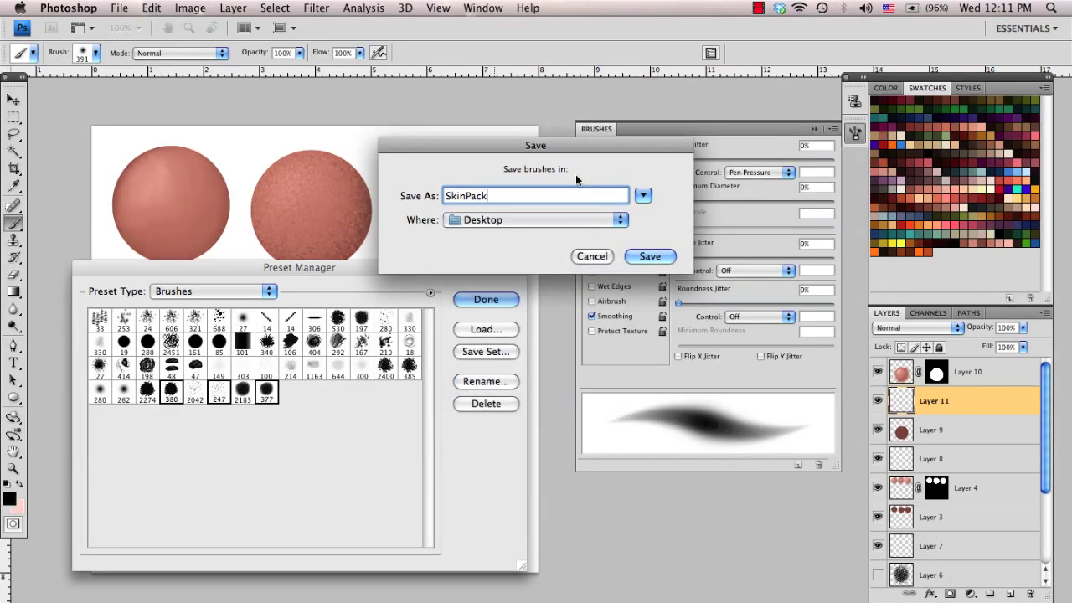
{"action": "left_click", "coordinate": [650, 256]}
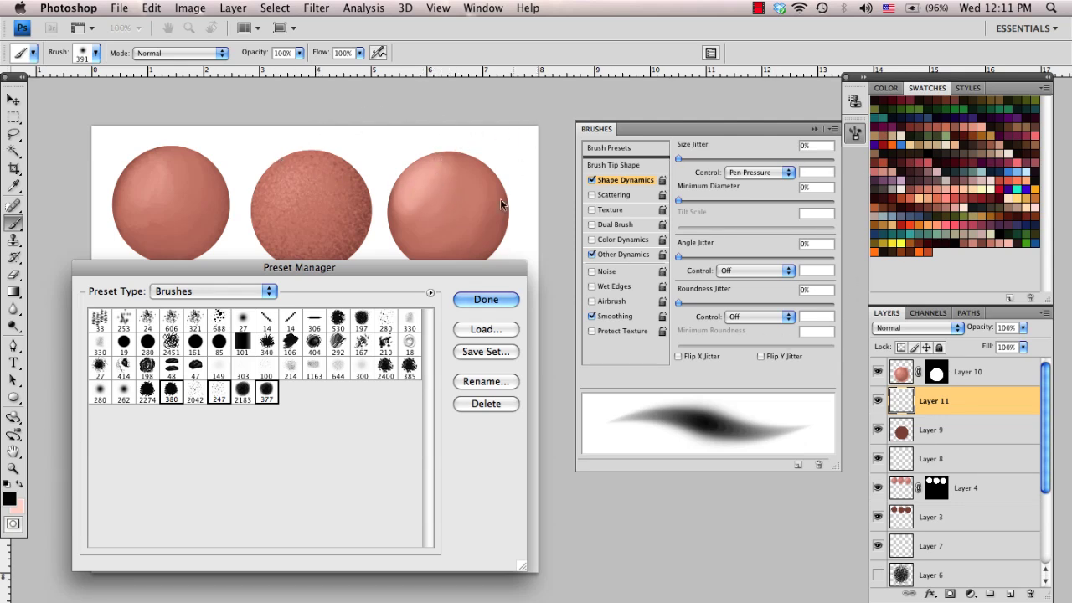
{"action": "left_click", "coordinate": [492, 307]}
Show the document in a standard window and move the SkinPack.abr file on the desktop next to it.
{"action": "key", "text": "f"}
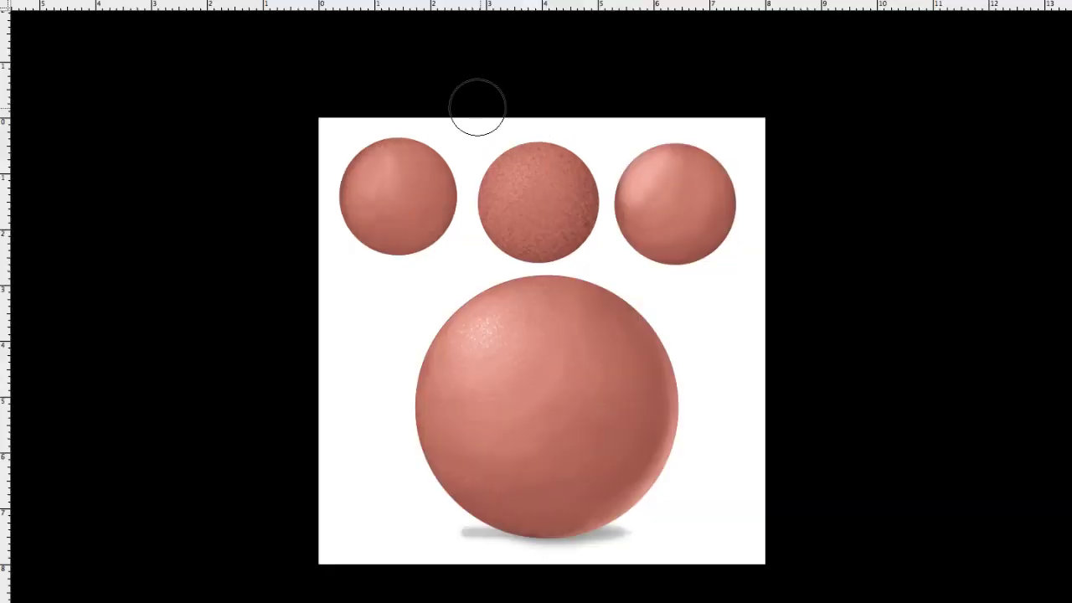
{"action": "key", "text": "f"}
{"action": "key", "text": "Tab"}
{"action": "left_click_drag", "start_coordinate": [806, 51], "coordinate": [558, 144]}
{"action": "left_click", "coordinate": [431, 81]}
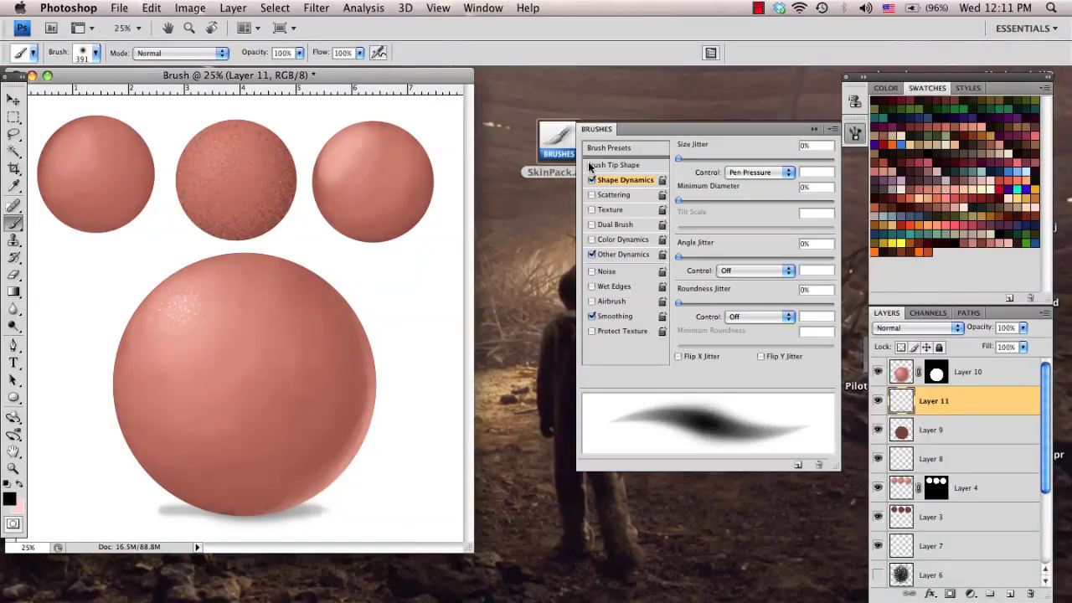
{"action": "left_click_drag", "start_coordinate": [554, 138], "coordinate": [514, 131]}
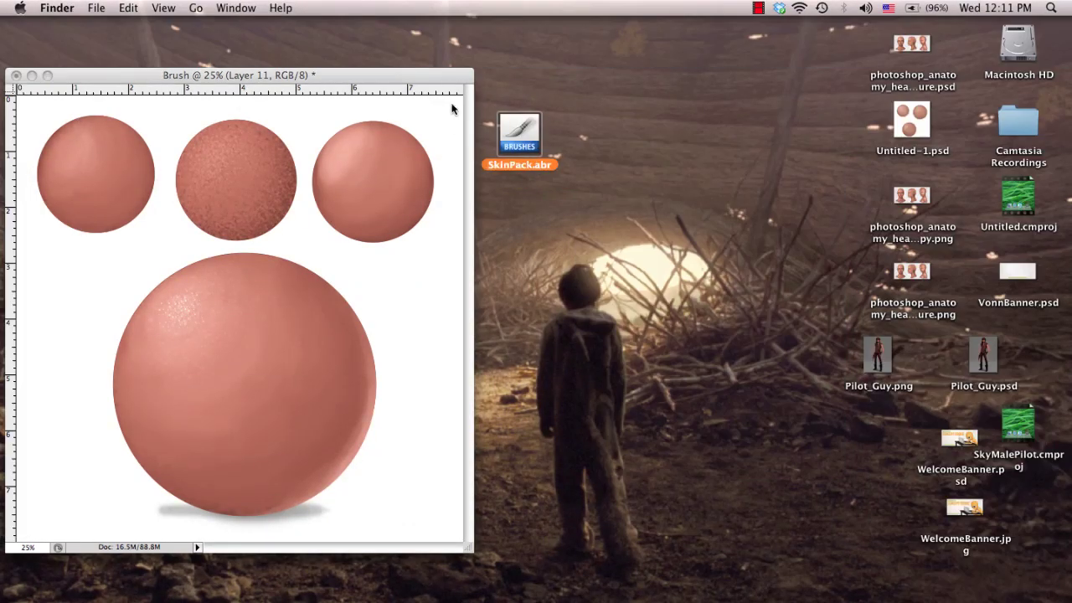
{"action": "left_click", "coordinate": [442, 77]}
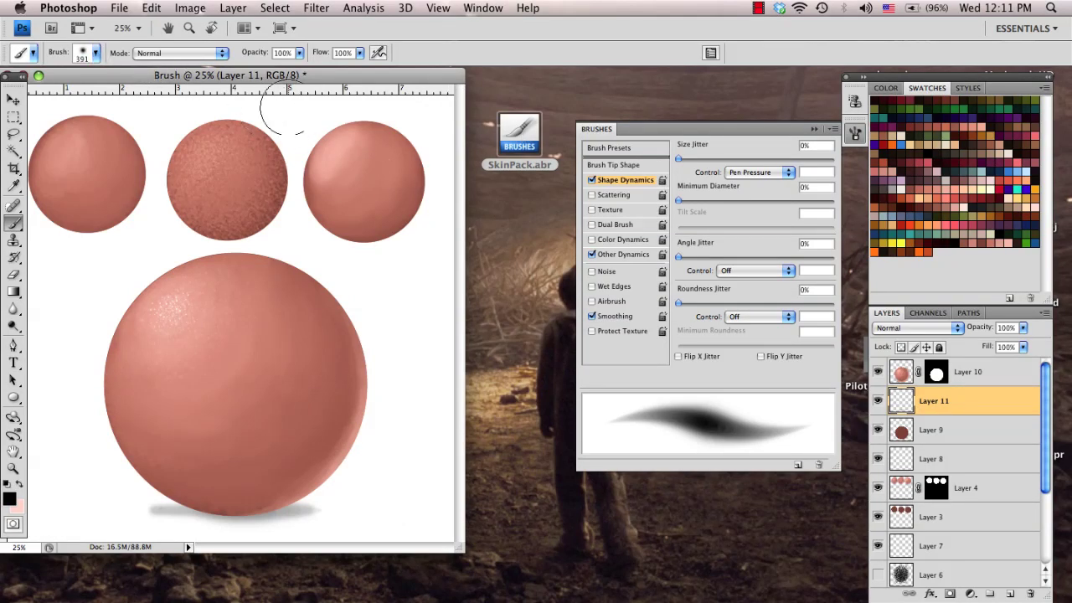
Start loading brushes, select SkinPack.abr on the Desktop, and leave the dialog without loading the file.
{"action": "left_click", "coordinate": [96, 52]}
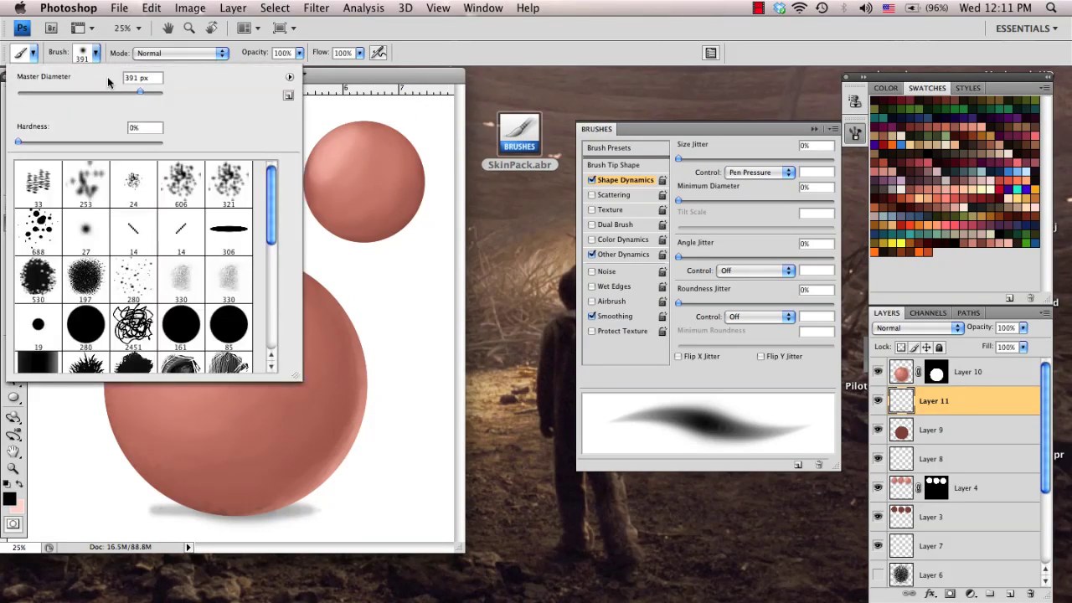
{"action": "left_click", "coordinate": [289, 78]}
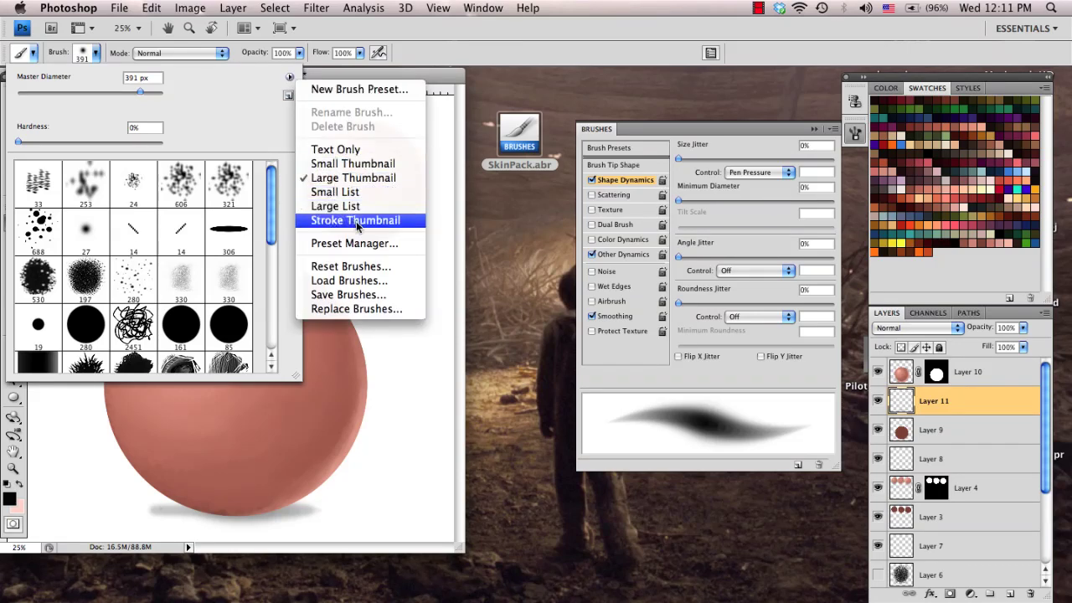
{"action": "left_click", "coordinate": [356, 279]}
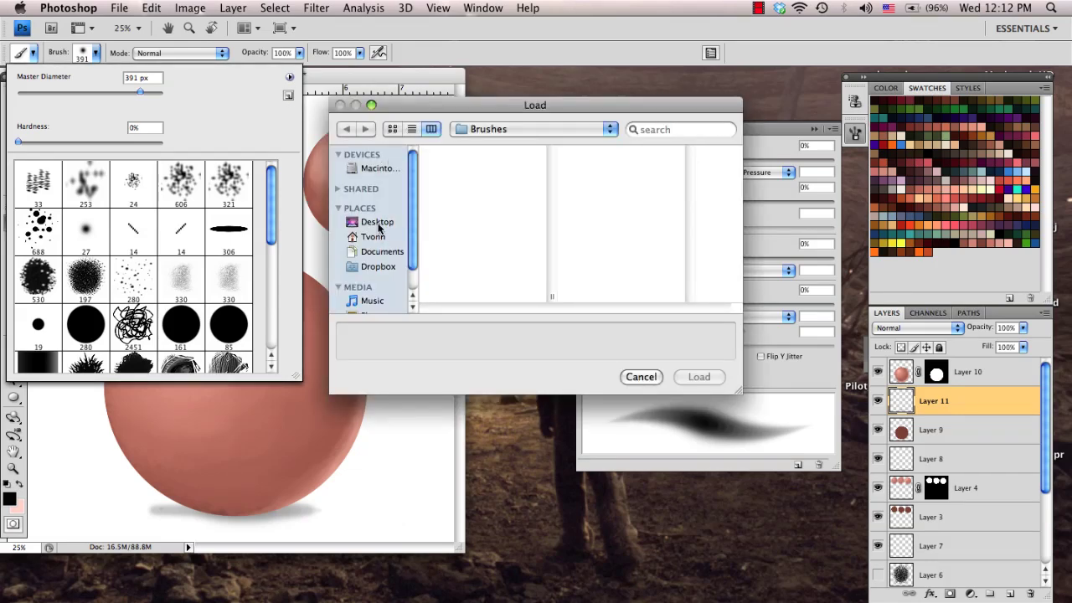
{"action": "left_click", "coordinate": [377, 223]}
{"action": "left_click", "coordinate": [478, 251]}
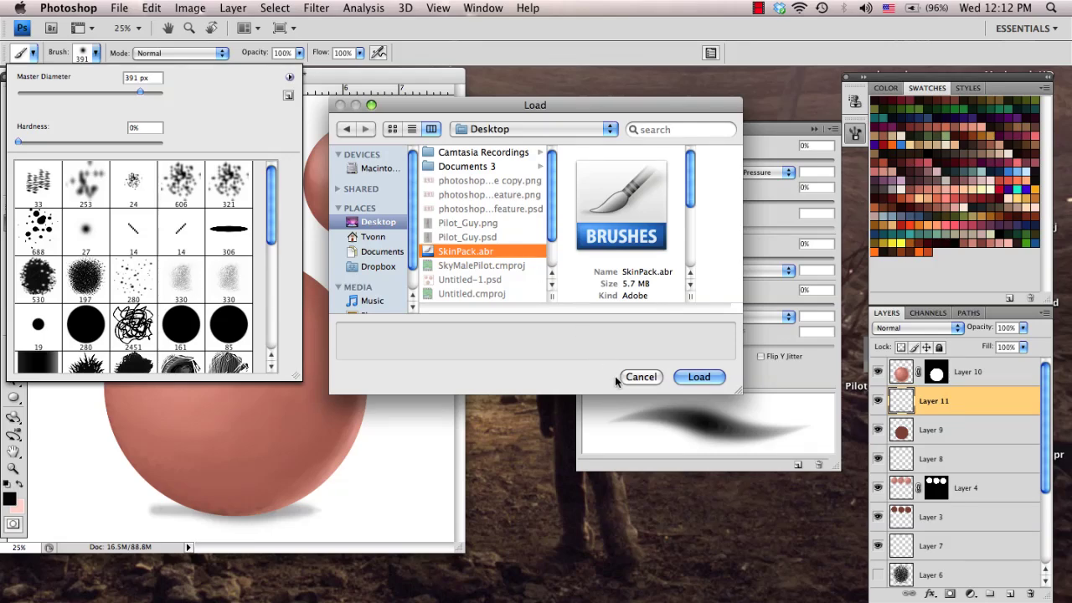
{"action": "mouse_move", "coordinate": [467, 107]}
{"action": "left_mouse_down"}
{"action": "mouse_move", "coordinate": [594, 131]}
{"action": "mouse_move", "coordinate": [563, 187]}
{"action": "mouse_move", "coordinate": [534, 181]}
{"action": "mouse_move", "coordinate": [537, 171]}
{"action": "left_mouse_up"}
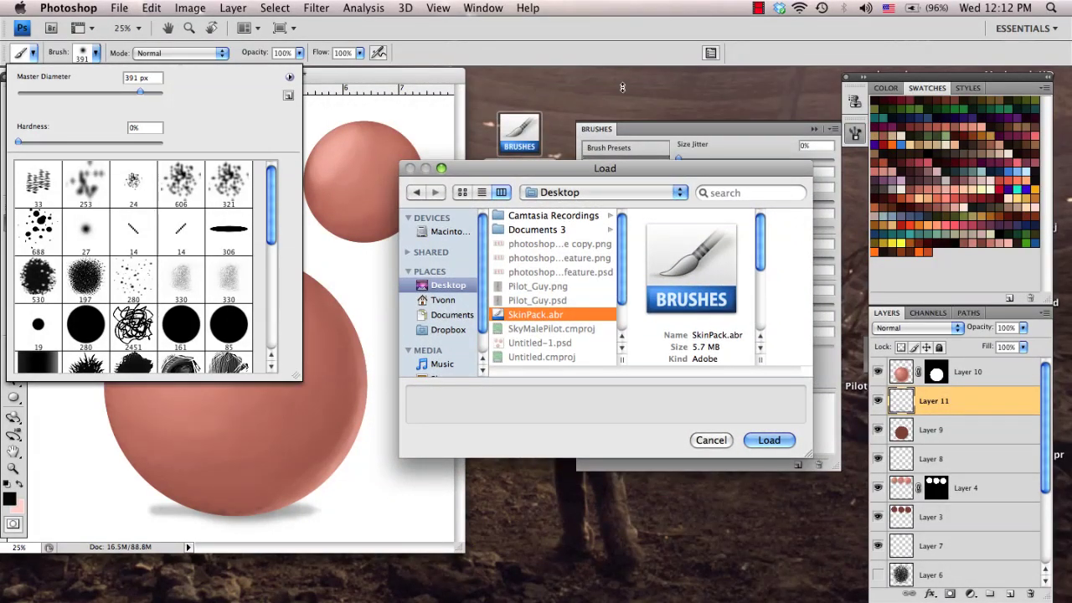
{"action": "left_click", "coordinate": [712, 440]}
{"action": "left_click", "coordinate": [758, 10]}
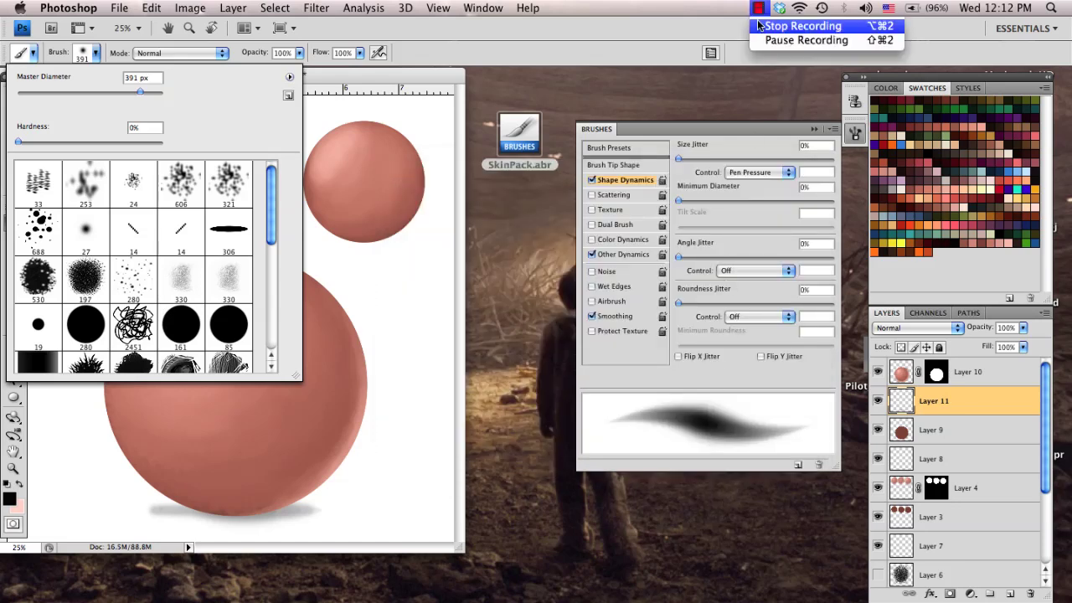